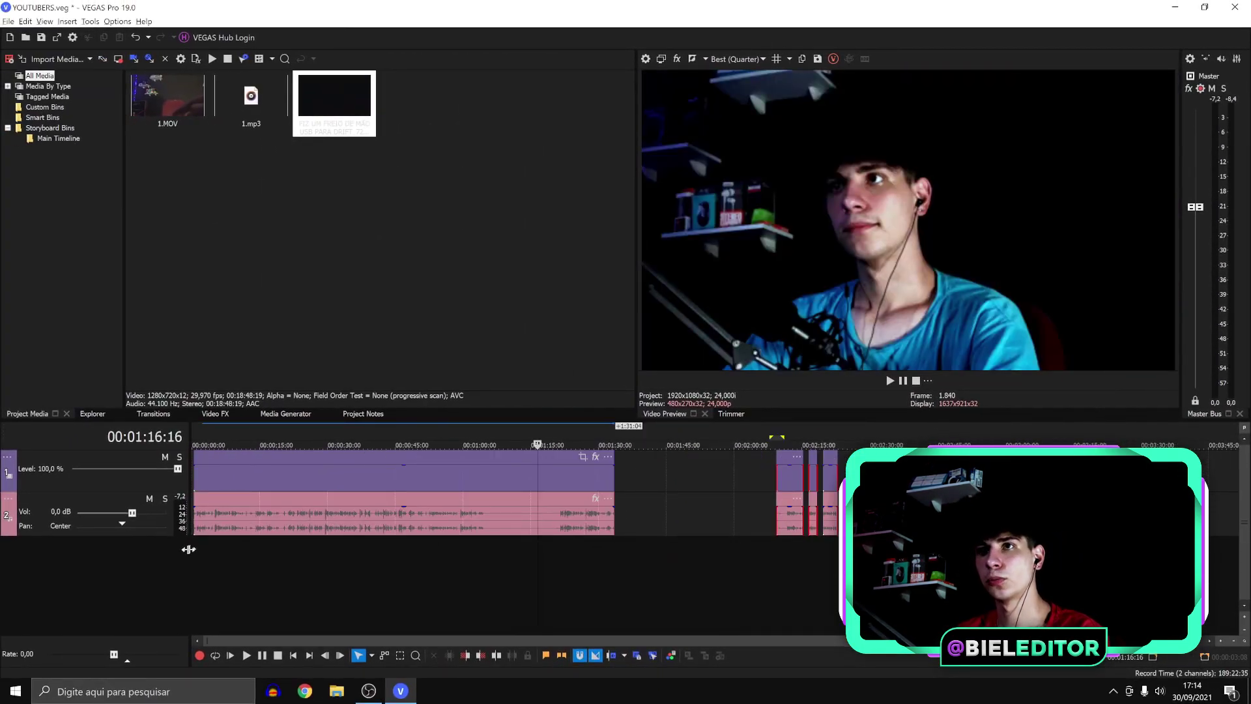
Trim the end of the first clip to 00:00:10:00 on the timeline.
{"action": "left_click_drag", "start_coordinate": [188, 549], "coordinate": [266, 552]}
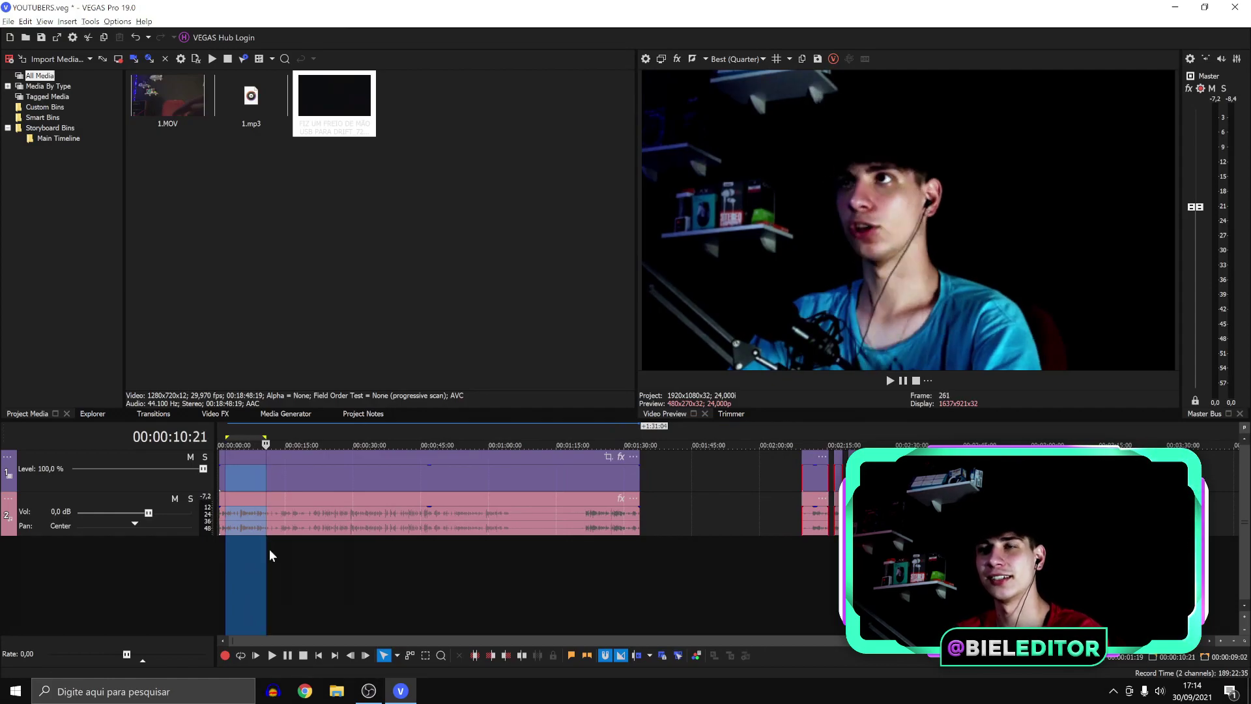
{"action": "left_click", "coordinate": [264, 540]}
{"action": "key", "text": "alt+Left"}
{"action": "key", "text": "alt+Left"}
{"action": "key", "text": "alt+Left"}
{"action": "key", "text": "alt+Left"}
{"action": "key", "text": "alt+Left"}
{"action": "key", "text": "alt+Left"}
{"action": "key", "text": "alt+Left"}
{"action": "key", "text": "alt+Left"}
{"action": "key", "text": "alt+Left"}
{"action": "key", "text": "alt+Left"}
{"action": "key", "text": "alt+]"}
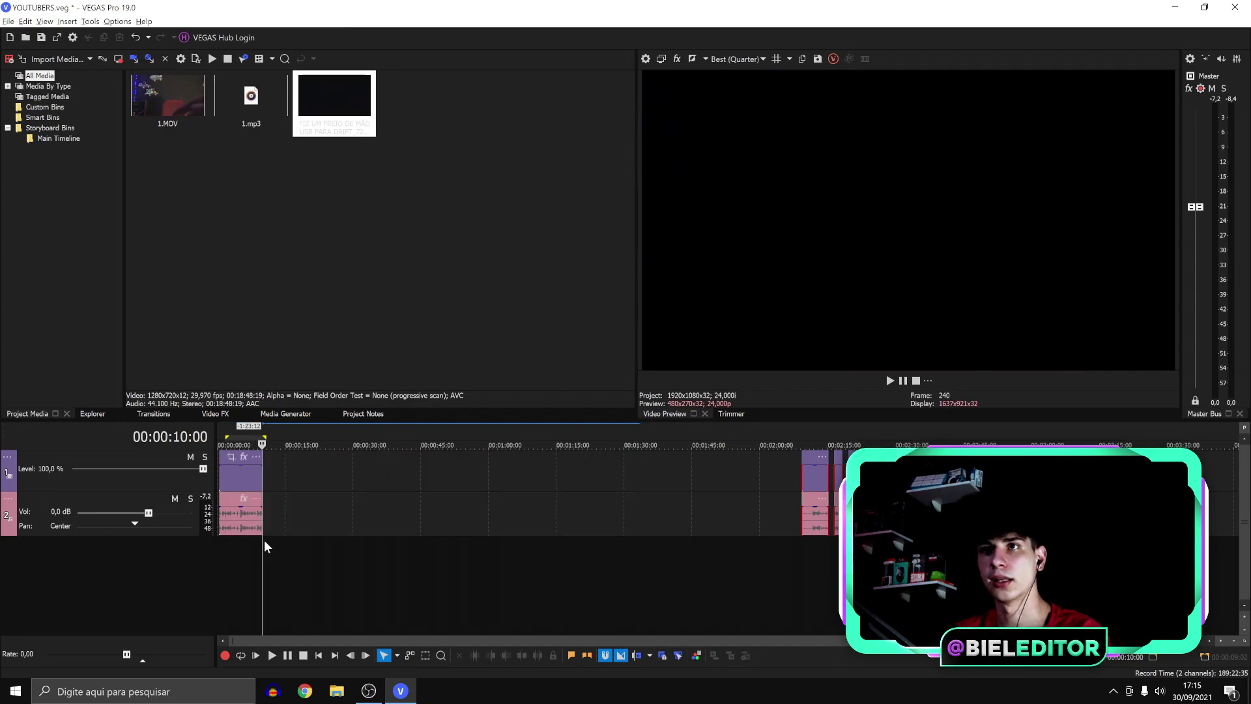
Move the trimmed clip to the timeline start, give its video a fade-in of 00:00:00:14, and play it back.
{"action": "scroll", "coordinate": [239, 554], "scroll_direction": "up", "scroll_amount": 3}
{"action": "left_click_drag", "start_coordinate": [269, 529], "coordinate": [241, 536]}
{"action": "left_click", "coordinate": [225, 547]}
{"action": "scroll", "coordinate": [422, 555], "scroll_direction": "up", "scroll_amount": 2}
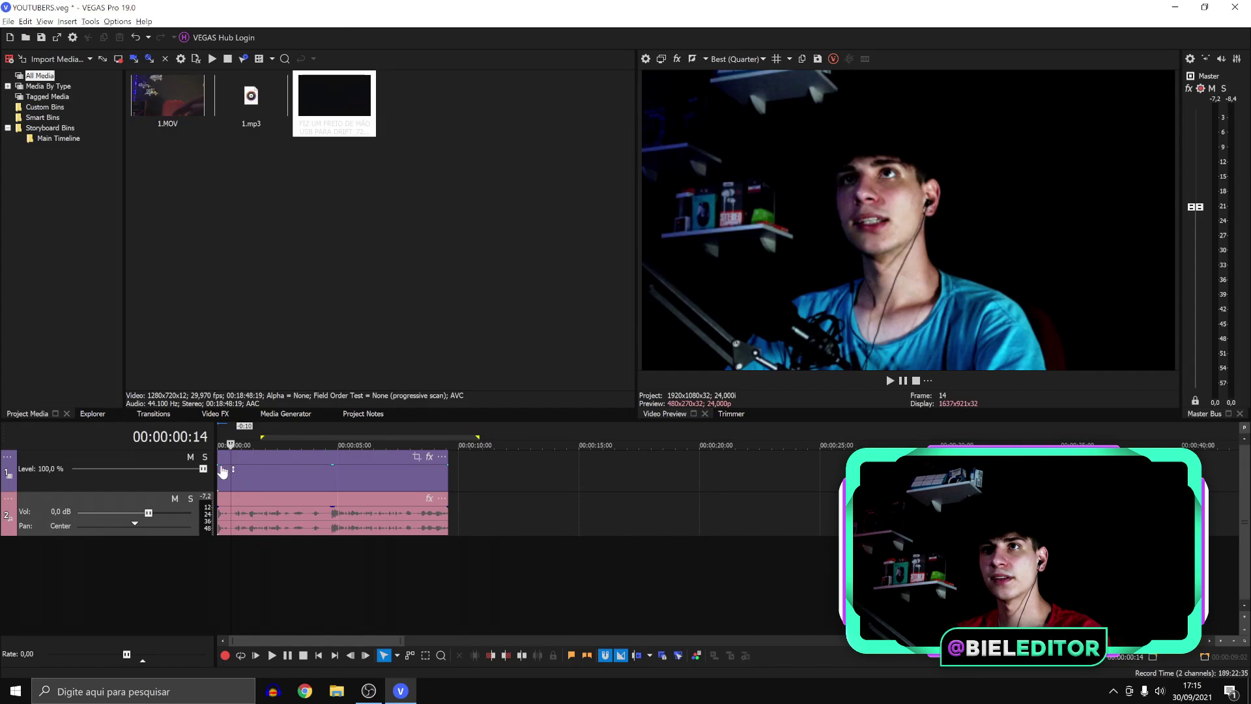
{"action": "left_click_drag", "start_coordinate": [217, 466], "coordinate": [220, 465]}
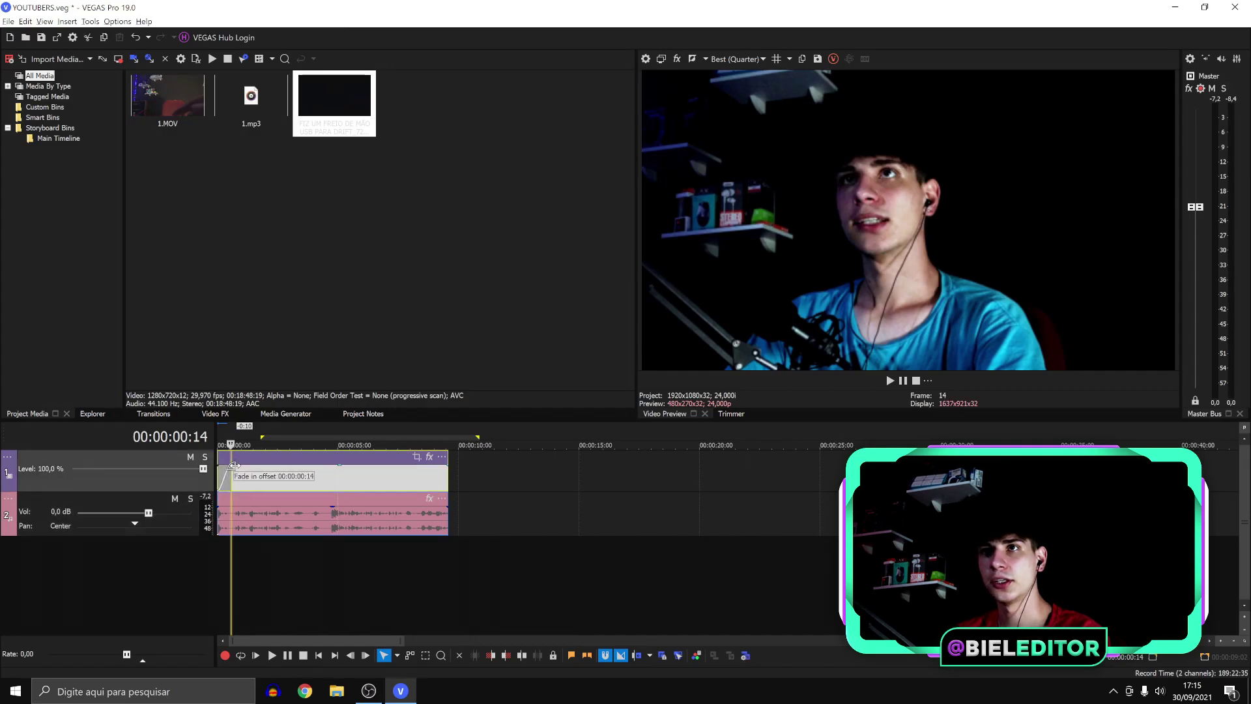
{"action": "left_click", "coordinate": [217, 543]}
{"action": "key", "text": "space"}
{"action": "key", "text": "space"}
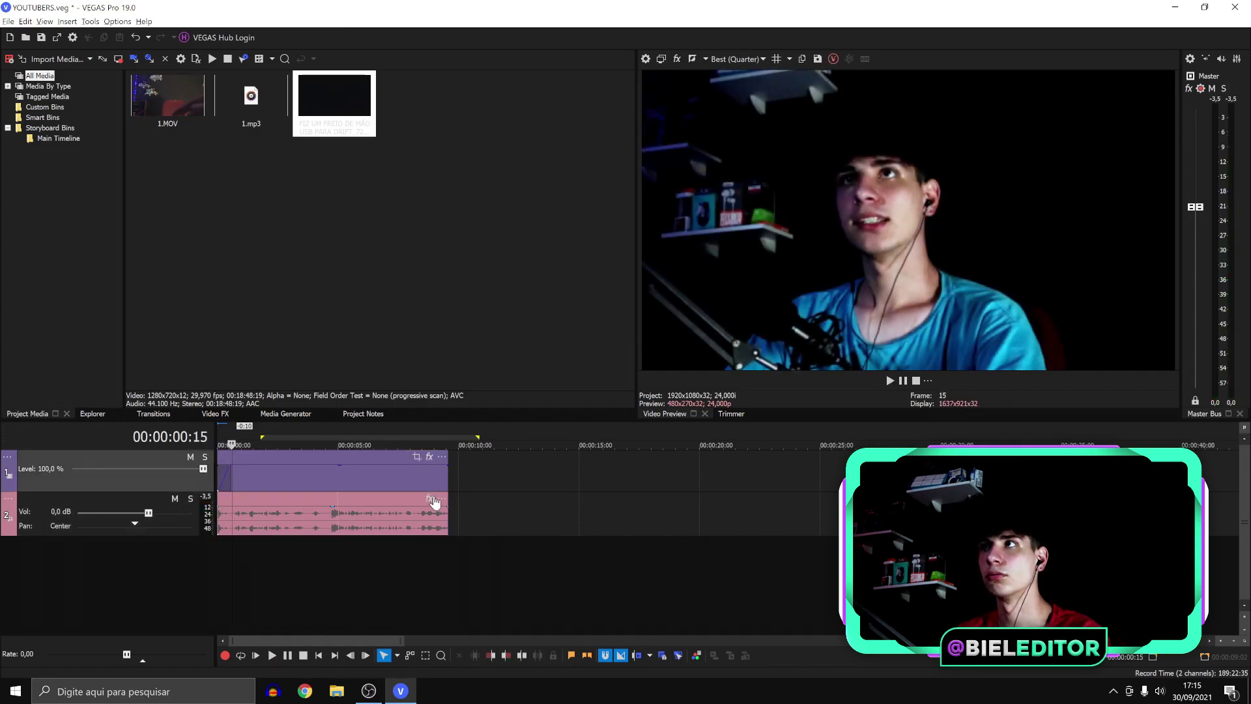
Add a (Legacy) Text title from the O MELHOR (PRETO) preset in the video track's empty gap, reading "-Então quer dizer que no final desse vídeo...".
{"action": "scroll", "coordinate": [386, 518], "scroll_direction": "up", "scroll_amount": 5}
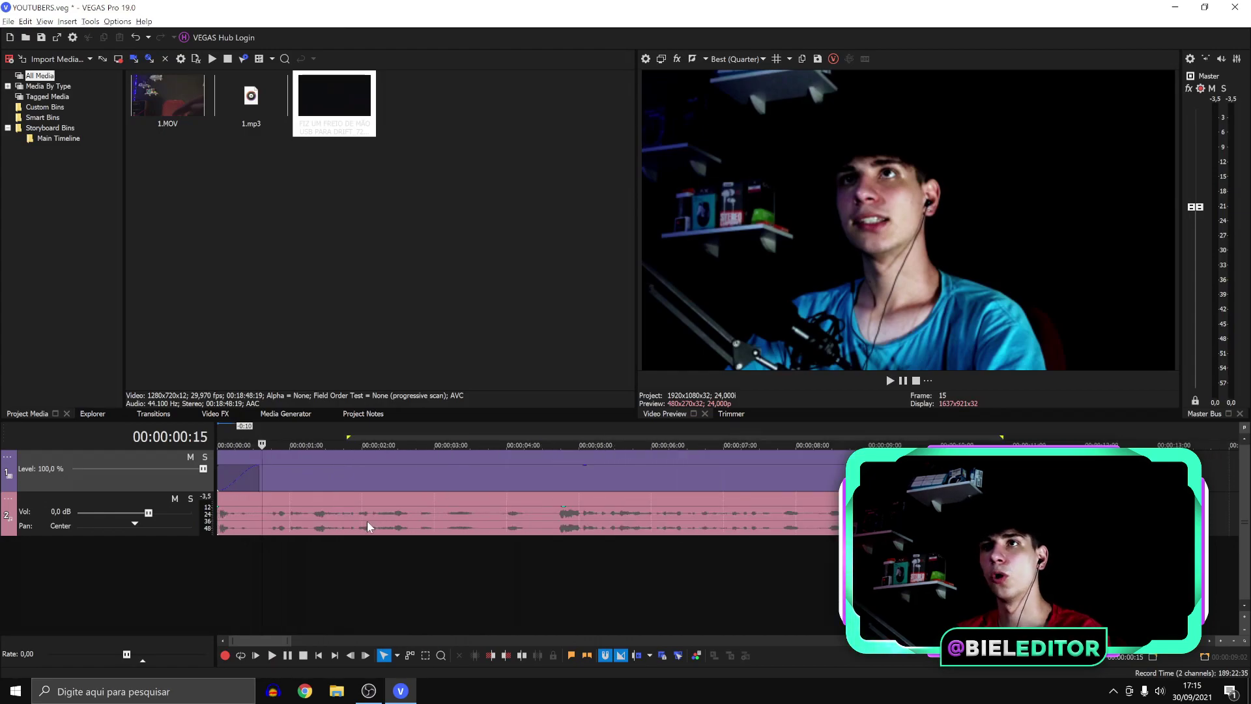
{"action": "scroll", "coordinate": [790, 529], "scroll_direction": "down", "scroll_amount": 8}
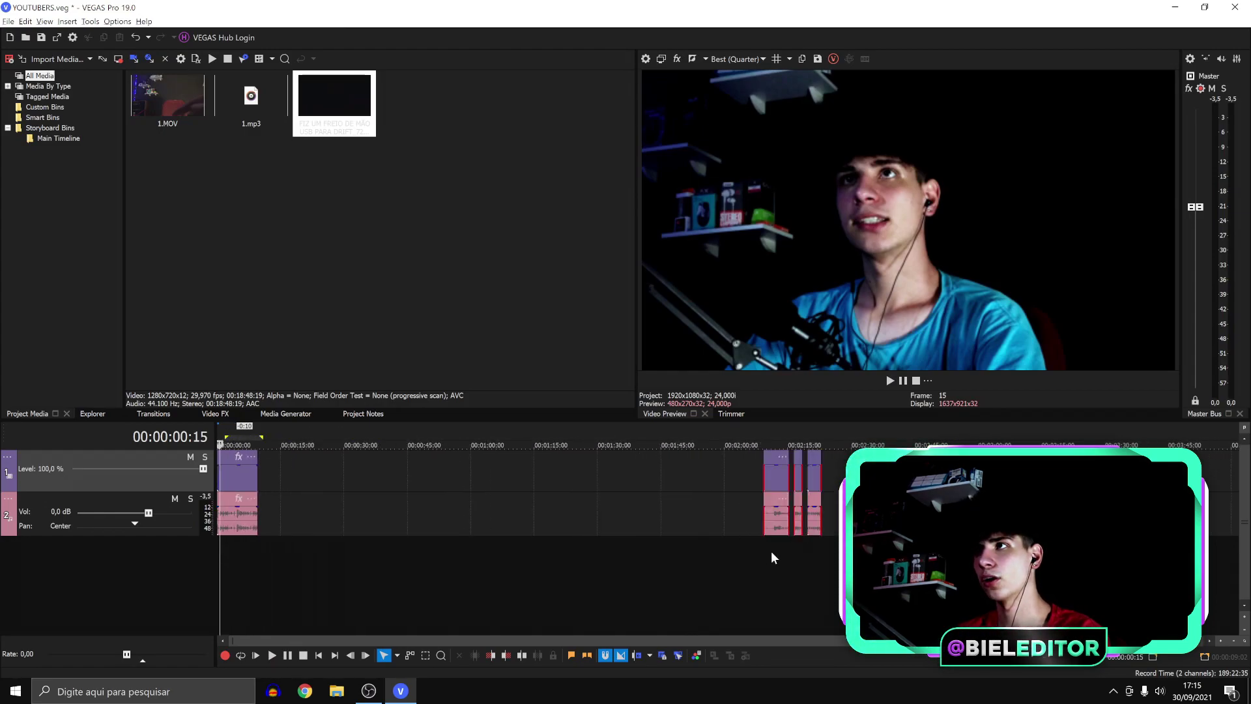
{"action": "left_click", "coordinate": [772, 553]}
{"action": "scroll", "coordinate": [771, 552], "scroll_direction": "up", "scroll_amount": 2}
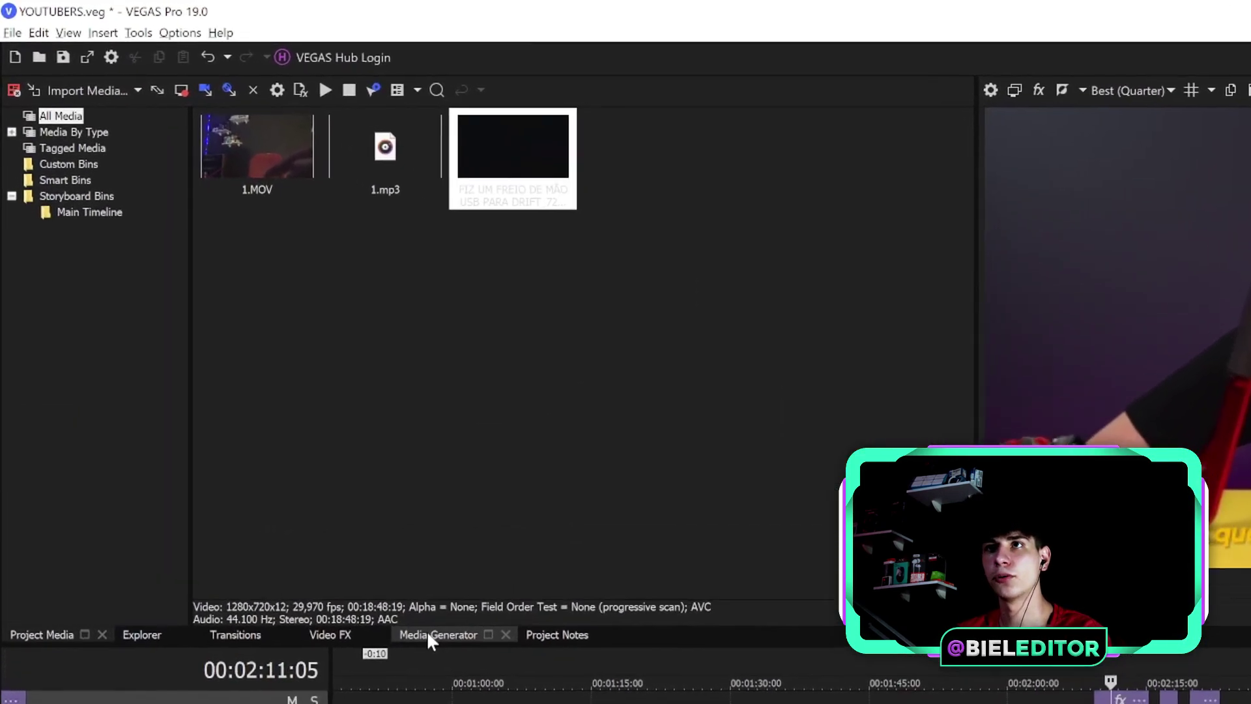
{"action": "left_click", "coordinate": [426, 631]}
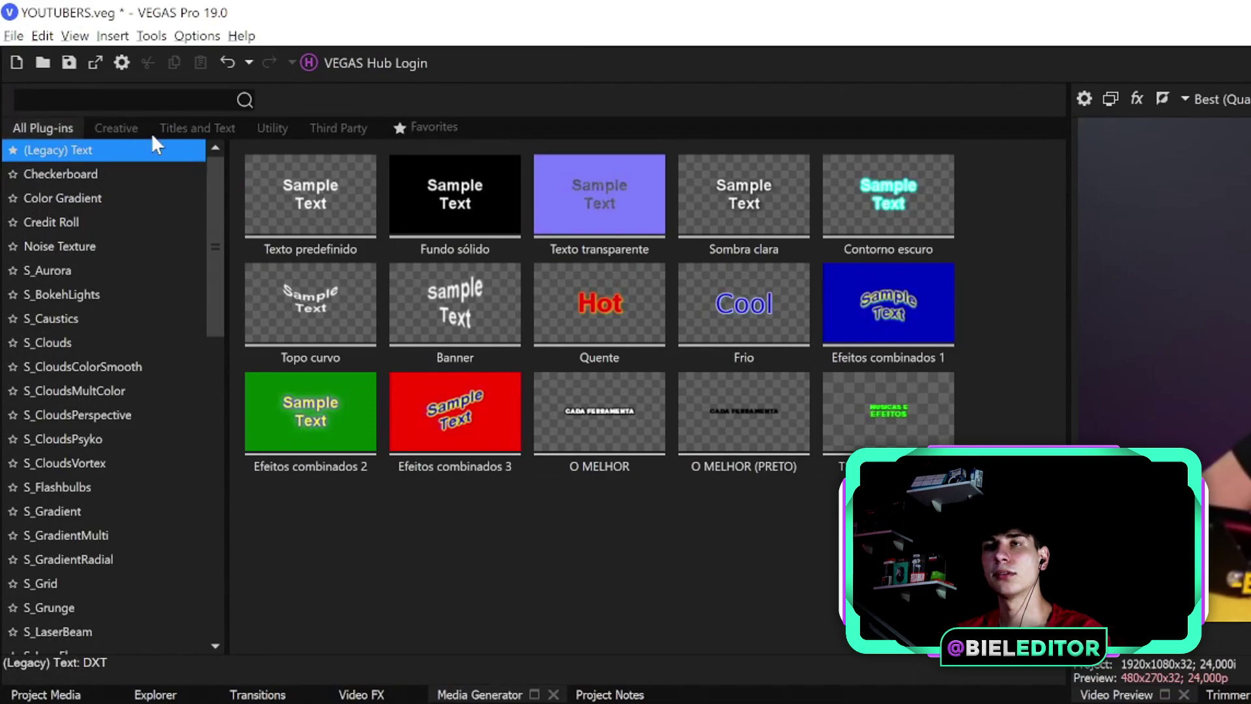
{"action": "type", "text": "lega"}
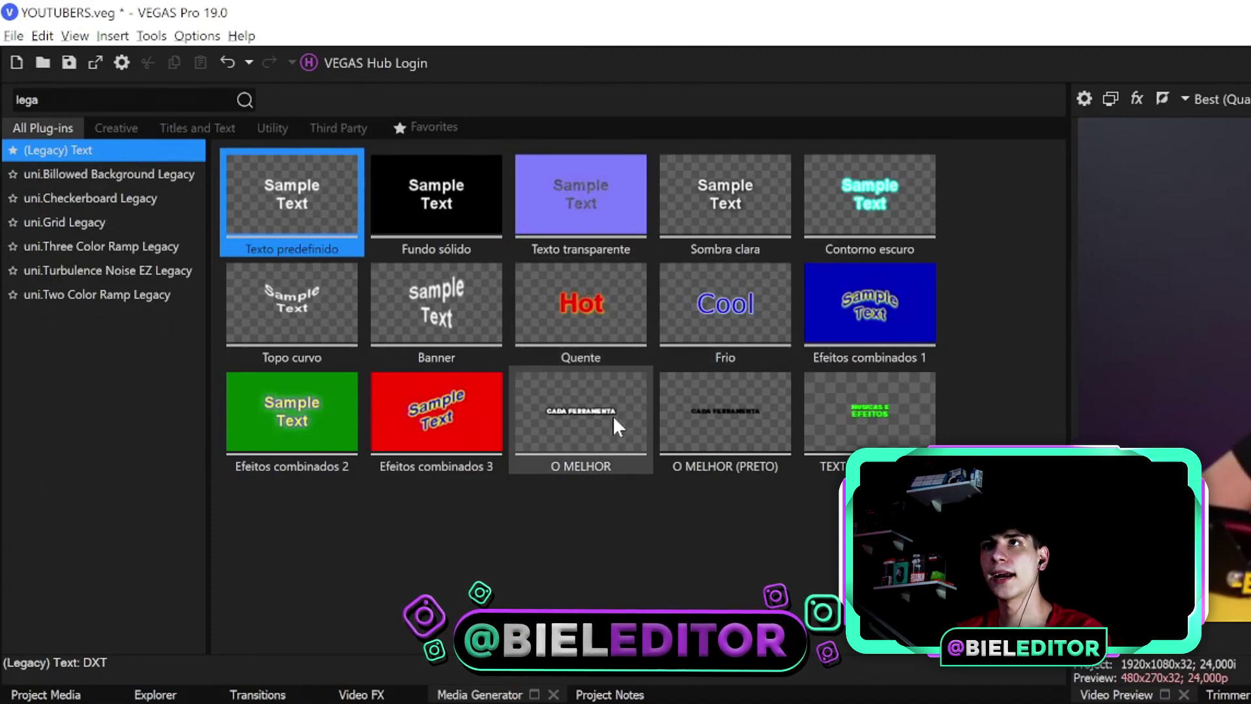
{"action": "double_click", "coordinate": [714, 457]}
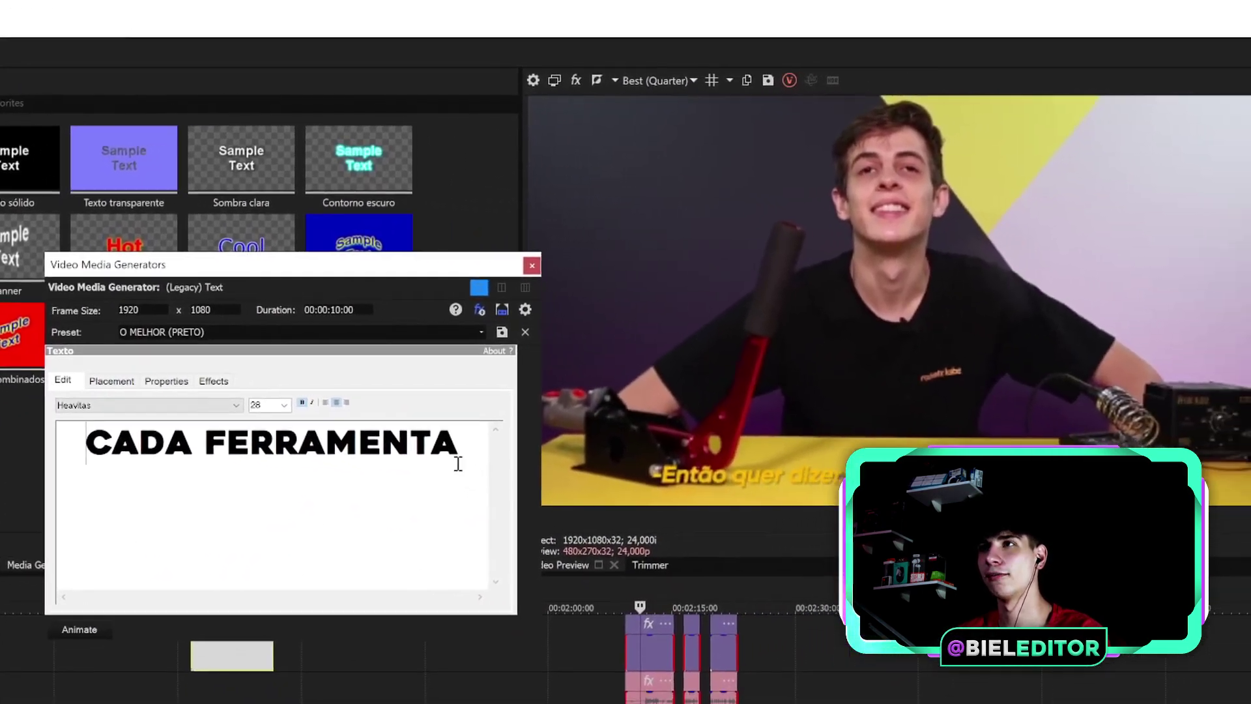
{"action": "left_click_drag", "start_coordinate": [993, 546], "coordinate": [542, 551]}
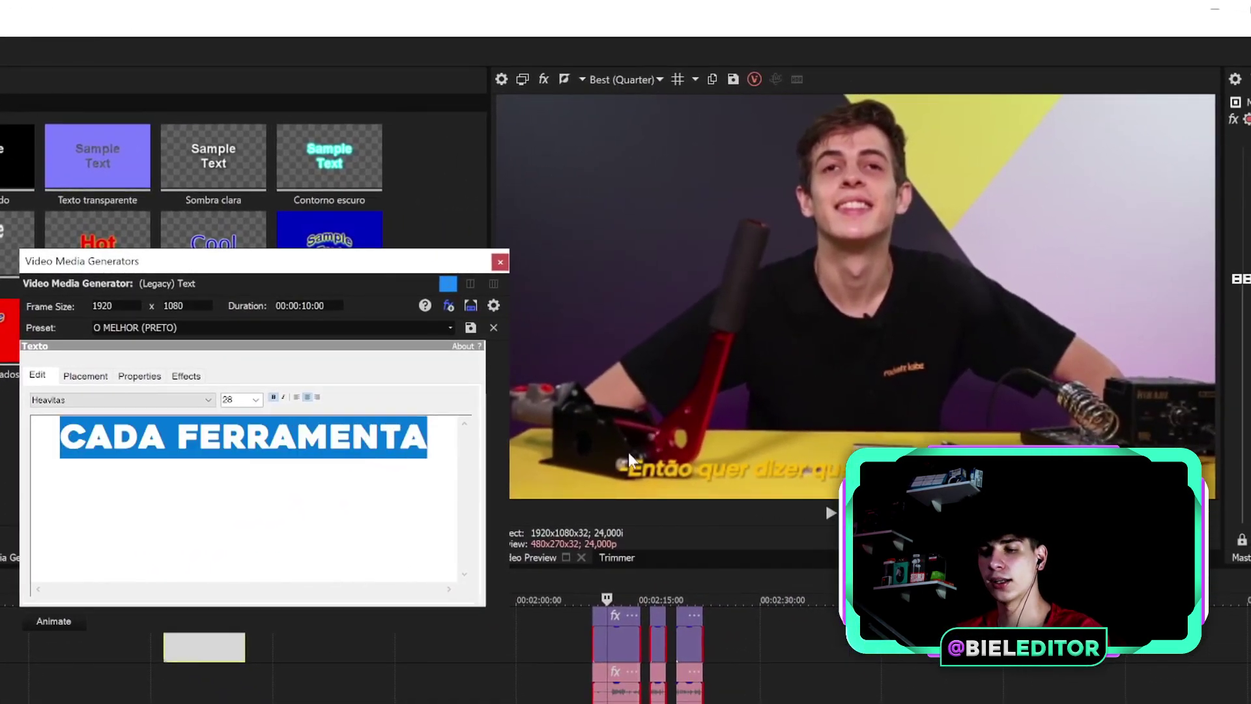
{"action": "key", "text": "ctrl+v"}
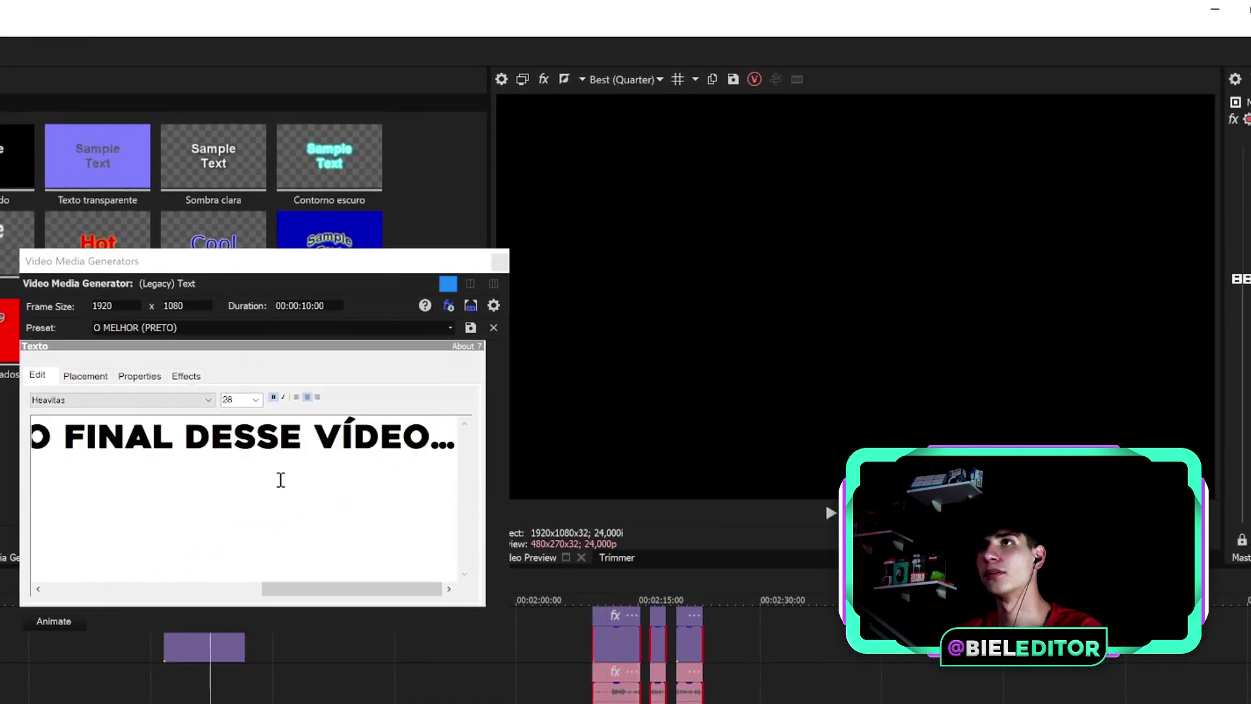
Set the title's text color by sampling the yellow subtitle in the reference clip, giving RGB 236, 173, 4.
{"action": "left_click", "coordinate": [140, 378]}
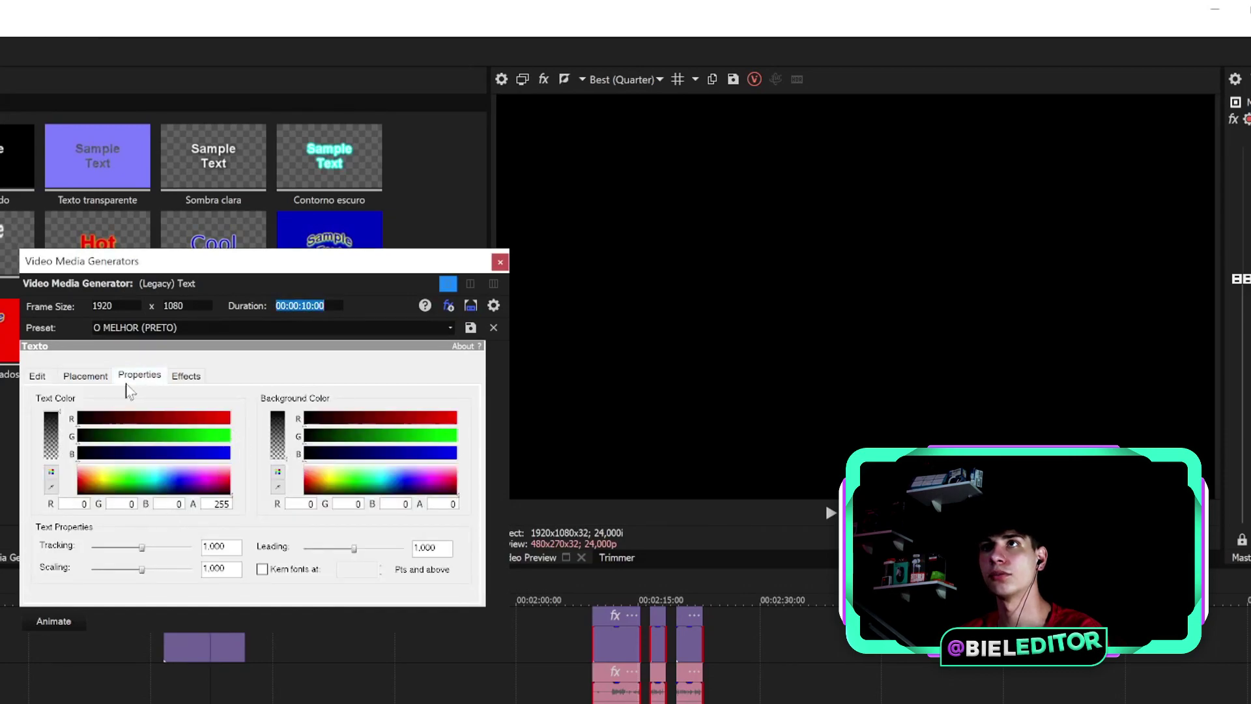
{"action": "left_click_drag", "start_coordinate": [108, 480], "coordinate": [112, 484]}
{"action": "left_click", "coordinate": [603, 643]}
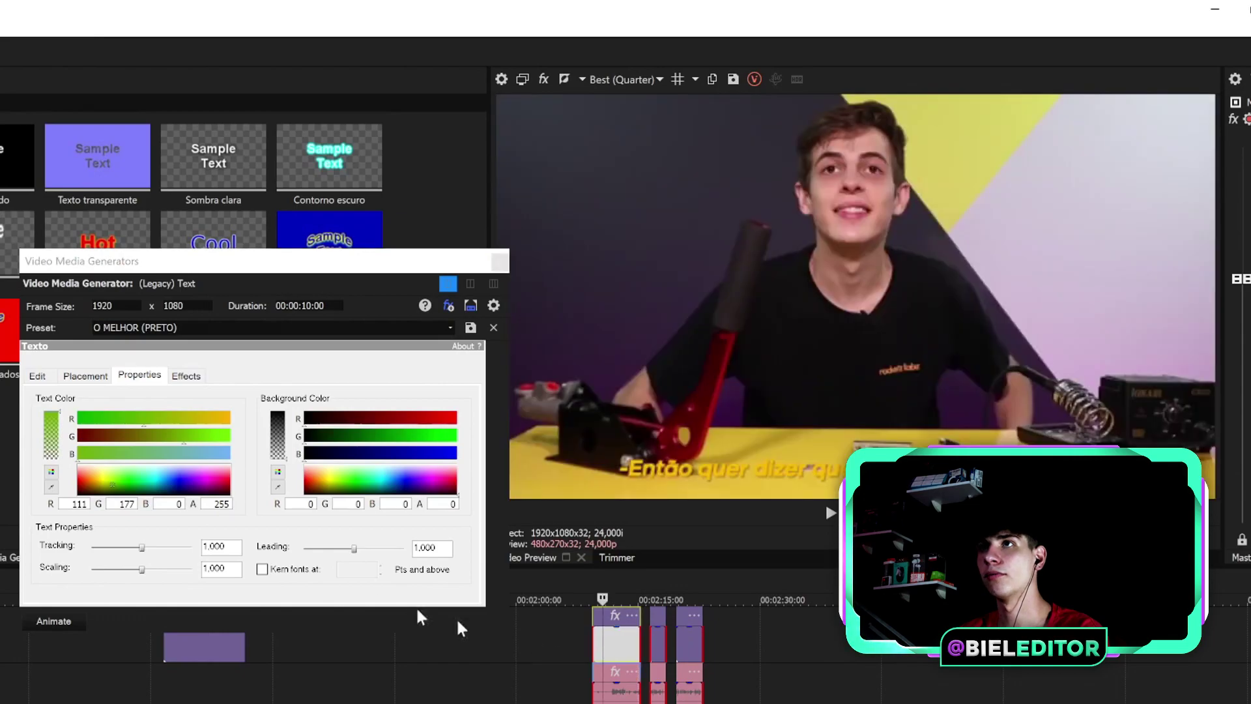
{"action": "left_click", "coordinate": [52, 487]}
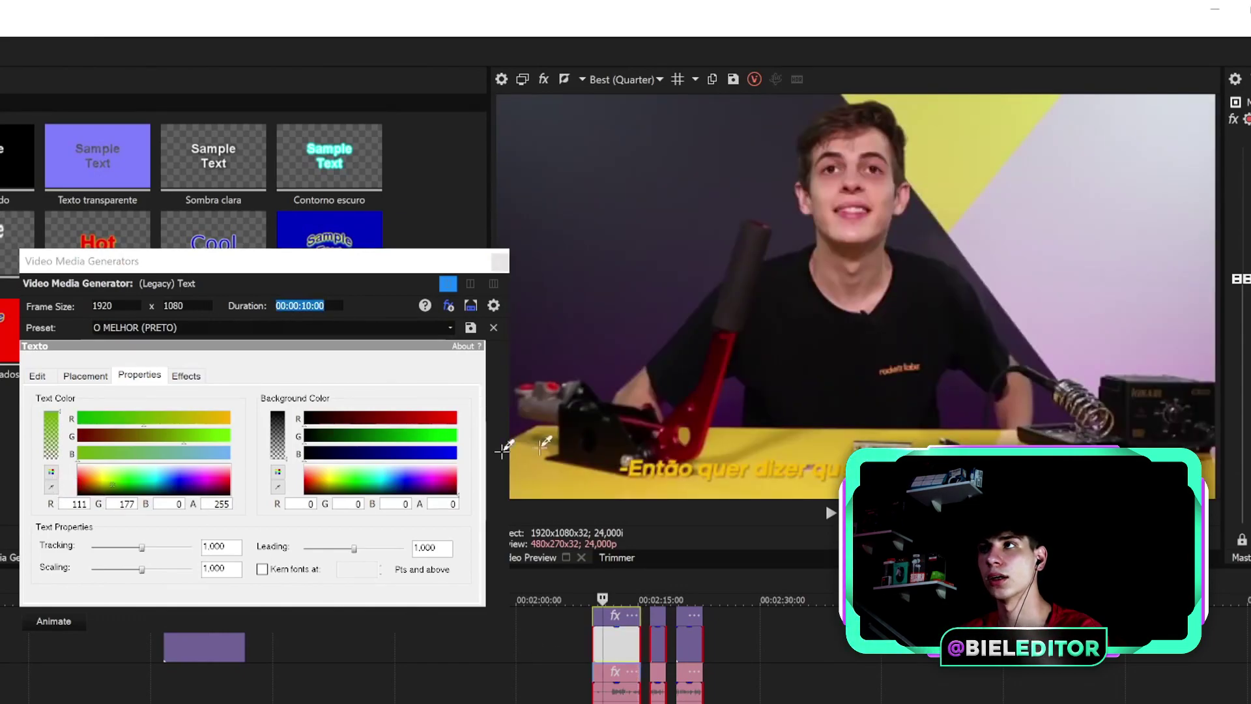
{"action": "left_click", "coordinate": [633, 470]}
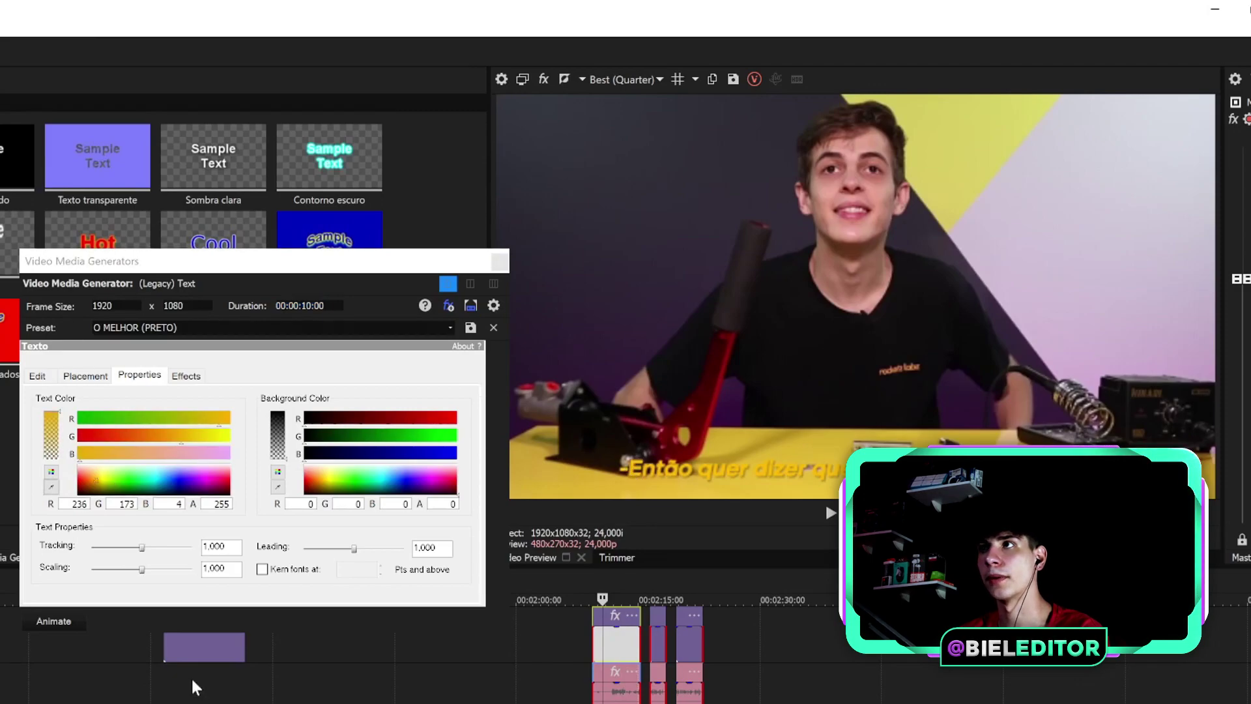
Format the title text in Leelawadee UI, italic, at size 16.
{"action": "left_click", "coordinate": [192, 681]}
{"action": "left_click", "coordinate": [39, 383]}
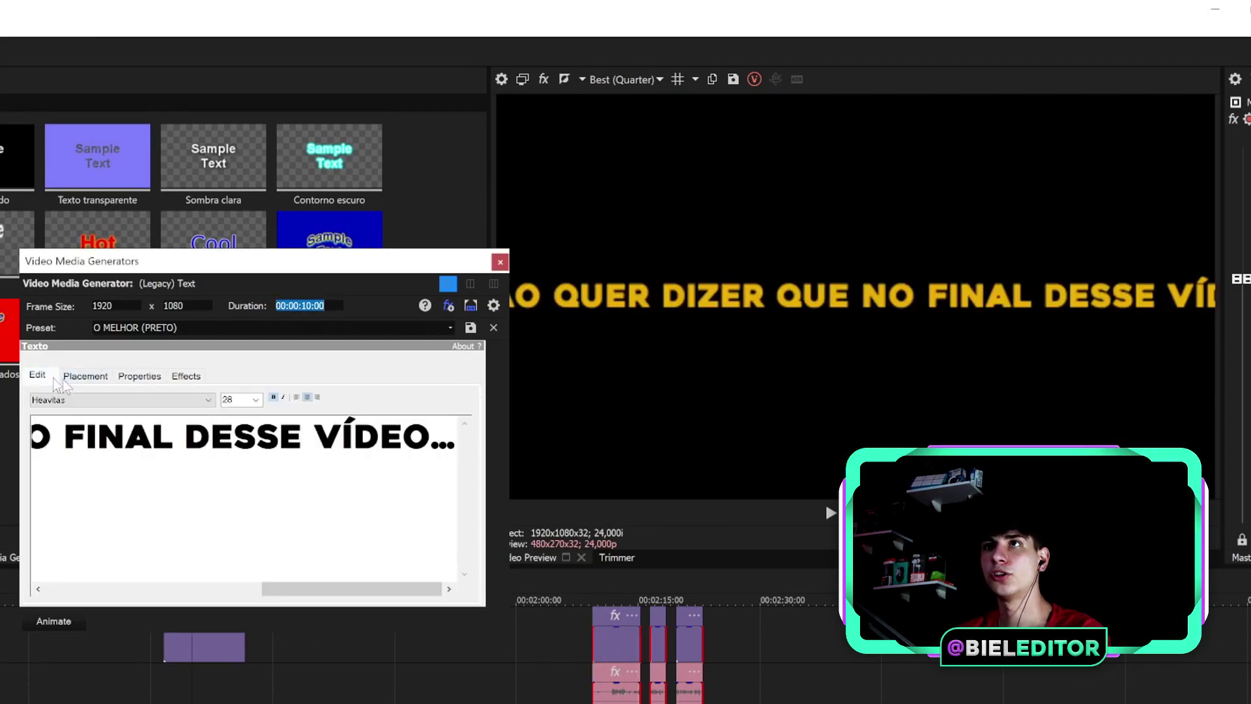
{"action": "scroll", "coordinate": [240, 401], "scroll_direction": "down", "scroll_amount": 1}
{"action": "scroll", "coordinate": [240, 400], "scroll_direction": "down", "scroll_amount": 2}
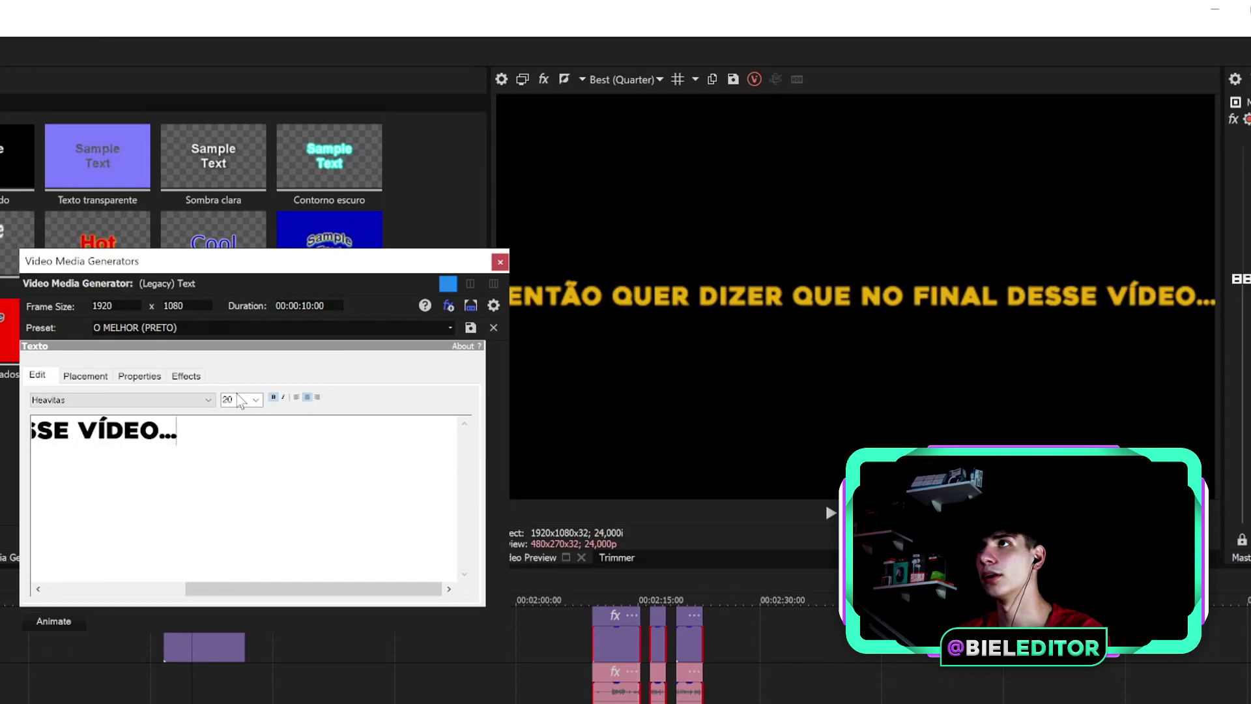
{"action": "scroll", "coordinate": [240, 400], "scroll_direction": "down", "scroll_amount": 1}
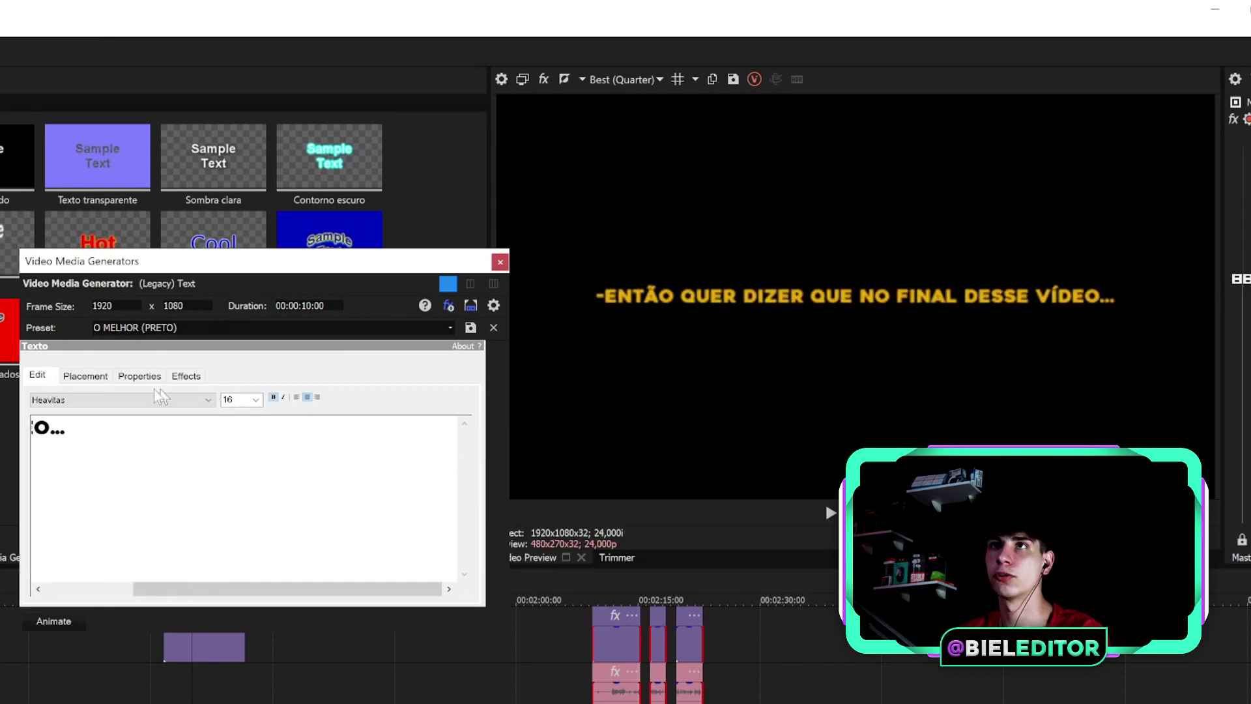
{"action": "scroll", "coordinate": [83, 402], "scroll_direction": "down", "scroll_amount": 2}
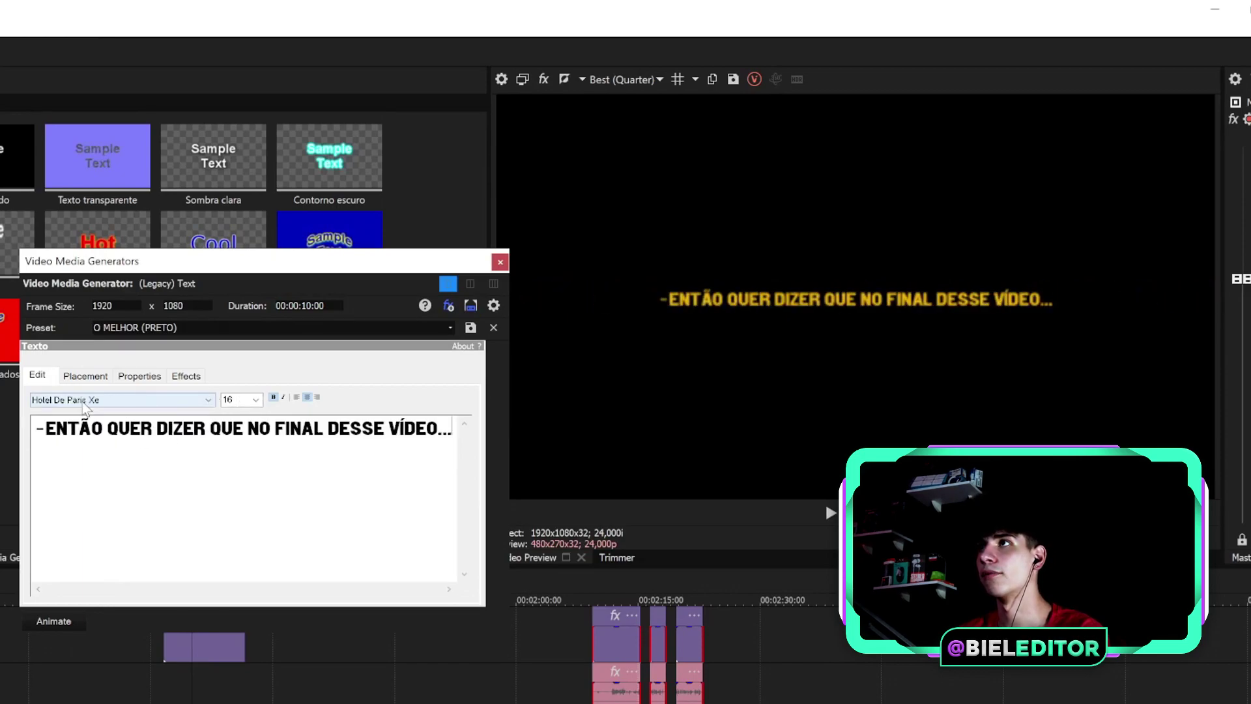
{"action": "scroll", "coordinate": [83, 404], "scroll_direction": "down", "scroll_amount": 6}
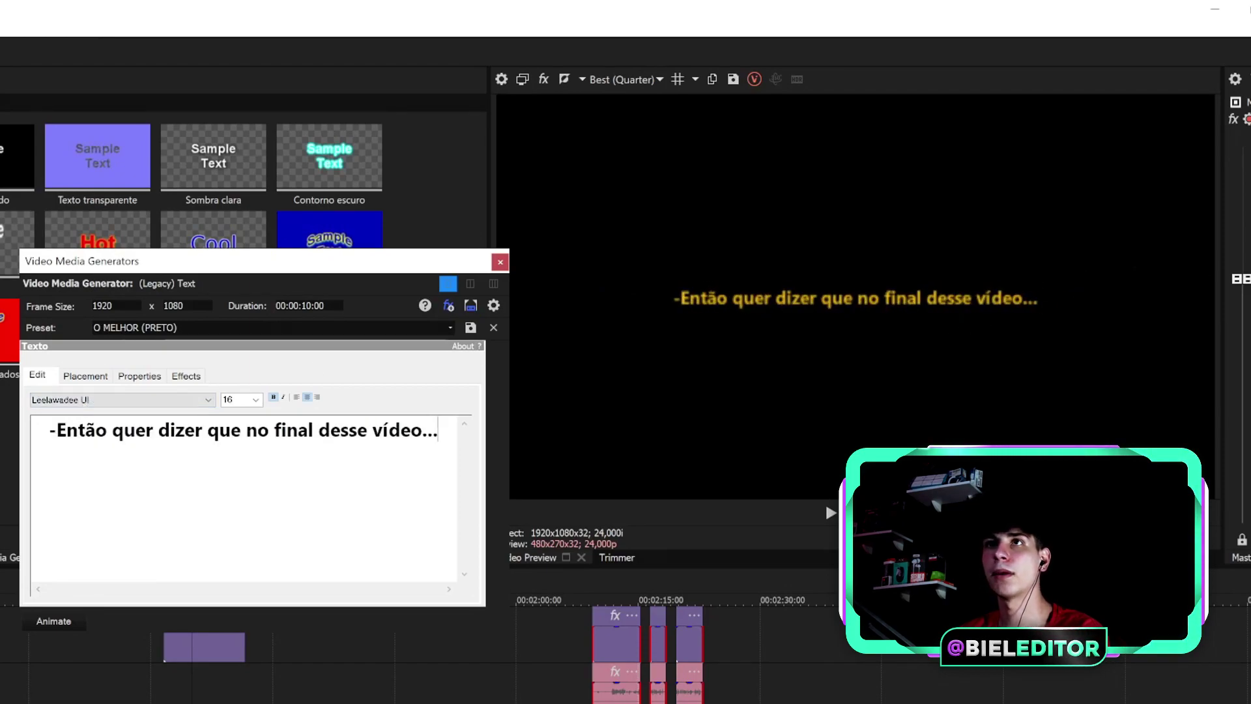
{"action": "left_click", "coordinate": [283, 398]}
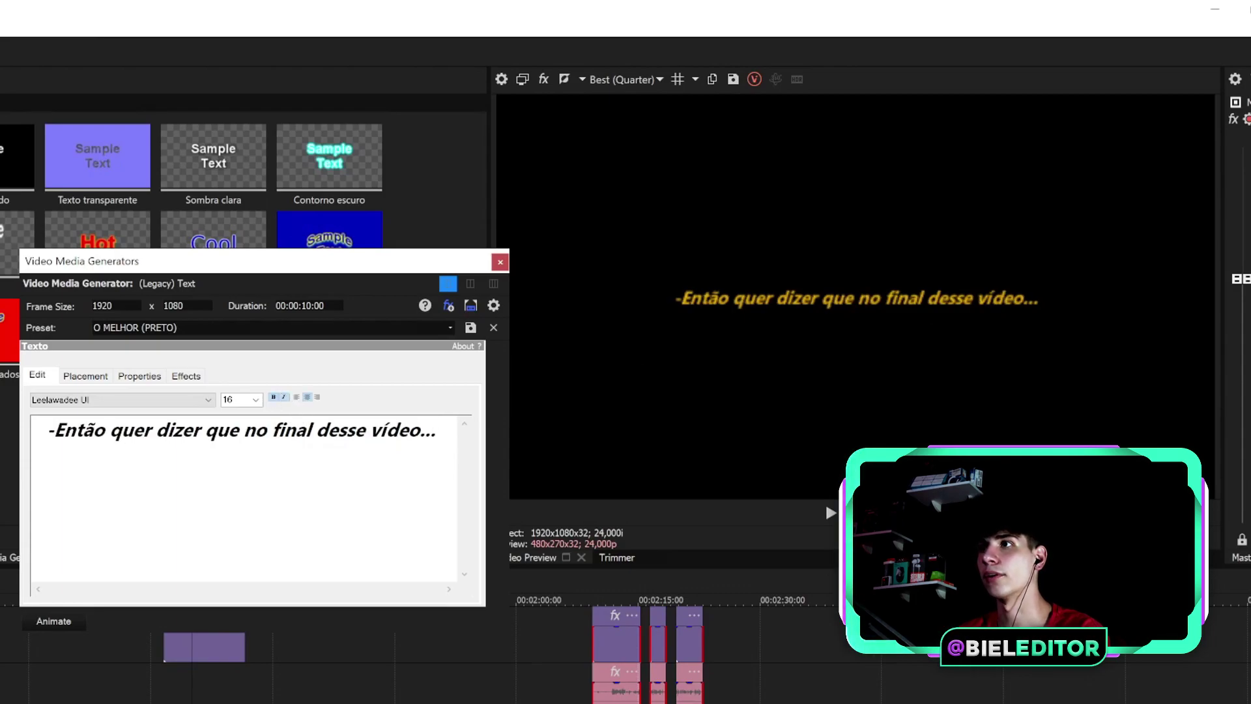
Compare the title with the reference clip's subtitle, enlarge the title's font size, and close the generator settings.
{"action": "left_click", "coordinate": [681, 642]}
{"action": "left_click", "coordinate": [601, 642]}
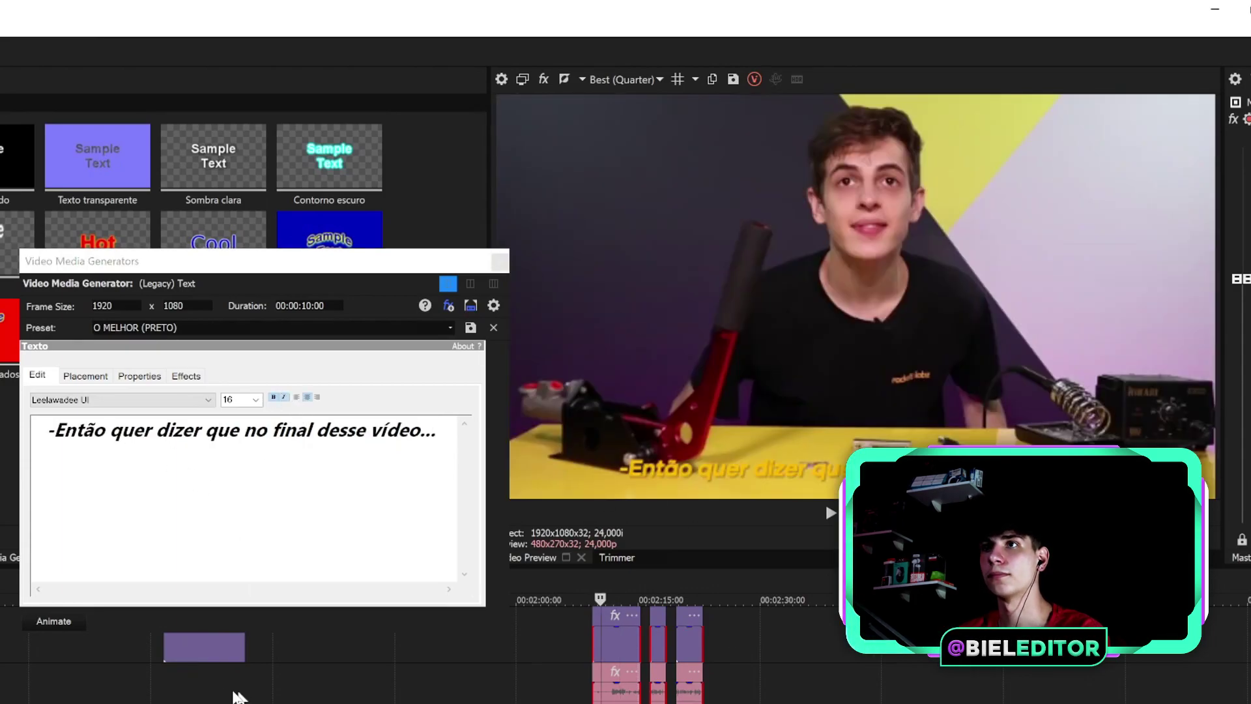
{"action": "left_click", "coordinate": [205, 684]}
{"action": "scroll", "coordinate": [229, 405], "scroll_direction": "down", "scroll_amount": 4}
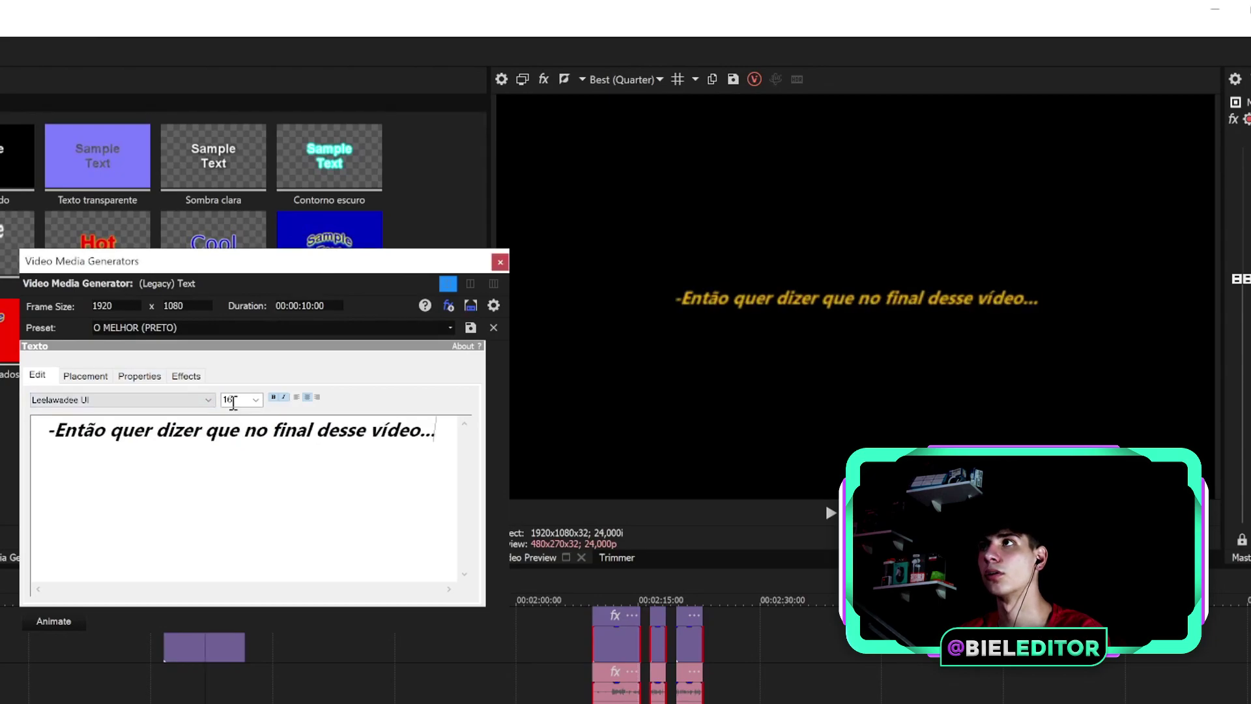
{"action": "left_click", "coordinate": [500, 262]}
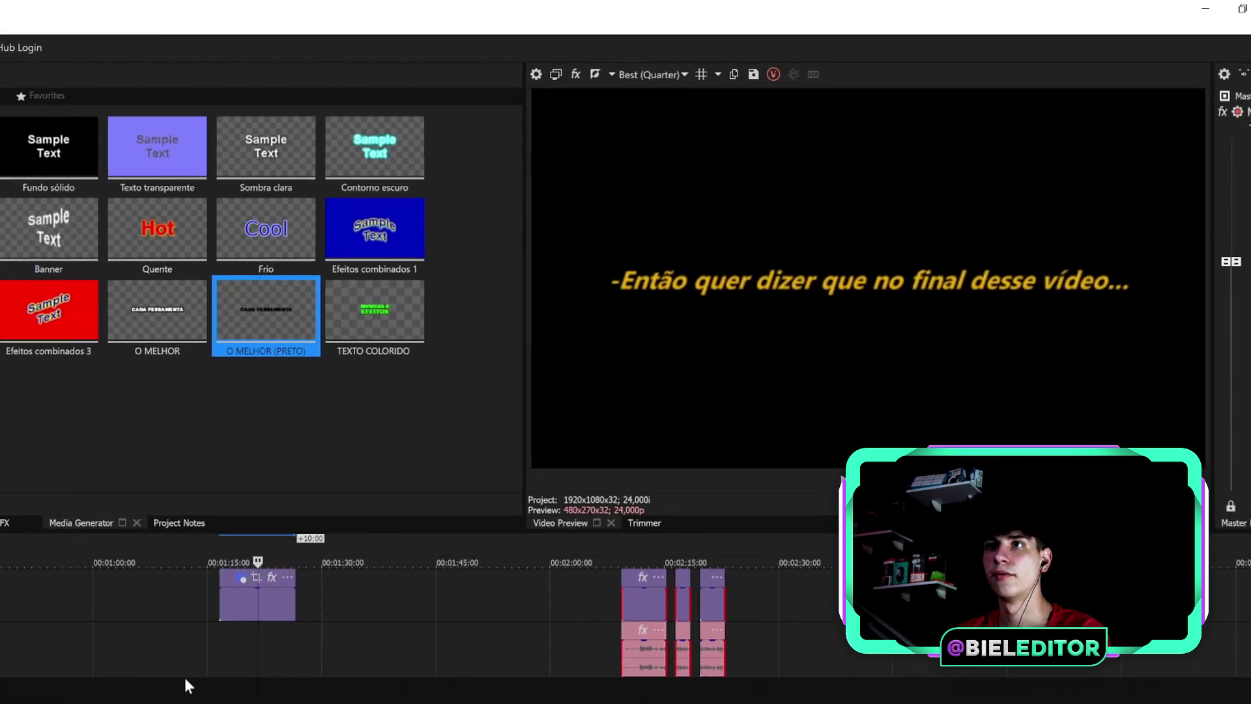
Insert a new video track above the clip and move the title event onto it at the start of the timeline.
{"action": "right_click", "coordinate": [387, 571]}
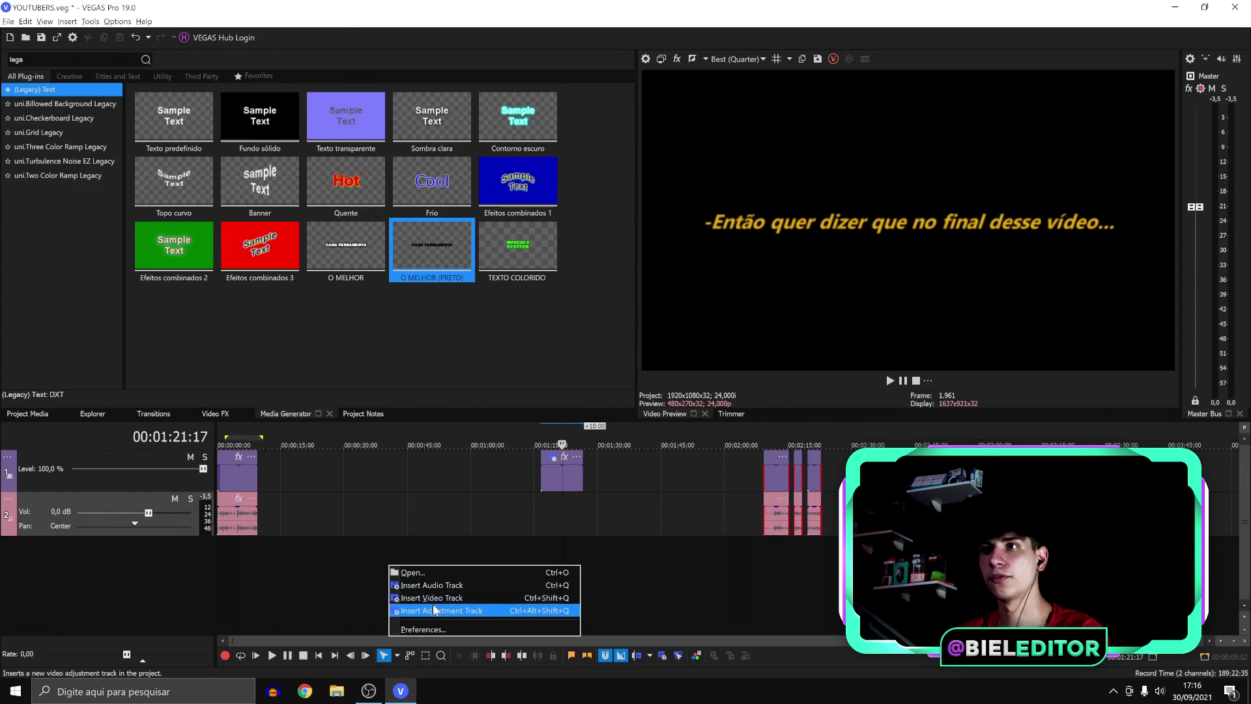
{"action": "left_click", "coordinate": [430, 599]}
{"action": "left_click_drag", "start_coordinate": [553, 527], "coordinate": [222, 472]}
{"action": "left_click", "coordinate": [222, 475]}
{"action": "scroll", "coordinate": [225, 475], "scroll_direction": "up", "scroll_amount": 3}
{"action": "scroll", "coordinate": [495, 492], "scroll_direction": "up", "scroll_amount": 1}
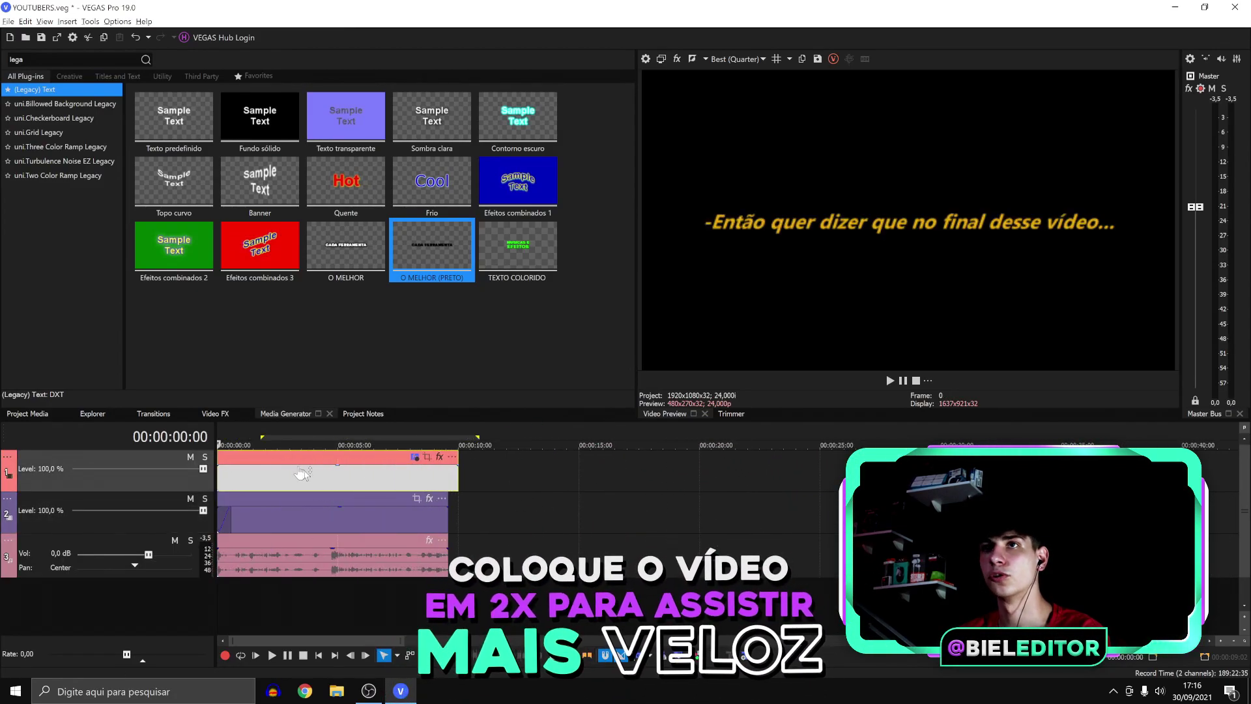
Shift the title to the lower part of the frame in Event Pan/Crop, with Y Center at 113,9 from the first keyframe.
{"action": "left_click_drag", "start_coordinate": [219, 429], "coordinate": [263, 432]}
{"action": "left_click", "coordinate": [427, 457]}
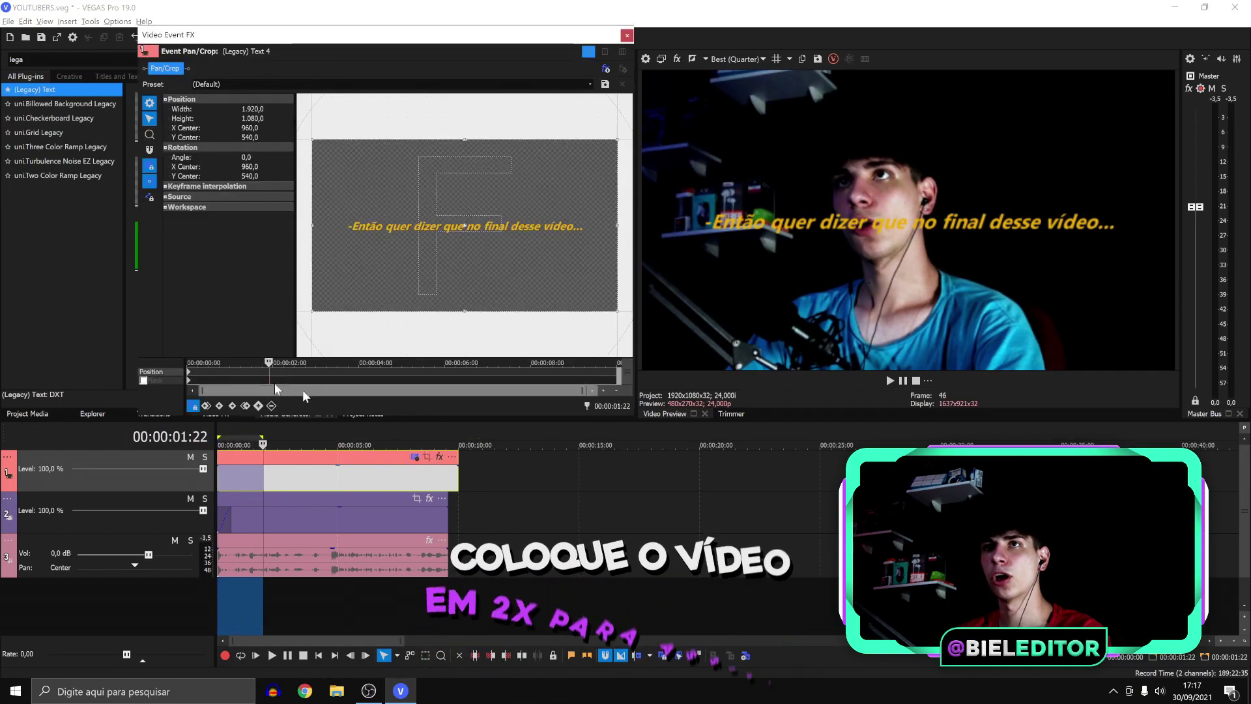
{"action": "left_click", "coordinate": [206, 406]}
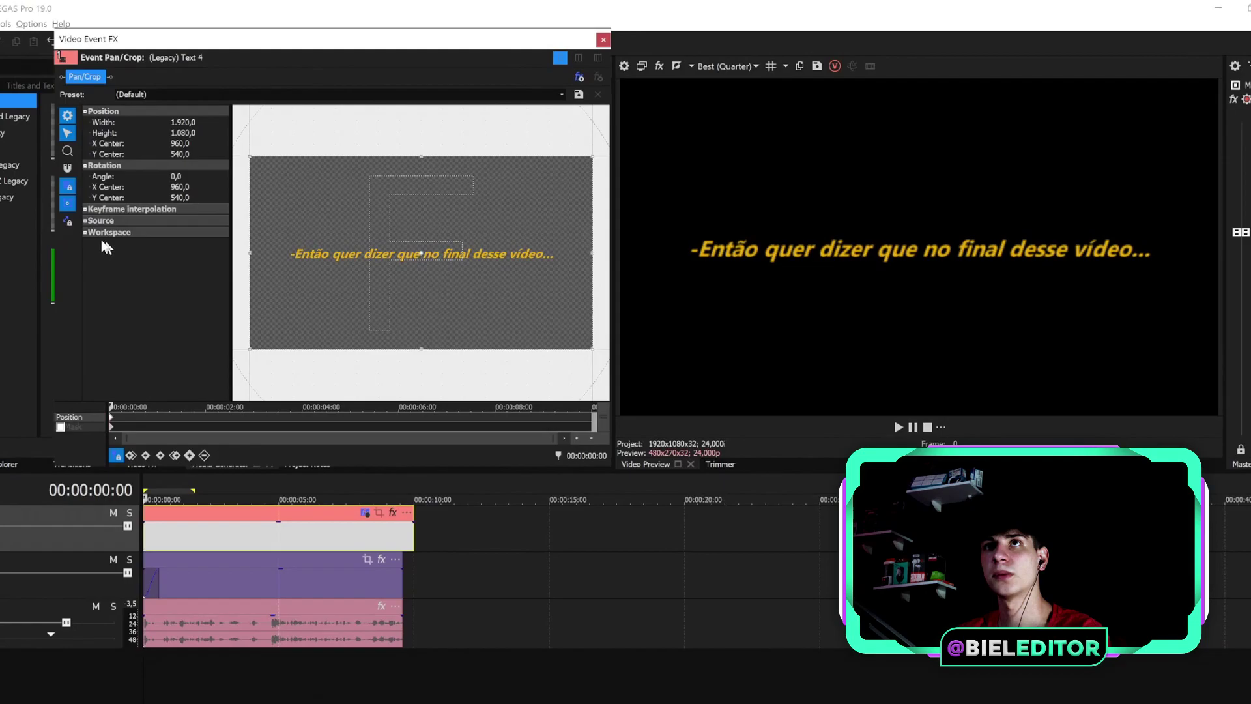
{"action": "left_click_drag", "start_coordinate": [438, 313], "coordinate": [433, 234]}
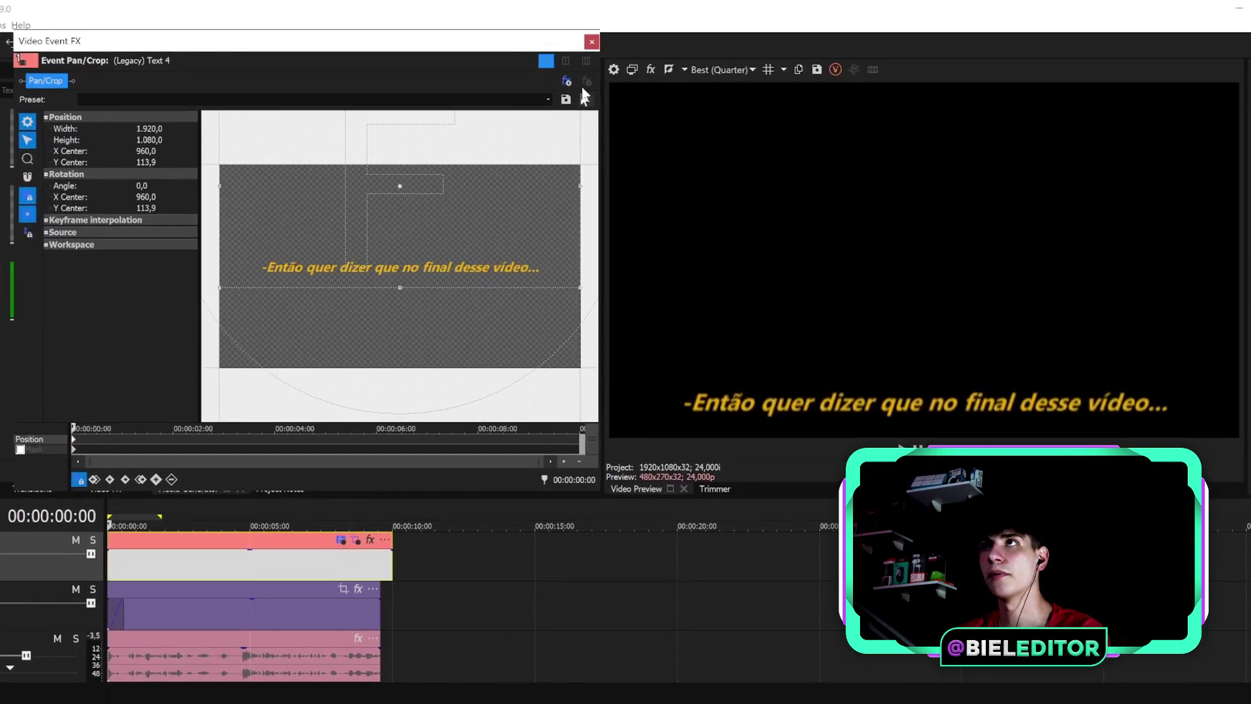
{"action": "left_click", "coordinate": [592, 41]}
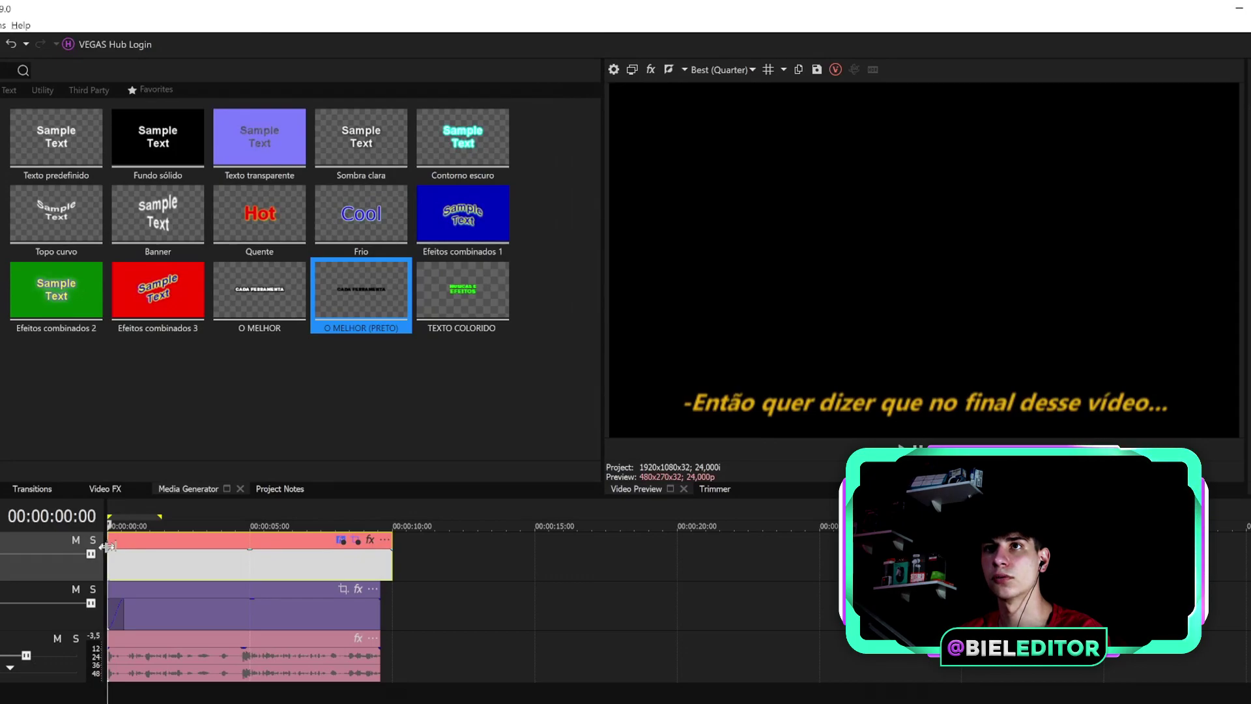
Give the title event a short fade-in like the clip below it, and play back the opening.
{"action": "left_click", "coordinate": [118, 584]}
{"action": "left_click_drag", "start_coordinate": [104, 548], "coordinate": [126, 551]}
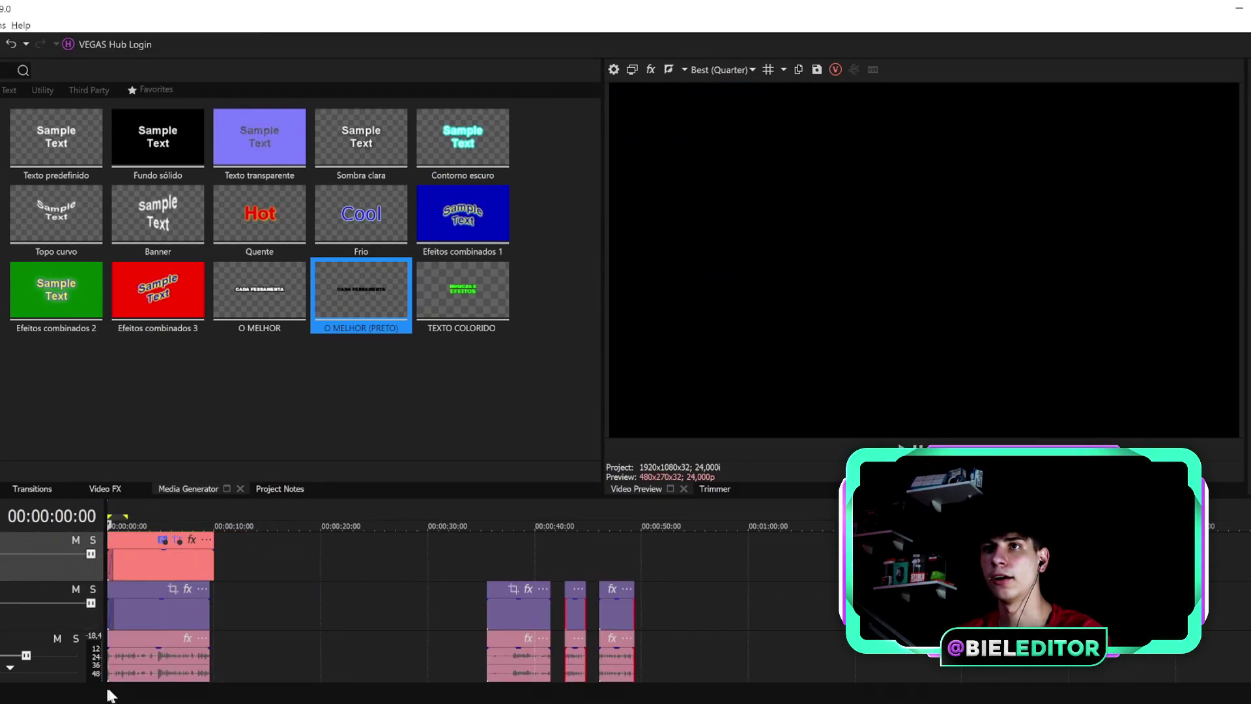
{"action": "key", "text": "space"}
{"action": "scroll", "coordinate": [670, 587], "scroll_direction": "up", "scroll_amount": 4}
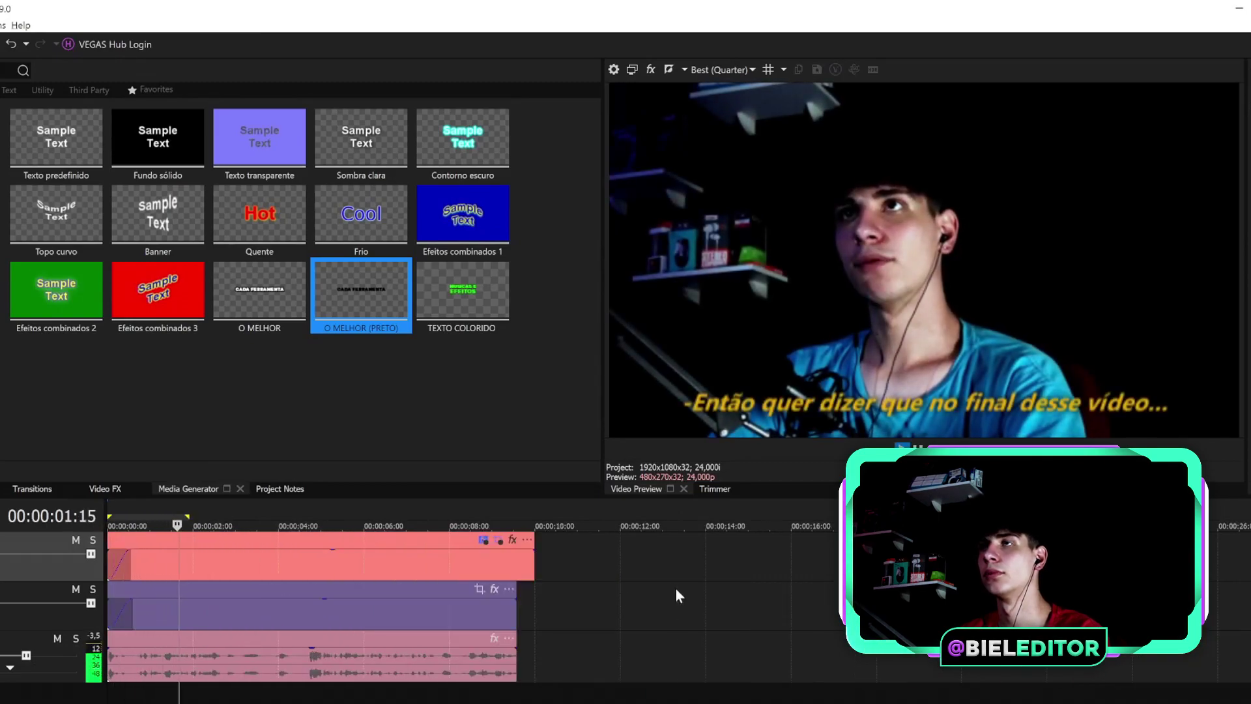
{"action": "key", "text": "Return"}
{"action": "scroll", "coordinate": [585, 610], "scroll_direction": "down", "scroll_amount": 3}
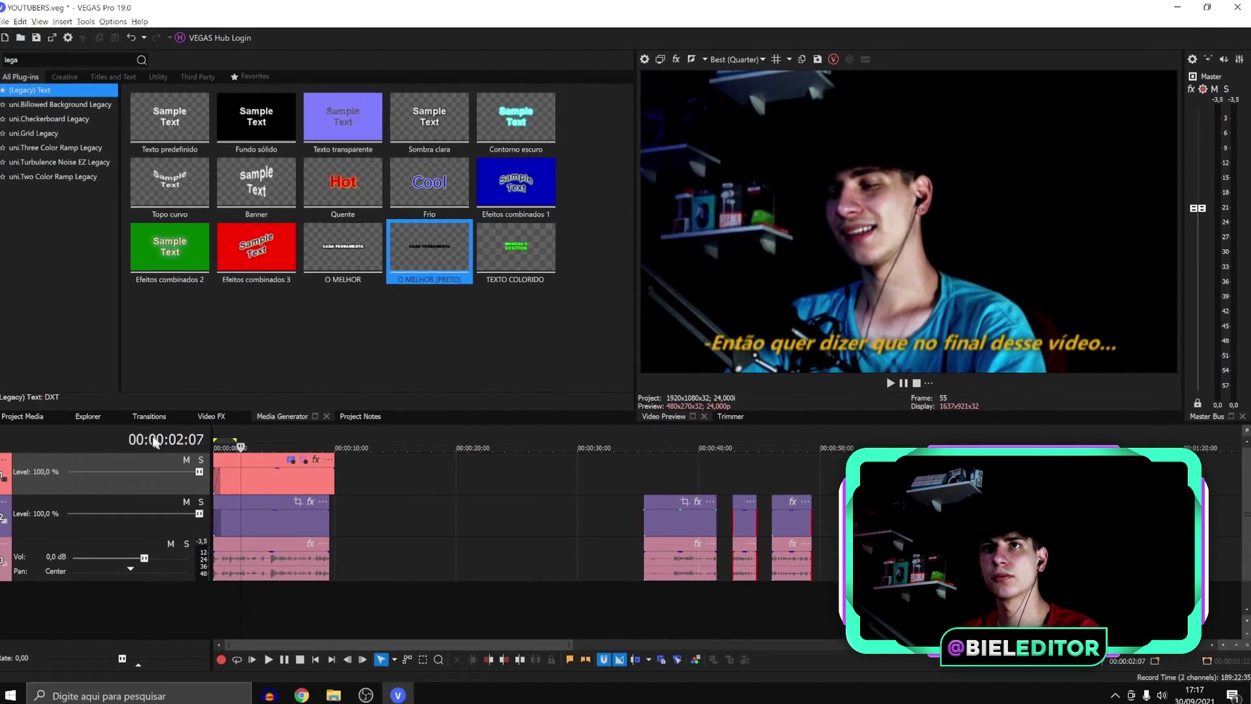
Add the first song from the LEGAIS music folder on a new audio track, fade it in, and lower its volume to -20 dB.
{"action": "left_click", "coordinate": [68, 428]}
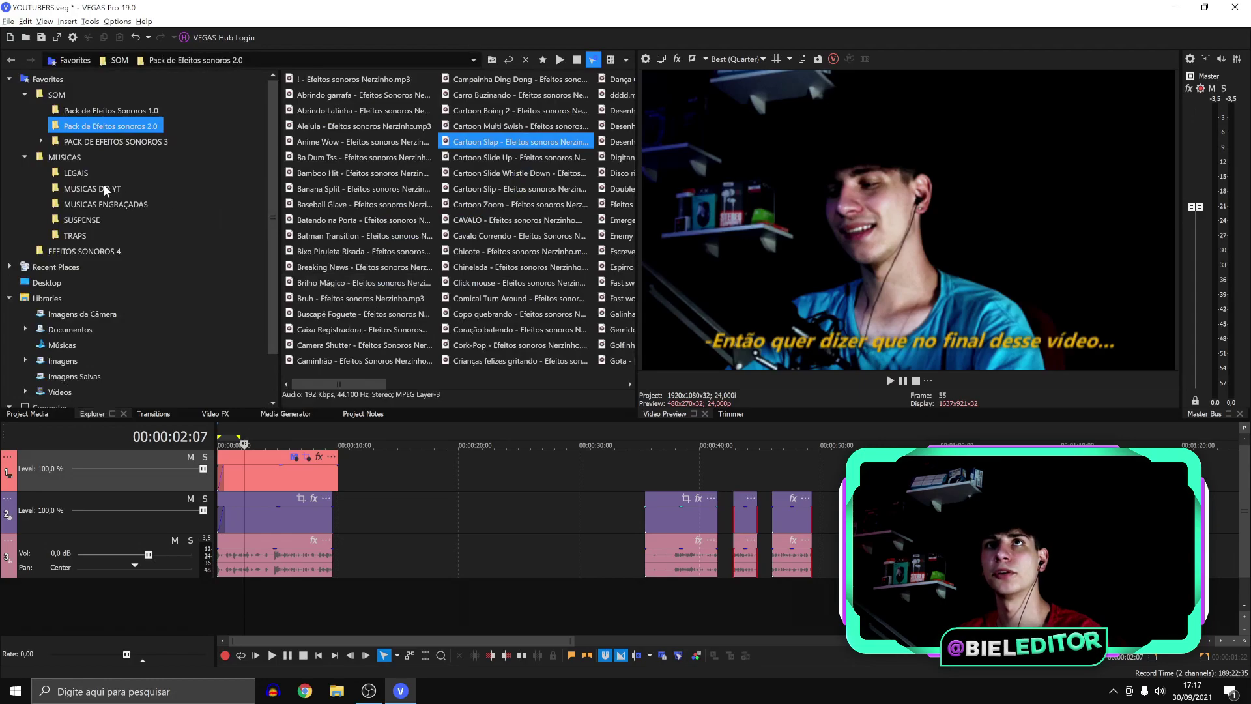
{"action": "left_click", "coordinate": [87, 175]}
{"action": "left_click", "coordinate": [330, 81]}
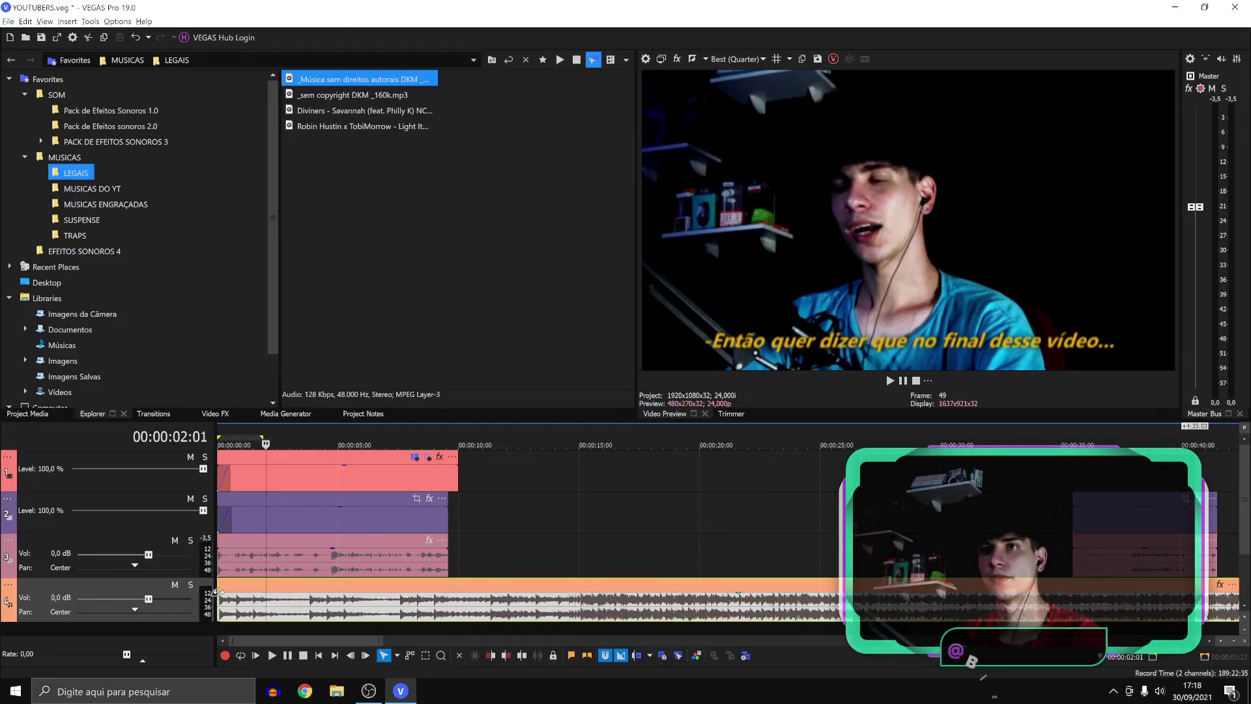
{"action": "scroll", "coordinate": [124, 593], "scroll_direction": "down", "scroll_amount": 4}
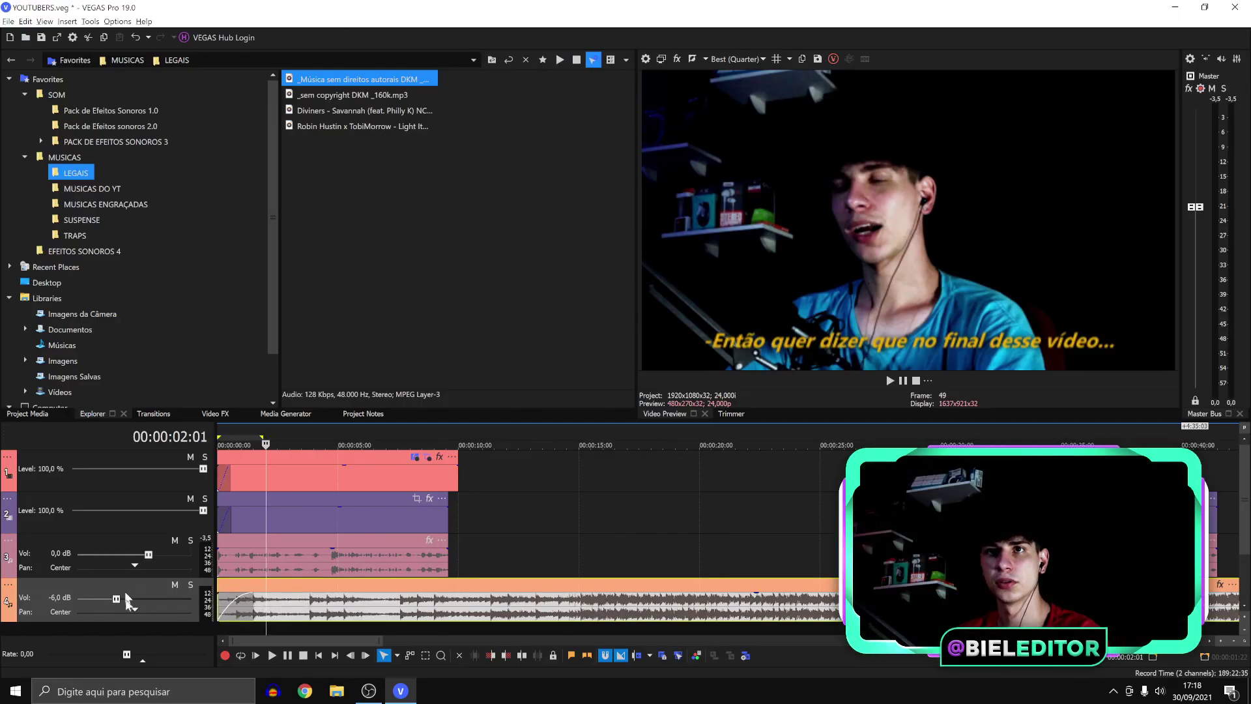
{"action": "left_click", "coordinate": [448, 611]}
Check the reference clip's slow zoom and animate a gradual zoom-in on the talking-head clip with Event Pan/Crop.
{"action": "left_click_drag", "start_coordinate": [1095, 483], "coordinate": [1065, 484]}
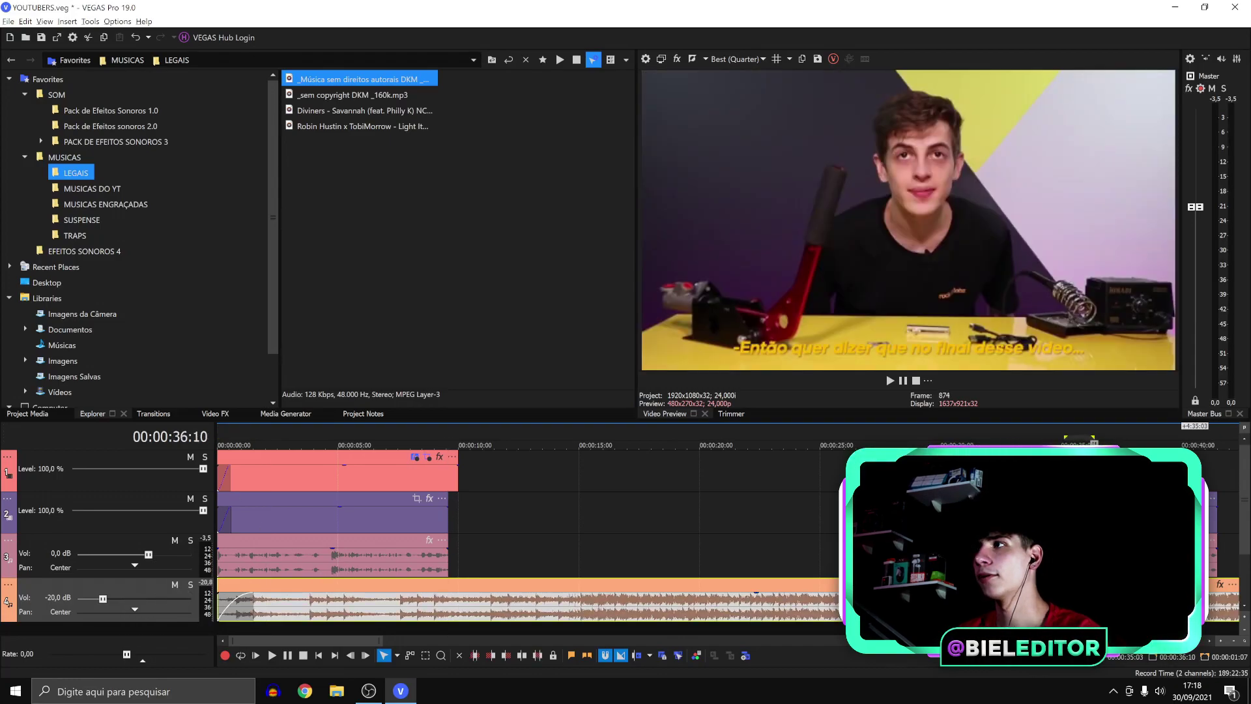
{"action": "left_click", "coordinate": [1085, 484]}
{"action": "left_click", "coordinate": [416, 499]}
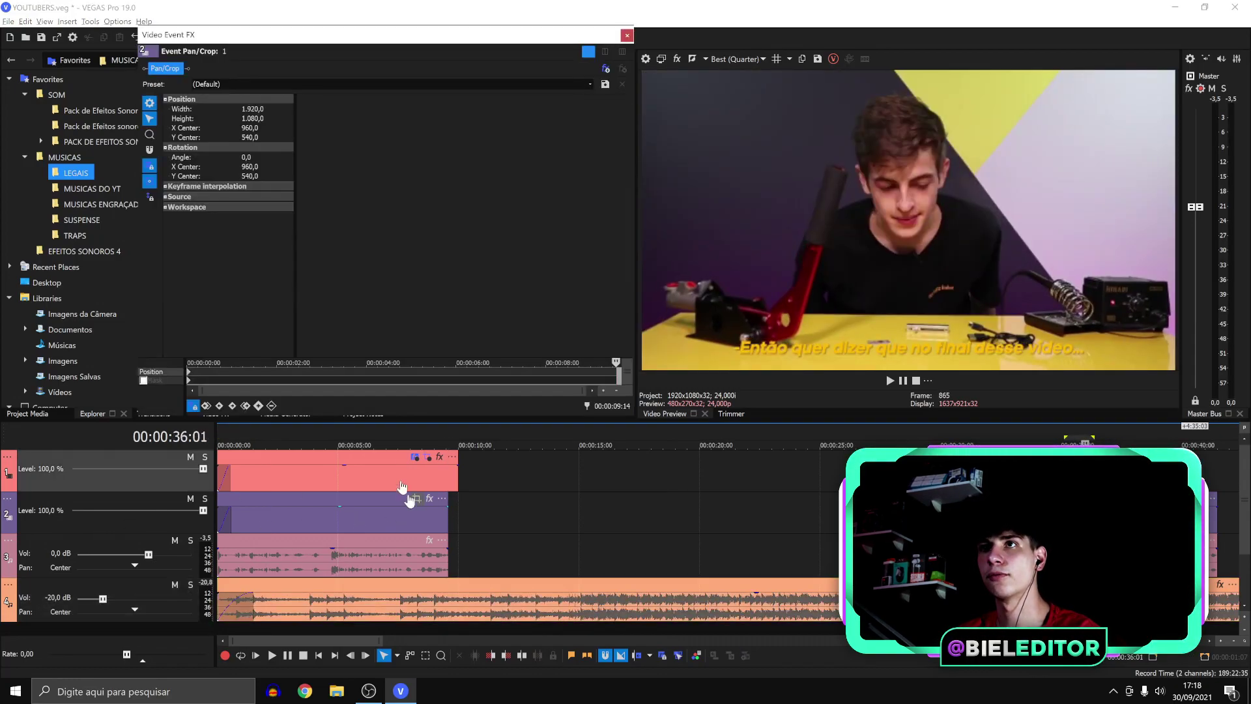
{"action": "left_click", "coordinate": [265, 502]}
{"action": "left_click", "coordinate": [225, 441]}
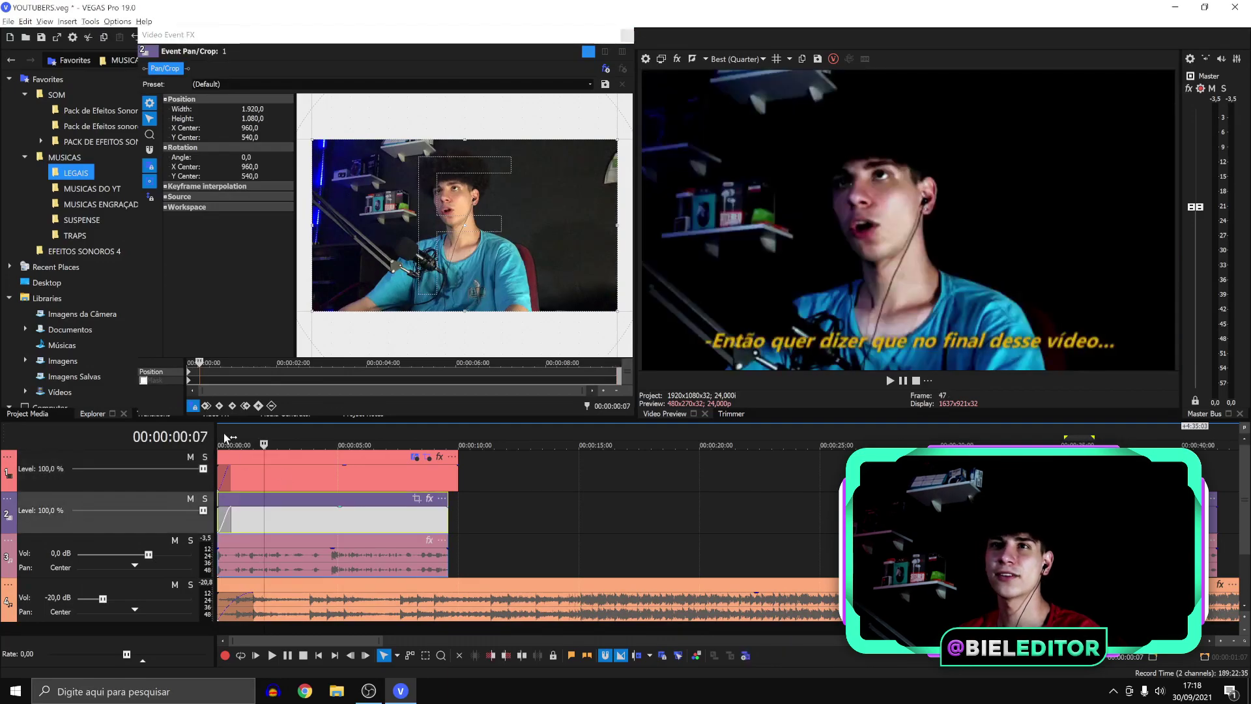
{"action": "scroll", "coordinate": [244, 440], "scroll_direction": "up", "scroll_amount": 1}
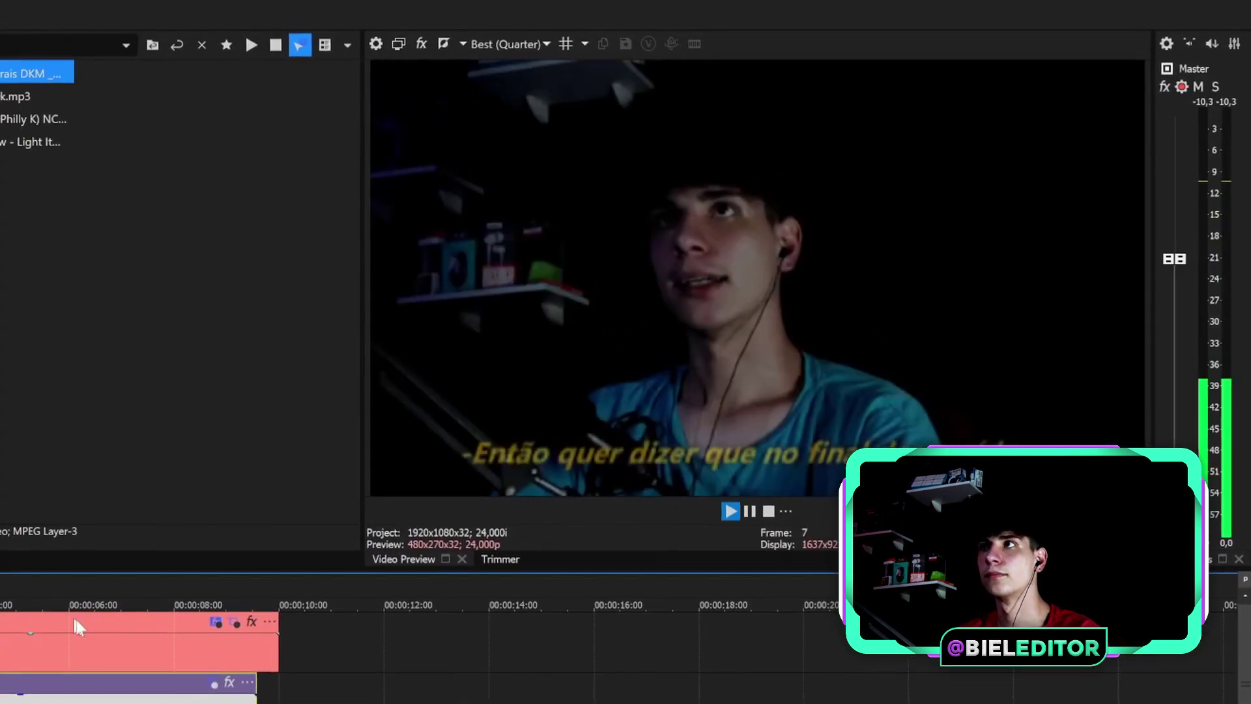
Play back the opening and the reference clip's close-up and black-and-white shots to compare the editing.
{"action": "key", "text": "space"}
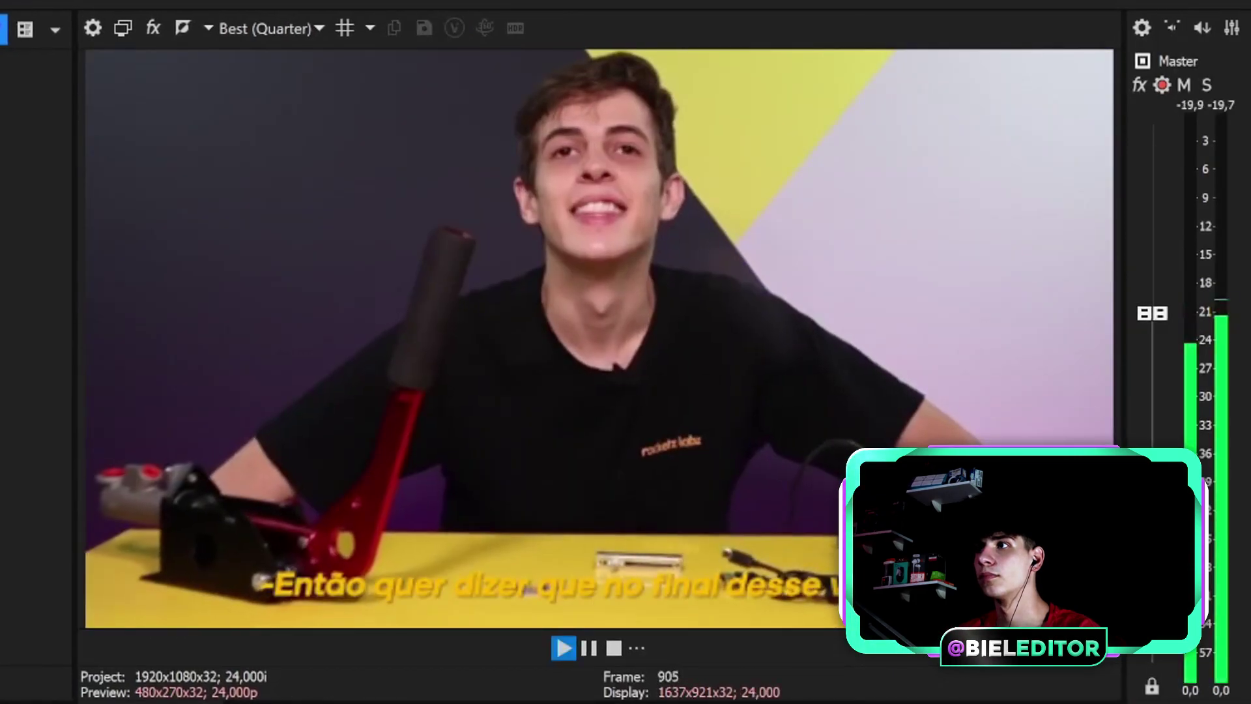
{"action": "key", "text": "space"}
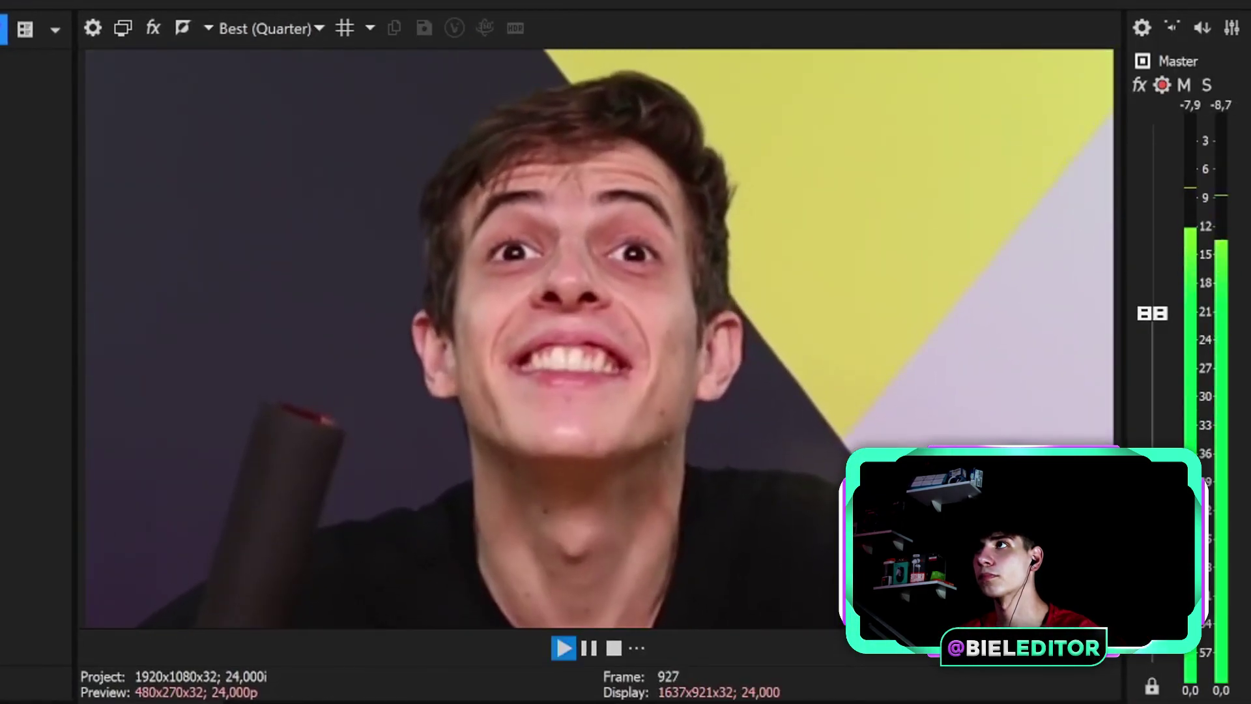
{"action": "key", "text": "space"}
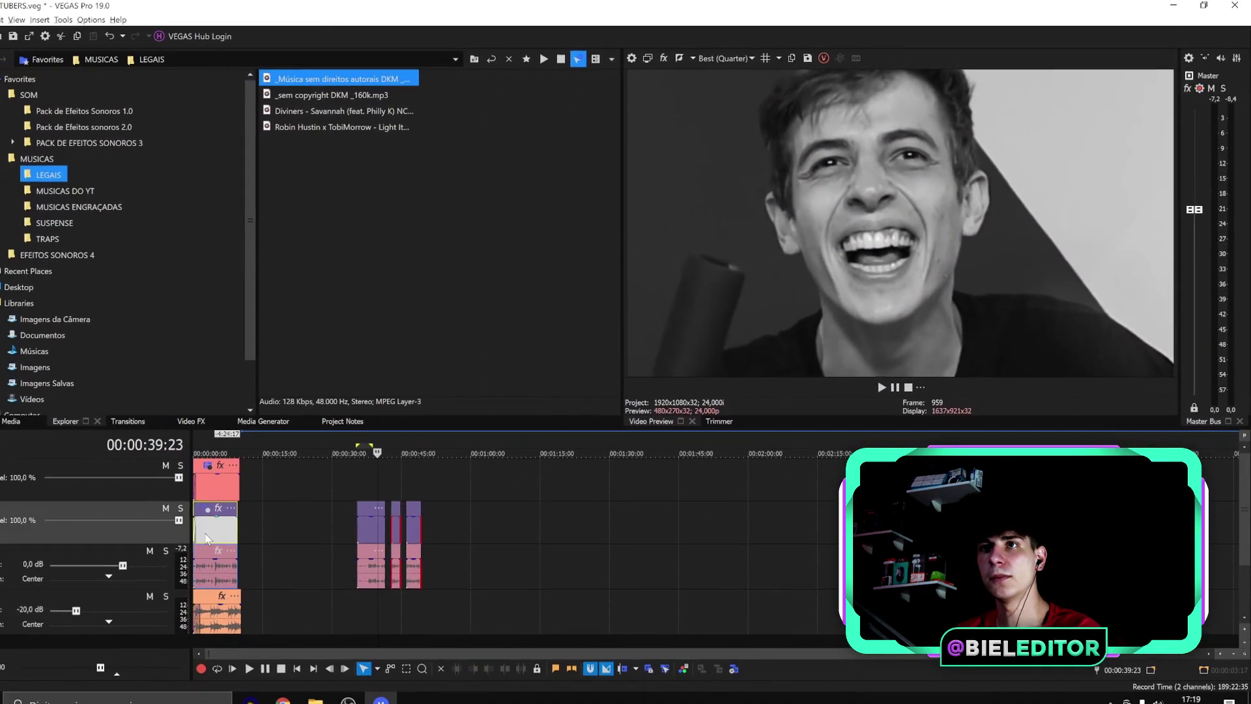
Split the talking-head clip and the title event at 00:00:03:09, and delete the title's remaining part.
{"action": "left_click", "coordinate": [206, 534]}
{"action": "scroll", "coordinate": [205, 535], "scroll_direction": "up", "scroll_amount": 5}
{"action": "left_click_drag", "start_coordinate": [229, 434], "coordinate": [343, 432]}
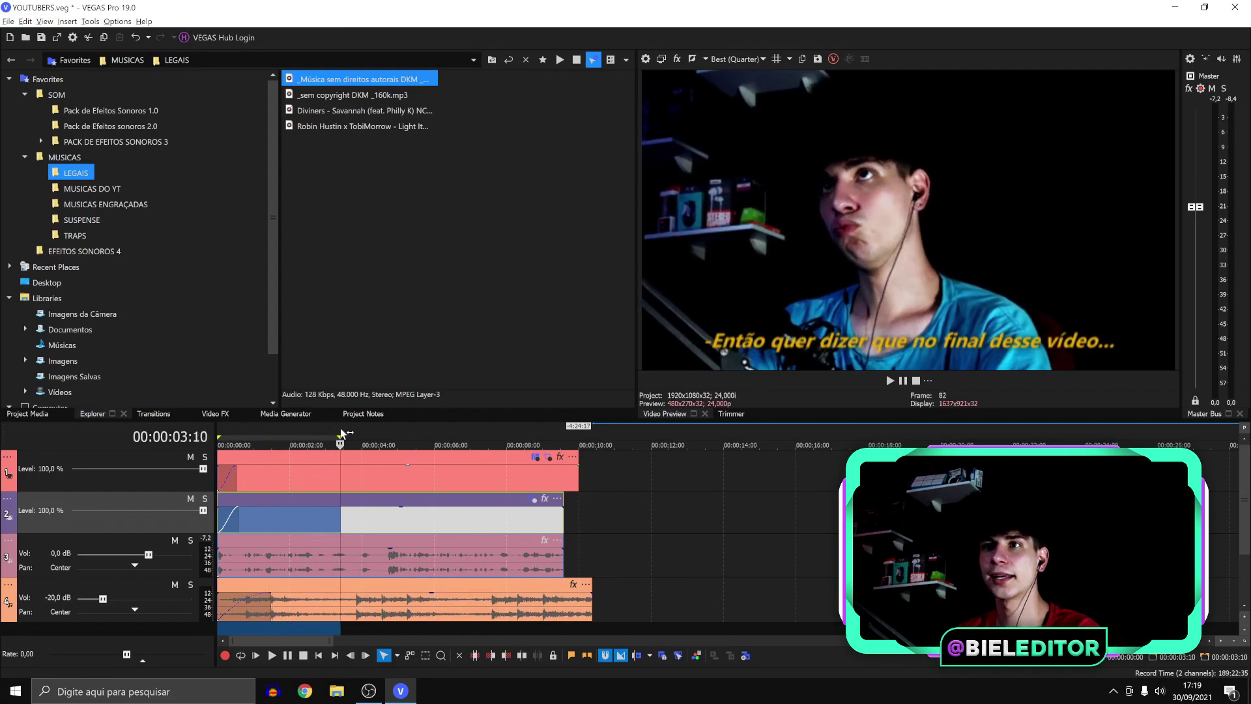
{"action": "left_click", "coordinate": [339, 528]}
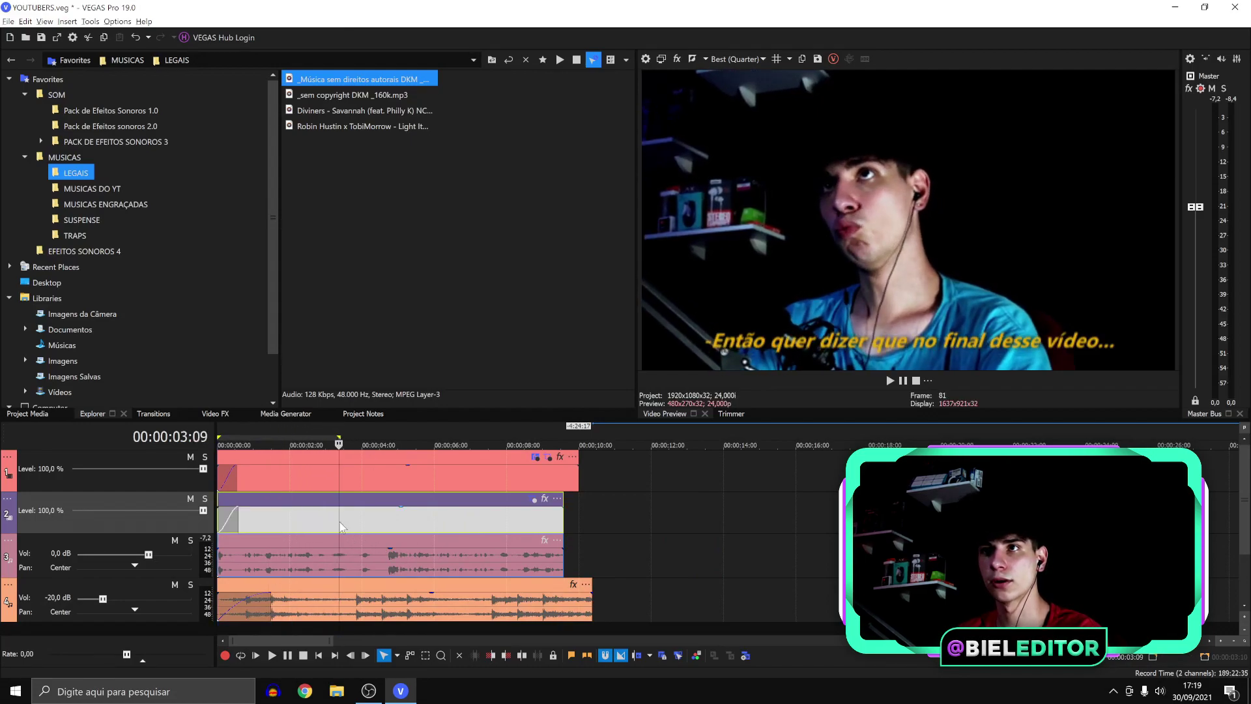
{"action": "key", "text": "s"}
{"action": "left_click", "coordinate": [344, 476]}
{"action": "key", "text": "s"}
{"action": "key", "text": "Delete"}
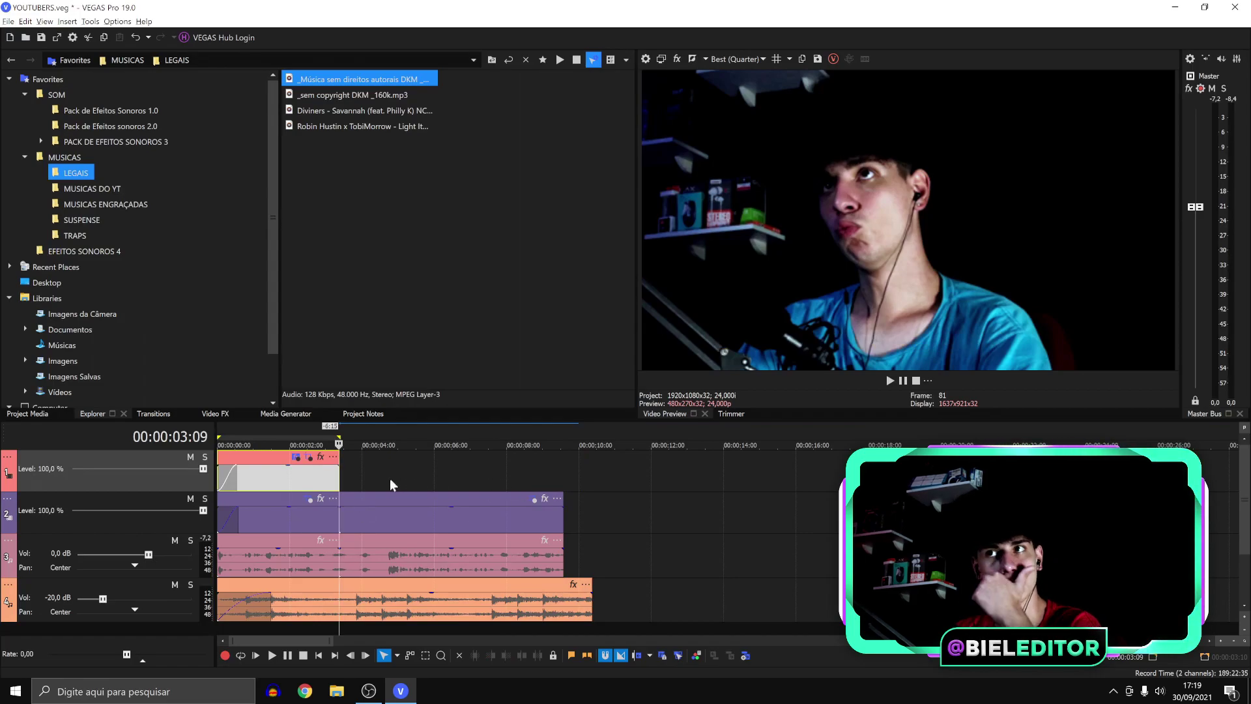
Crop the second clip segment closer to the face with a keyframe at frame 9, width 1.225,5 and Y Center 439,6, and delete its end keyframe.
{"action": "left_click", "coordinate": [367, 479]}
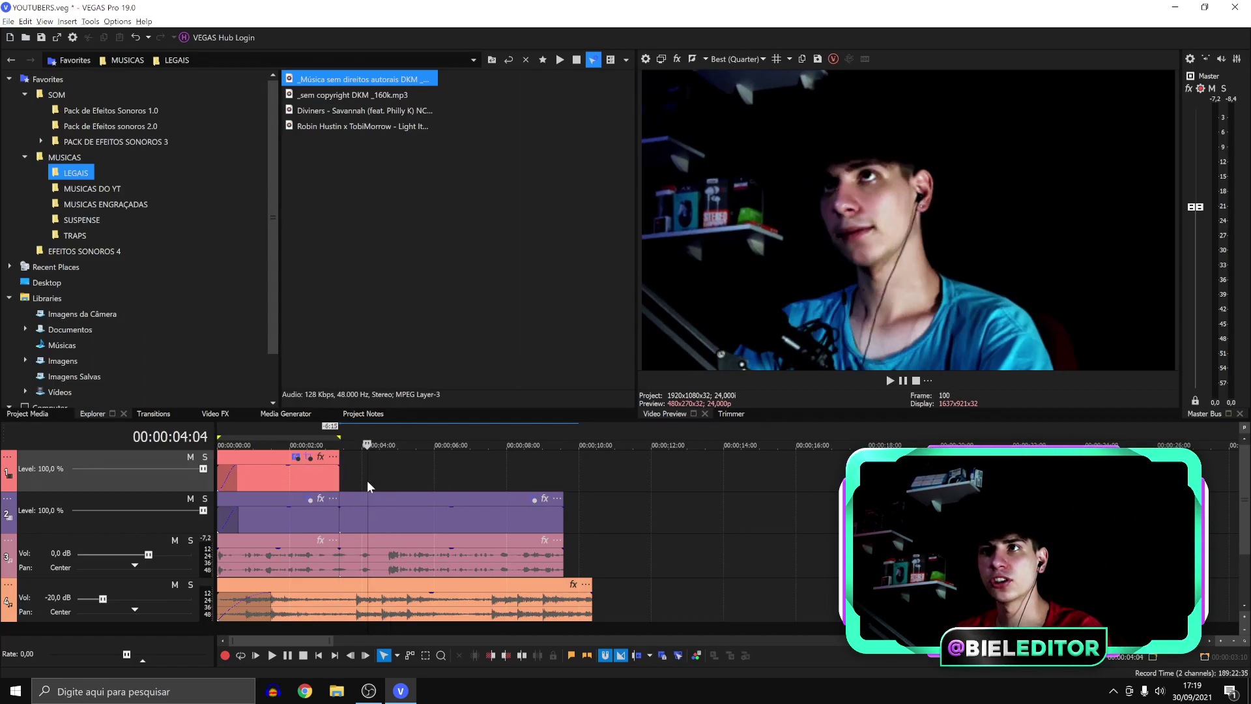
{"action": "left_click", "coordinate": [530, 501]}
{"action": "left_click_drag", "start_coordinate": [242, 366], "coordinate": [215, 367]}
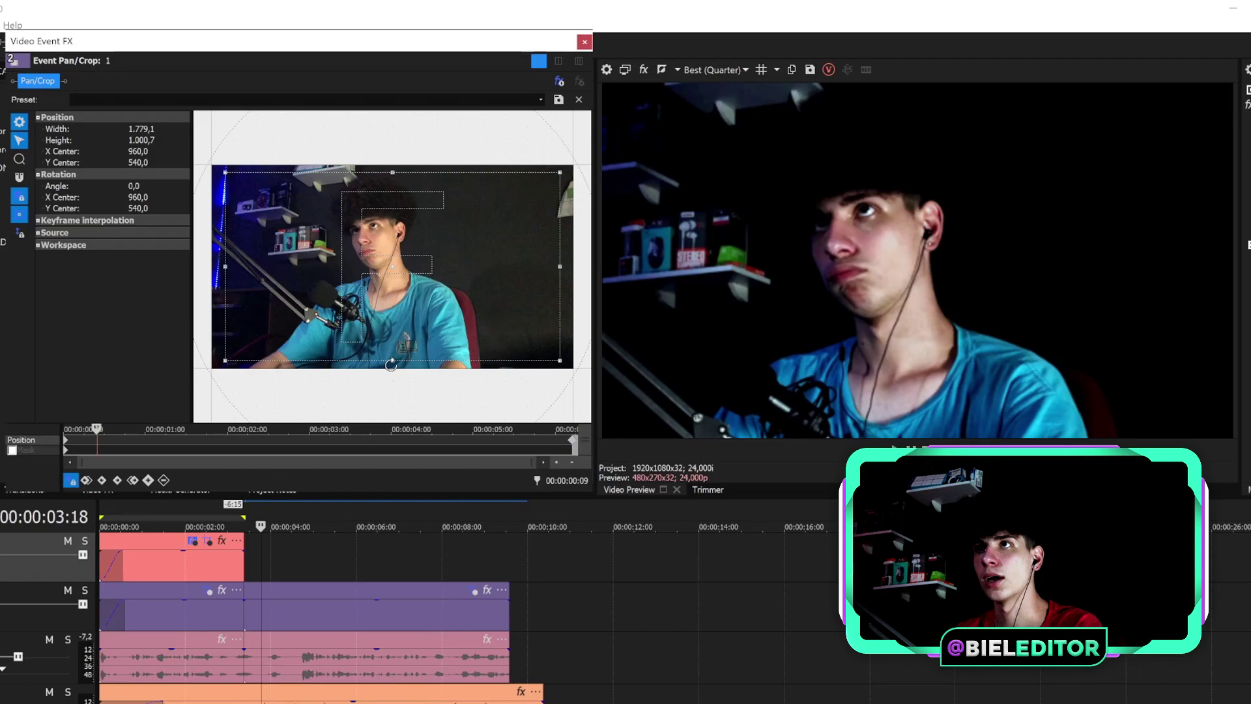
{"action": "left_click_drag", "start_coordinate": [393, 361], "coordinate": [391, 313]}
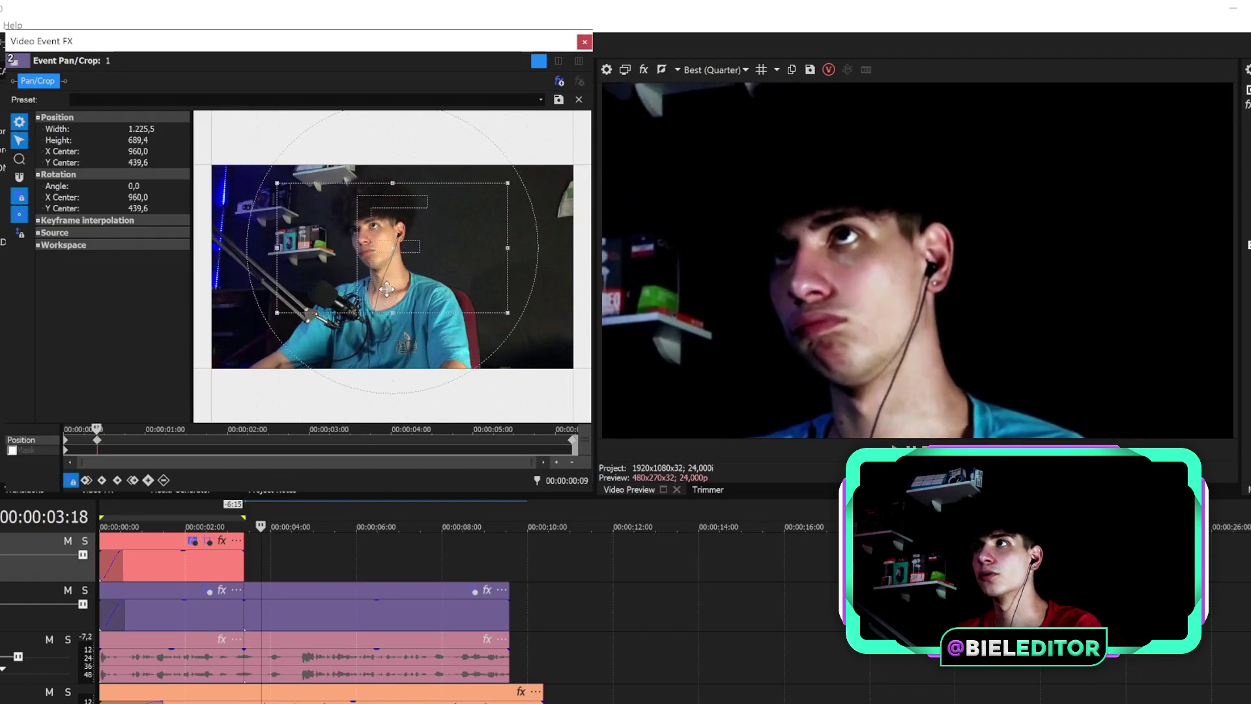
{"action": "left_click", "coordinate": [575, 442]}
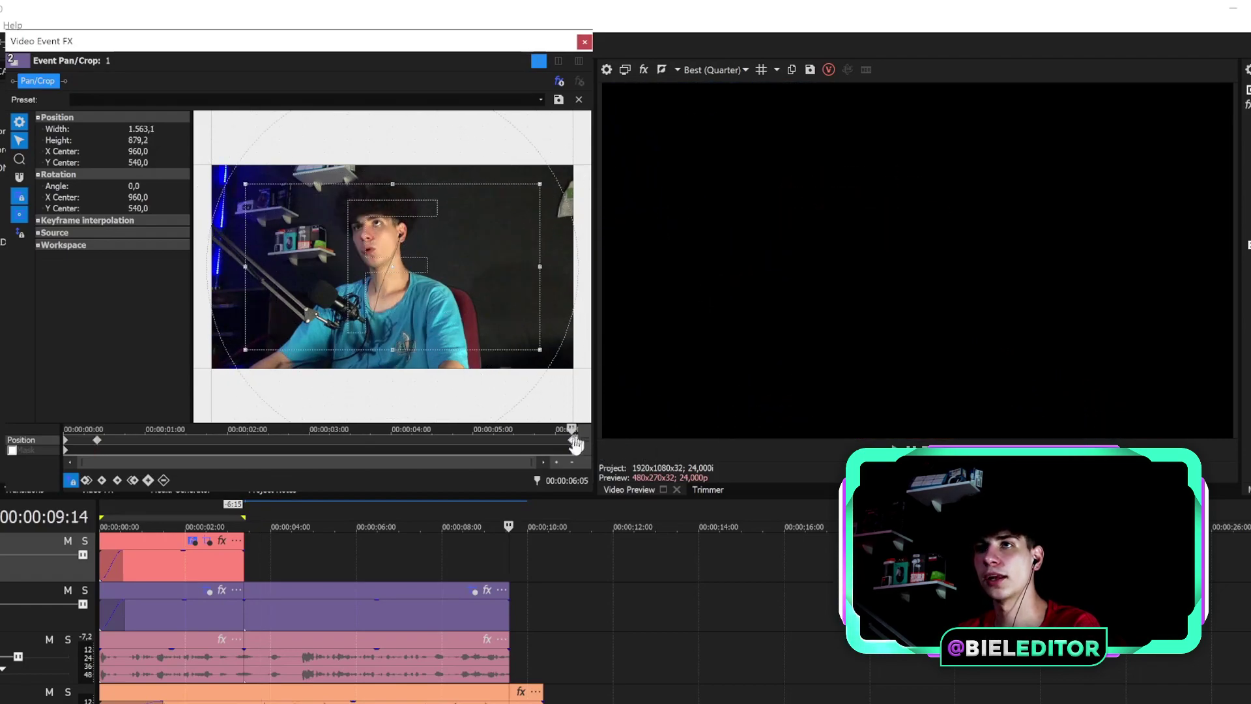
{"action": "left_click", "coordinate": [164, 480]}
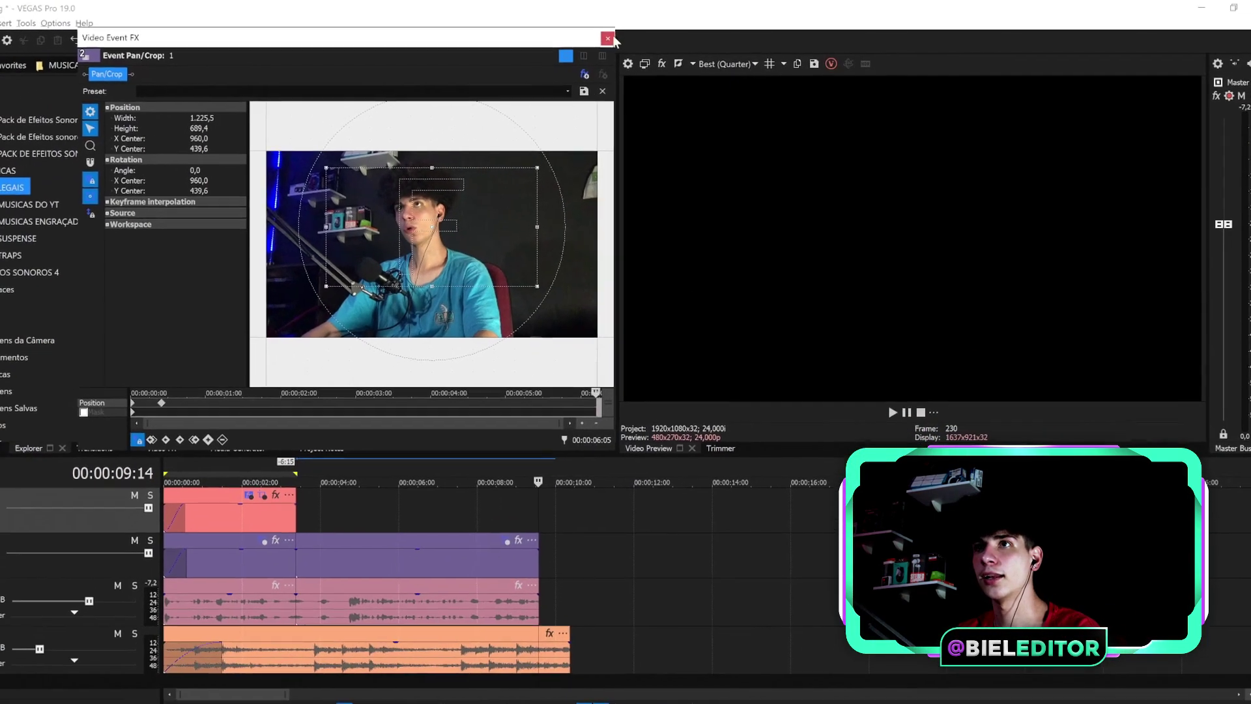
{"action": "left_click", "coordinate": [584, 42]}
{"action": "left_click", "coordinate": [299, 427]}
{"action": "key", "text": "space"}
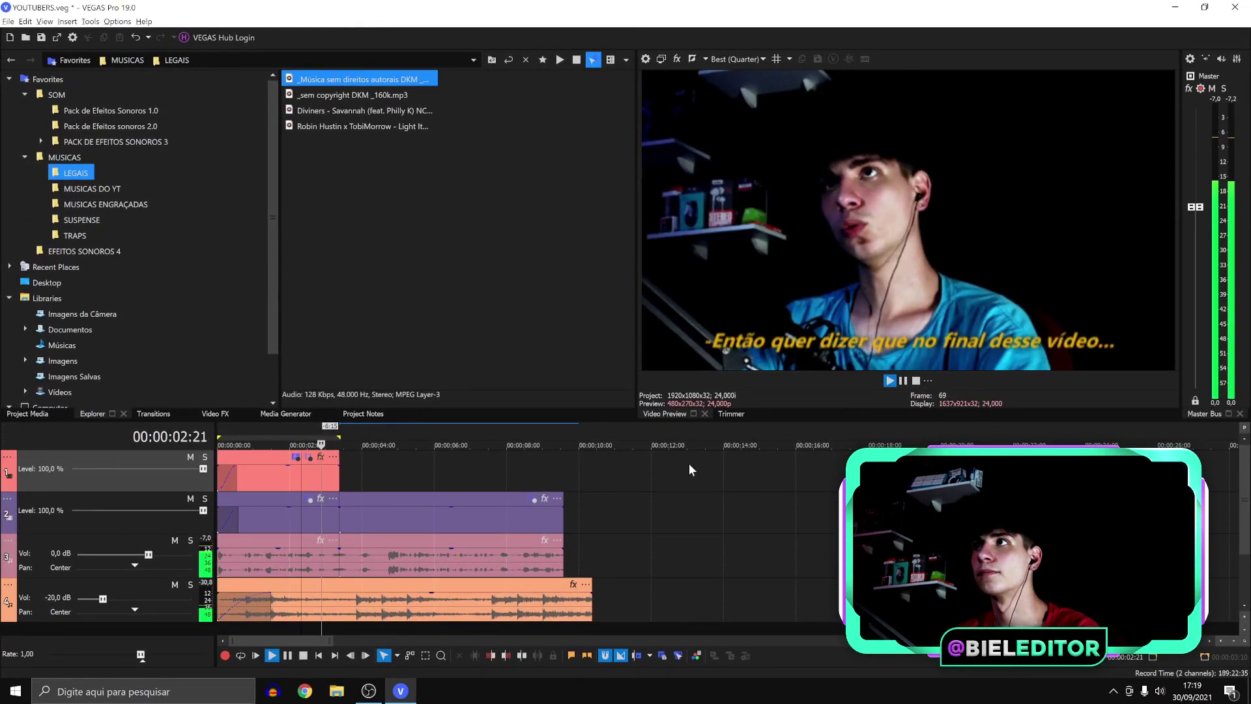
{"action": "key", "text": "Return"}
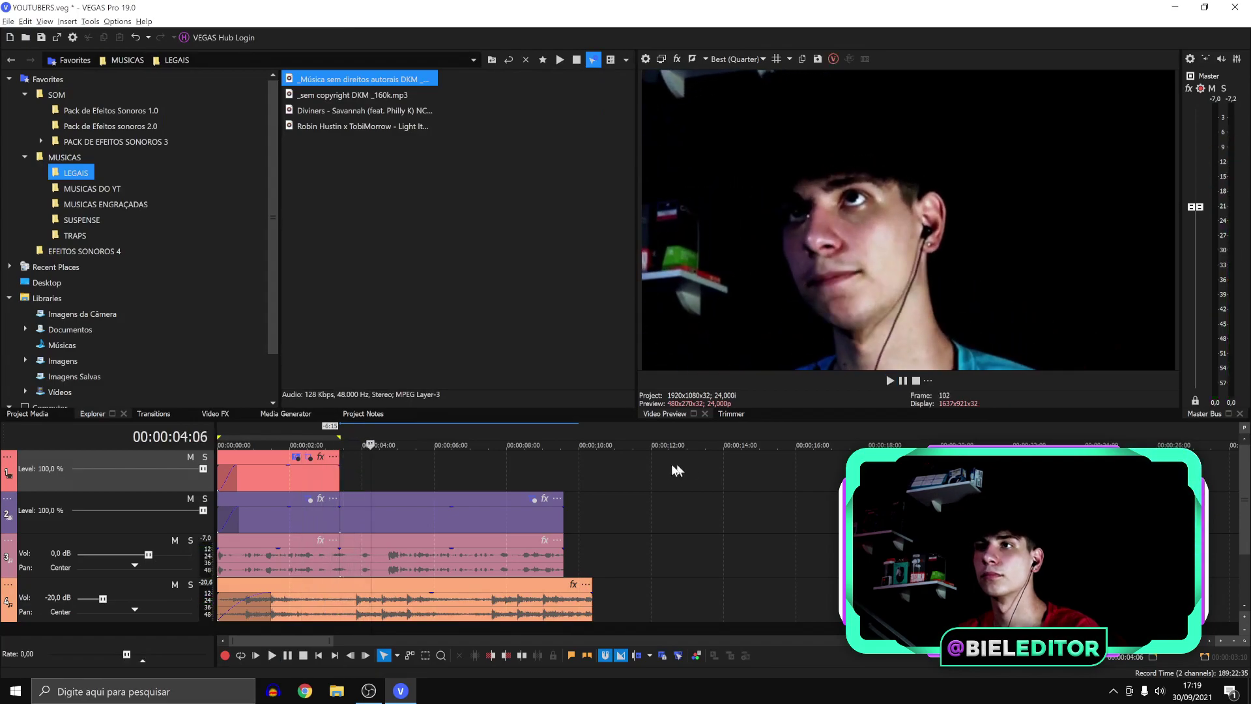
Move the second segment's close-up keyframe nearer its start, set its interpolation to Smooth, and play back the zoom.
{"action": "left_click", "coordinate": [537, 500]}
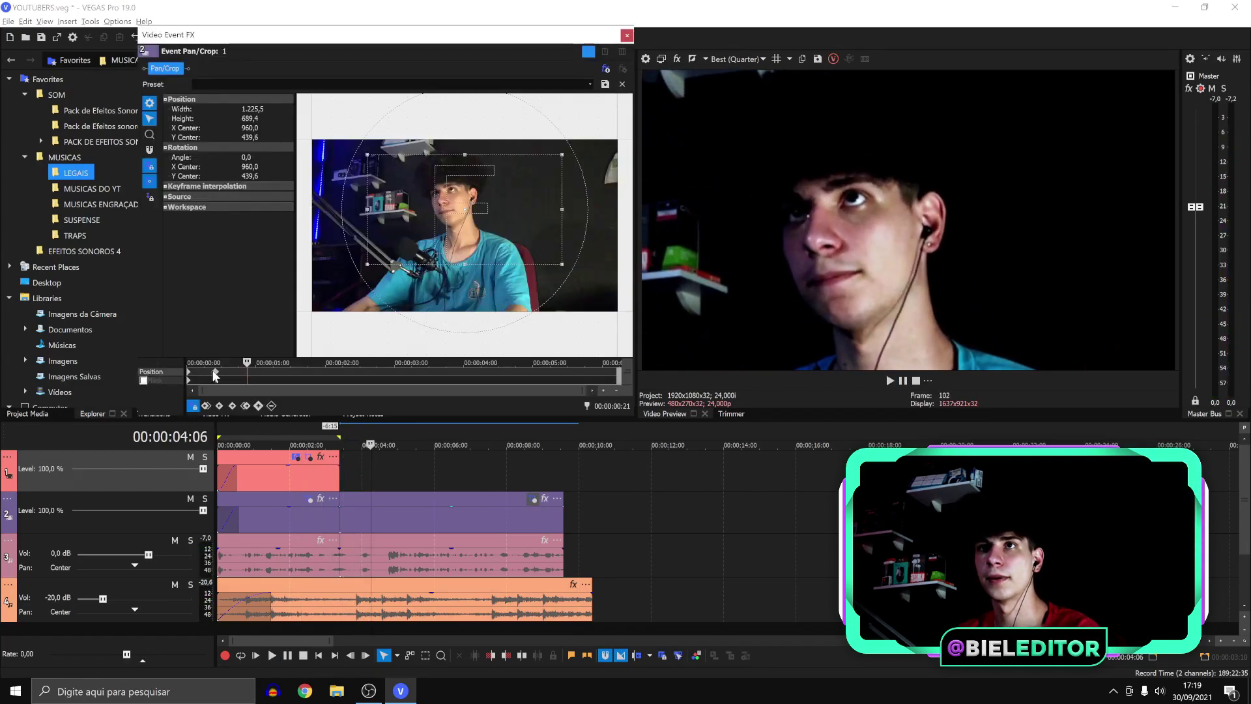
{"action": "left_click", "coordinate": [215, 373]}
{"action": "left_click_drag", "start_coordinate": [214, 373], "coordinate": [179, 363]}
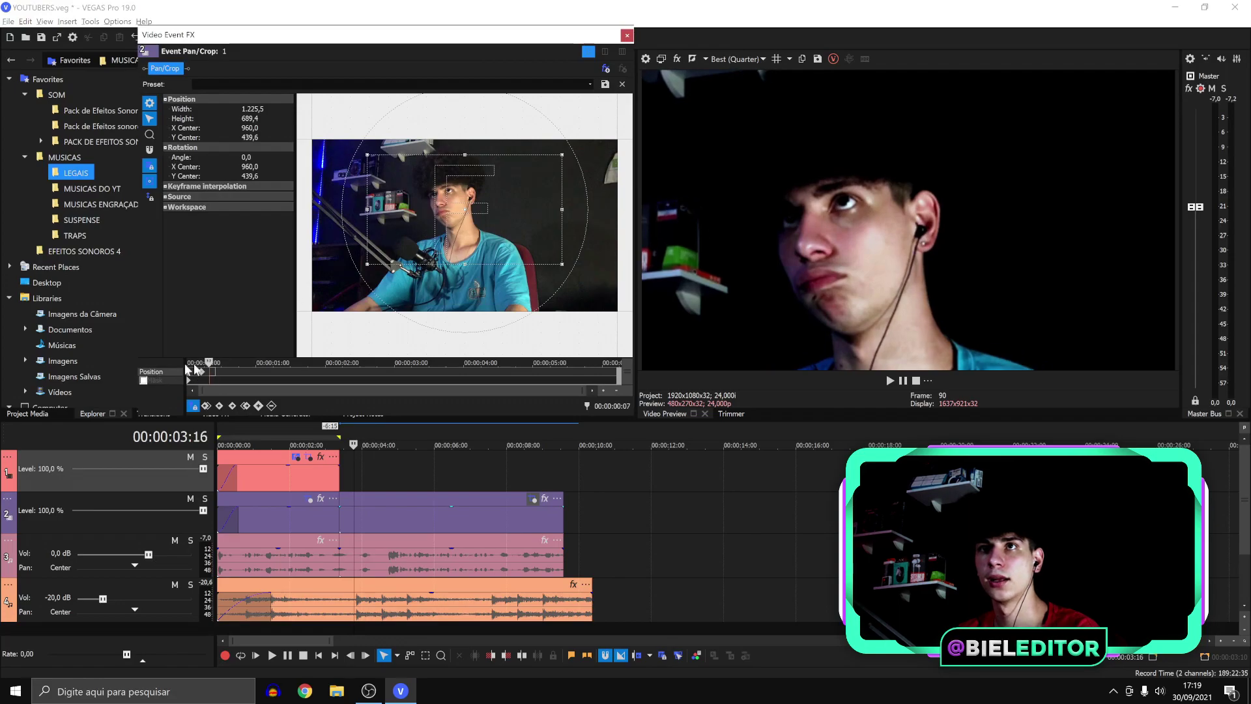
{"action": "right_click", "coordinate": [205, 372]}
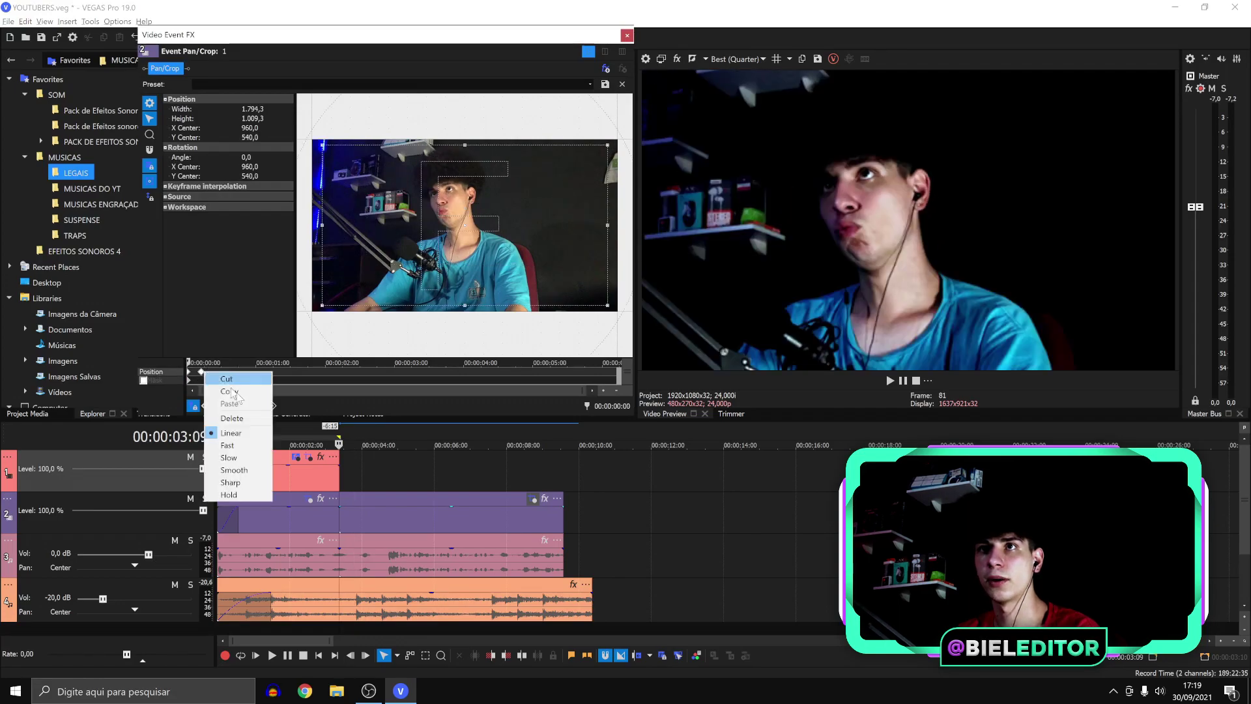
{"action": "left_click", "coordinate": [253, 471]}
{"action": "left_click", "coordinate": [627, 35]}
{"action": "left_click", "coordinate": [292, 426]}
{"action": "key", "text": "space"}
Split the music event at 00:00:03:09 and delete the part after the cut.
{"action": "scroll", "coordinate": [684, 503], "scroll_direction": "up", "scroll_amount": 3}
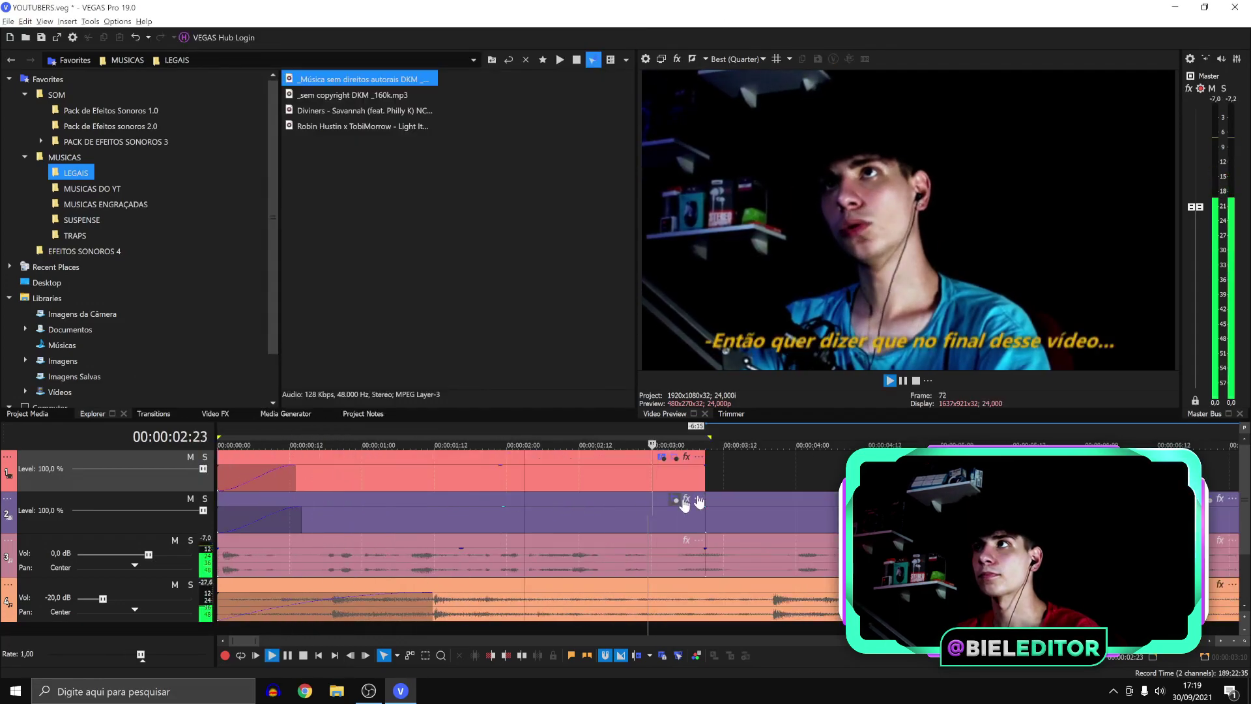
{"action": "left_click", "coordinate": [704, 607]}
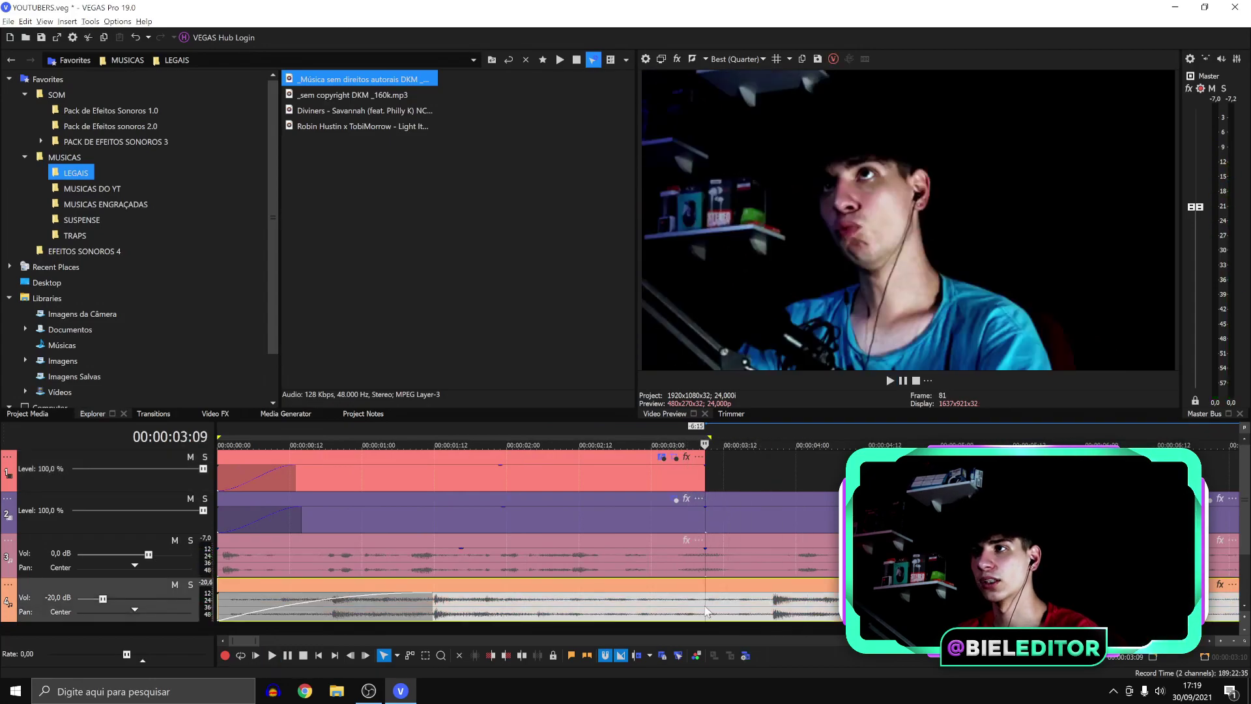
{"action": "key", "text": "s"}
{"action": "key", "text": "Delete"}
{"action": "scroll", "coordinate": [619, 537], "scroll_direction": "down", "scroll_amount": 3}
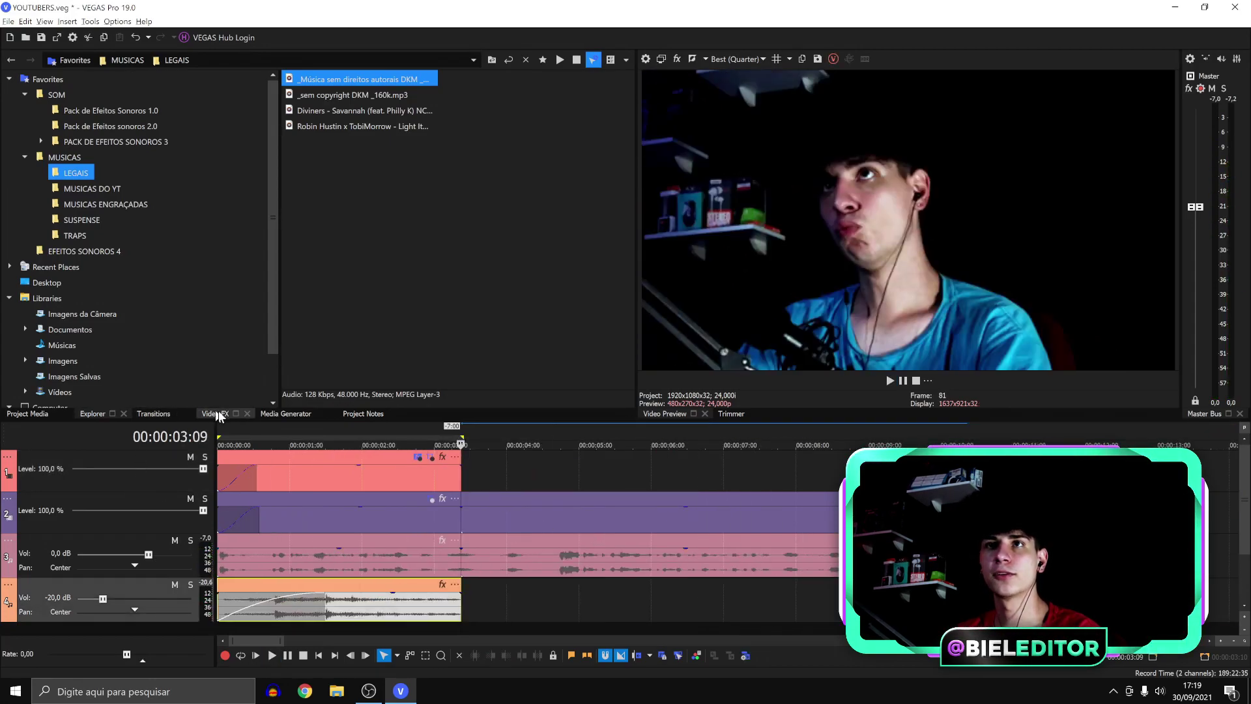
Place the first sound effect from Pack de Efeitos sonoros 2.0 on its own audio track at the cut where the music ends.
{"action": "left_click", "coordinate": [134, 127]}
{"action": "left_click_drag", "start_coordinate": [339, 79], "coordinate": [490, 587]}
{"action": "left_click_drag", "start_coordinate": [493, 541], "coordinate": [493, 614]}
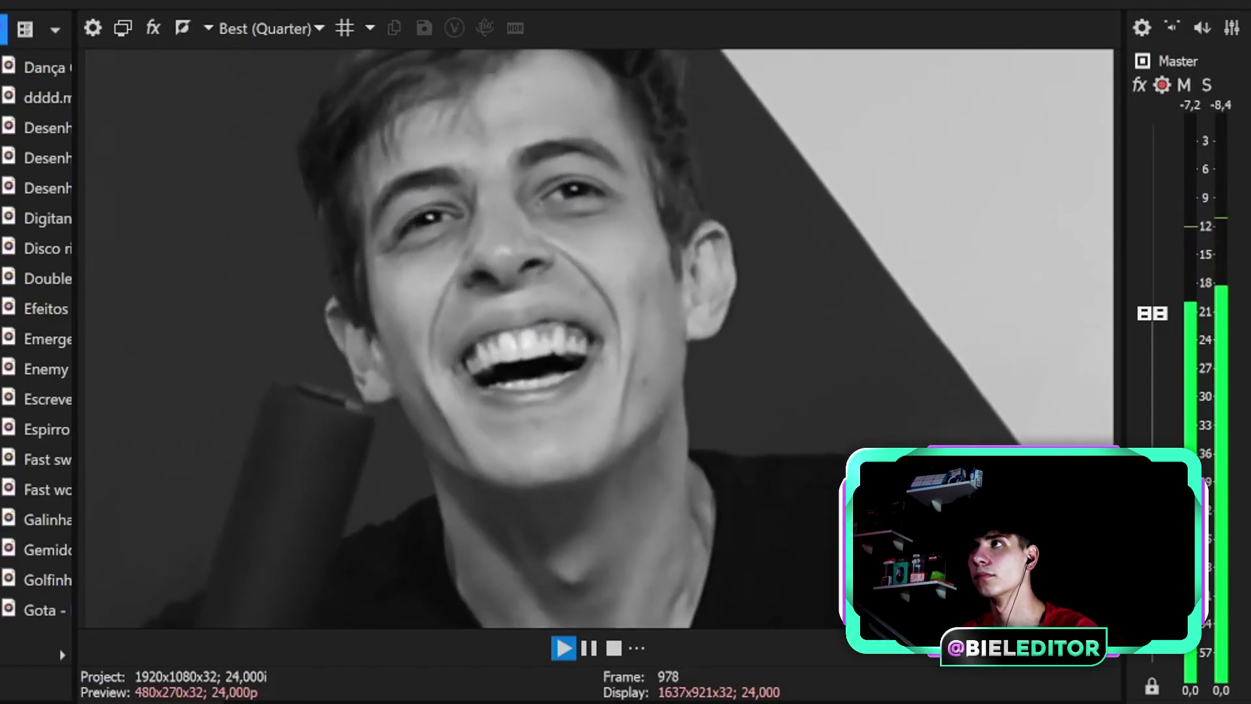
Play back the reference clip's black-and-white laughing close-up and the subtitled shot after it to study the cuts.
{"action": "key", "text": "space"}
{"action": "key", "text": "space"}
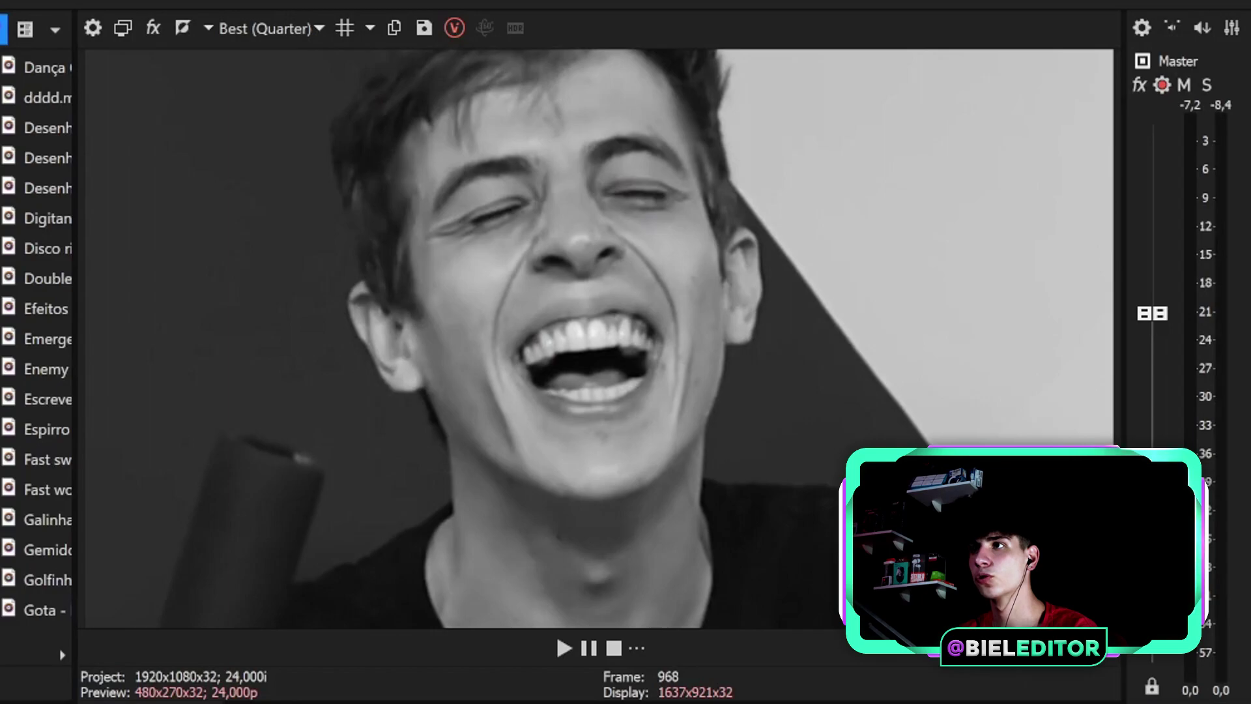
{"action": "key", "text": "space"}
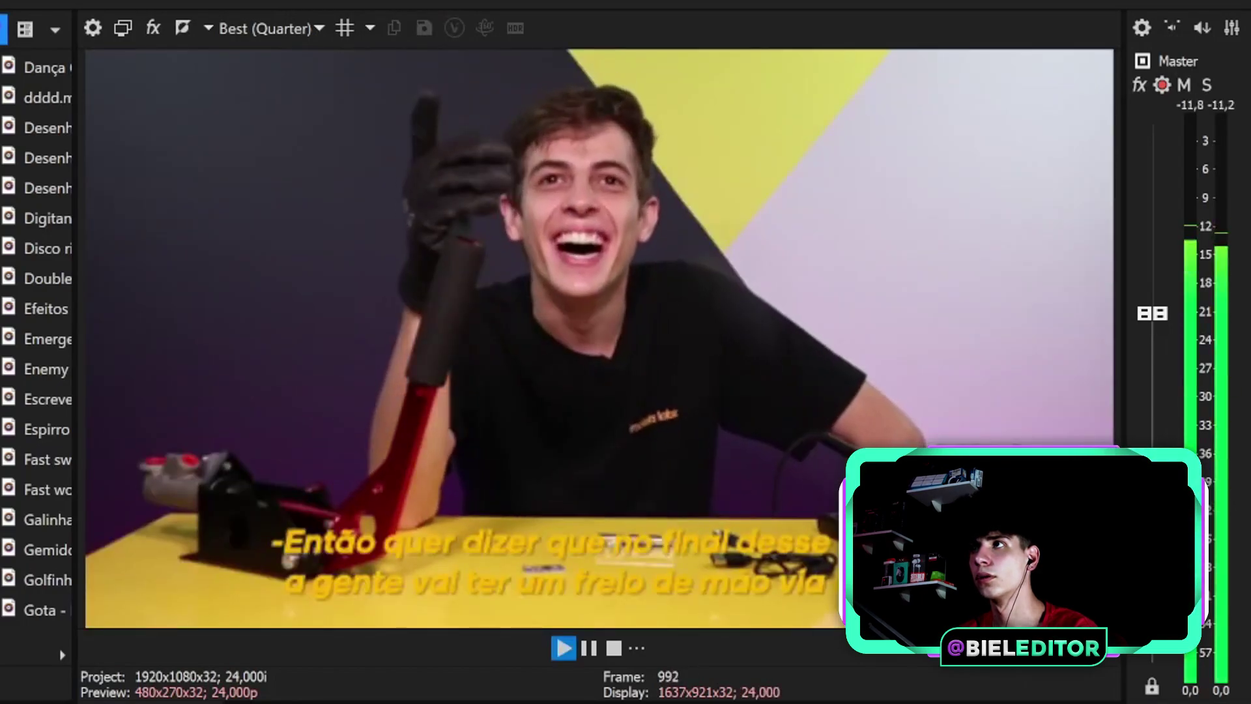
{"action": "key", "text": "space"}
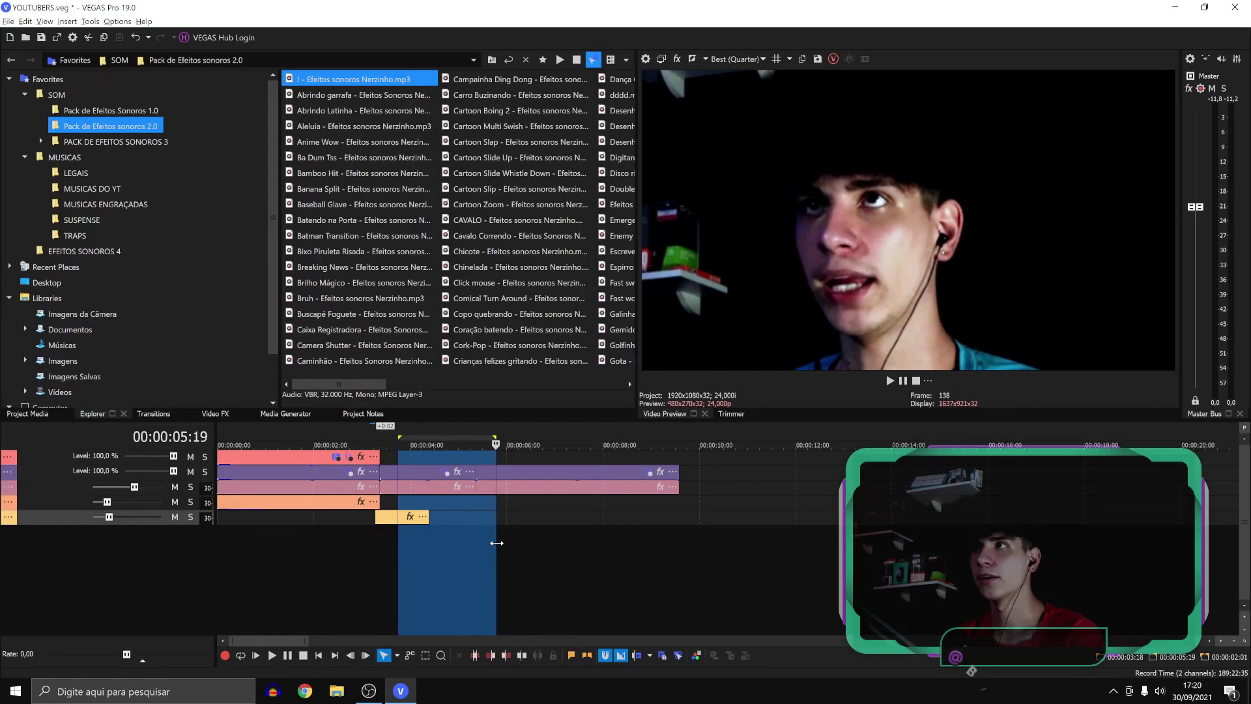
Find the end of the next phrase and split the talking-head clip with its audio at 00:00:07:10.
{"action": "left_click_drag", "start_coordinate": [497, 543], "coordinate": [525, 537]}
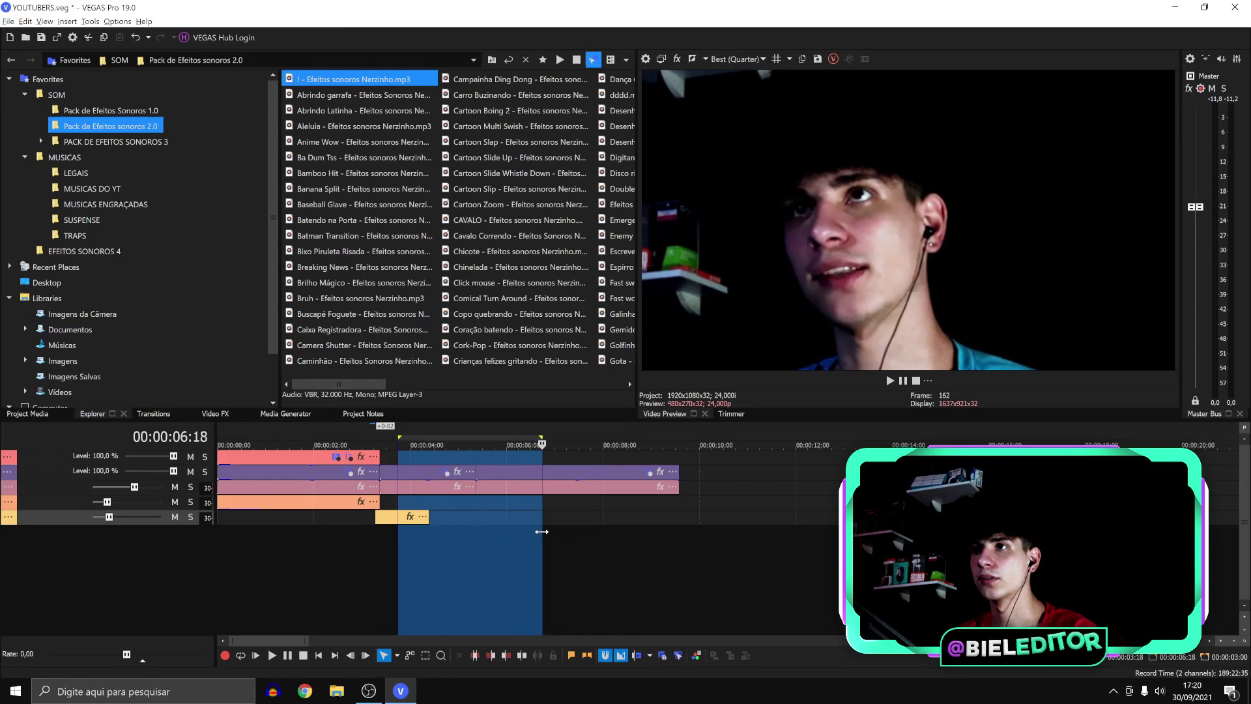
{"action": "left_click", "coordinate": [574, 487]}
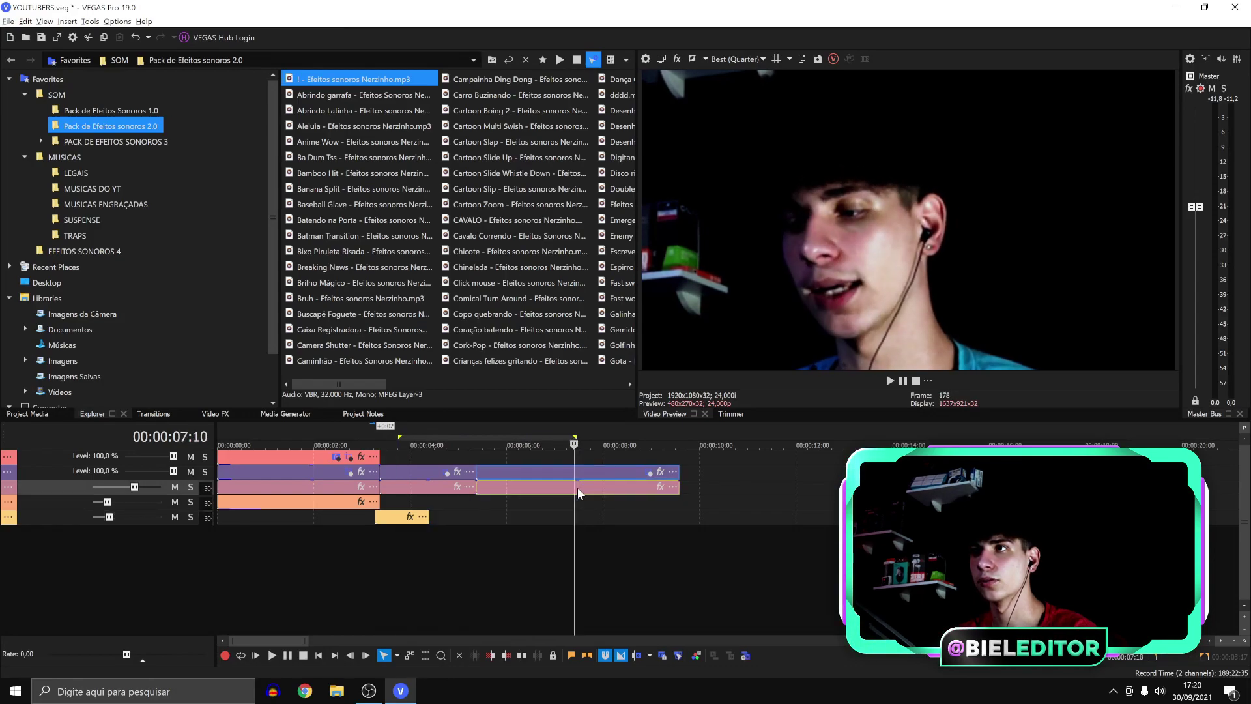
{"action": "key", "text": "s"}
Crop the segment starting at 00:00:05:09 even tighter on the face from its first keyframe in Event Pan/Crop.
{"action": "left_click", "coordinate": [527, 504]}
{"action": "left_click", "coordinate": [550, 474]}
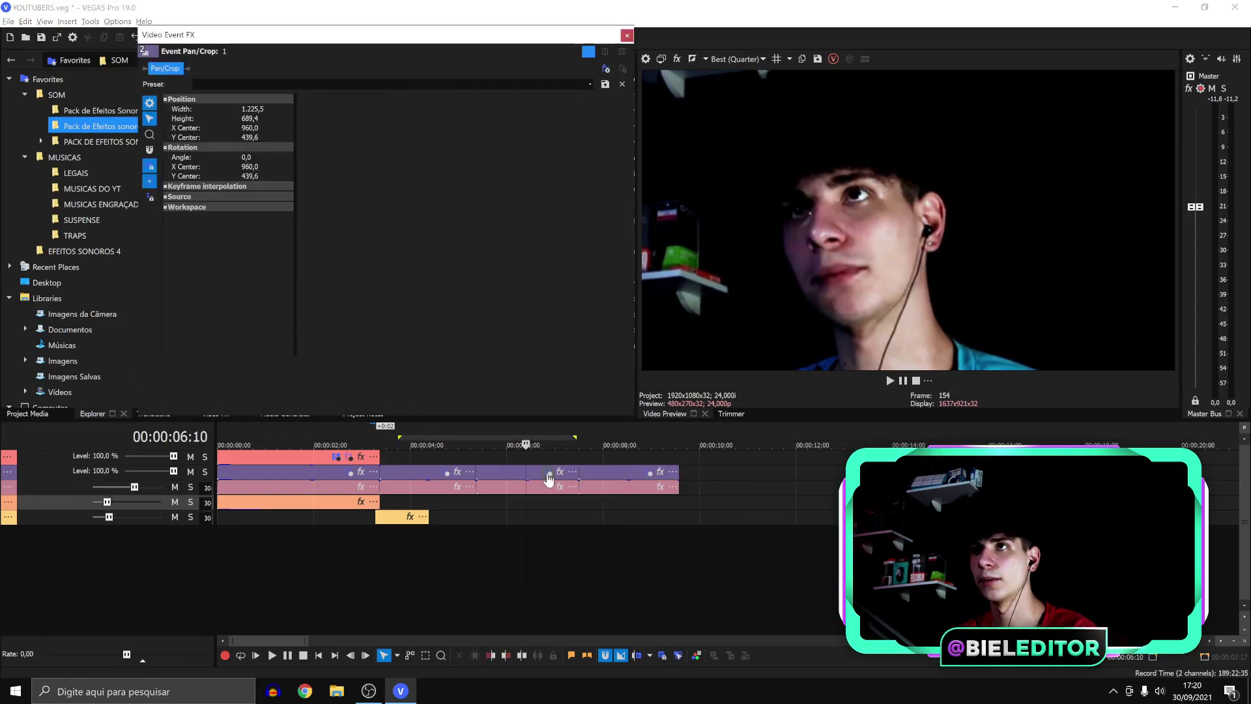
{"action": "left_click", "coordinate": [189, 372]}
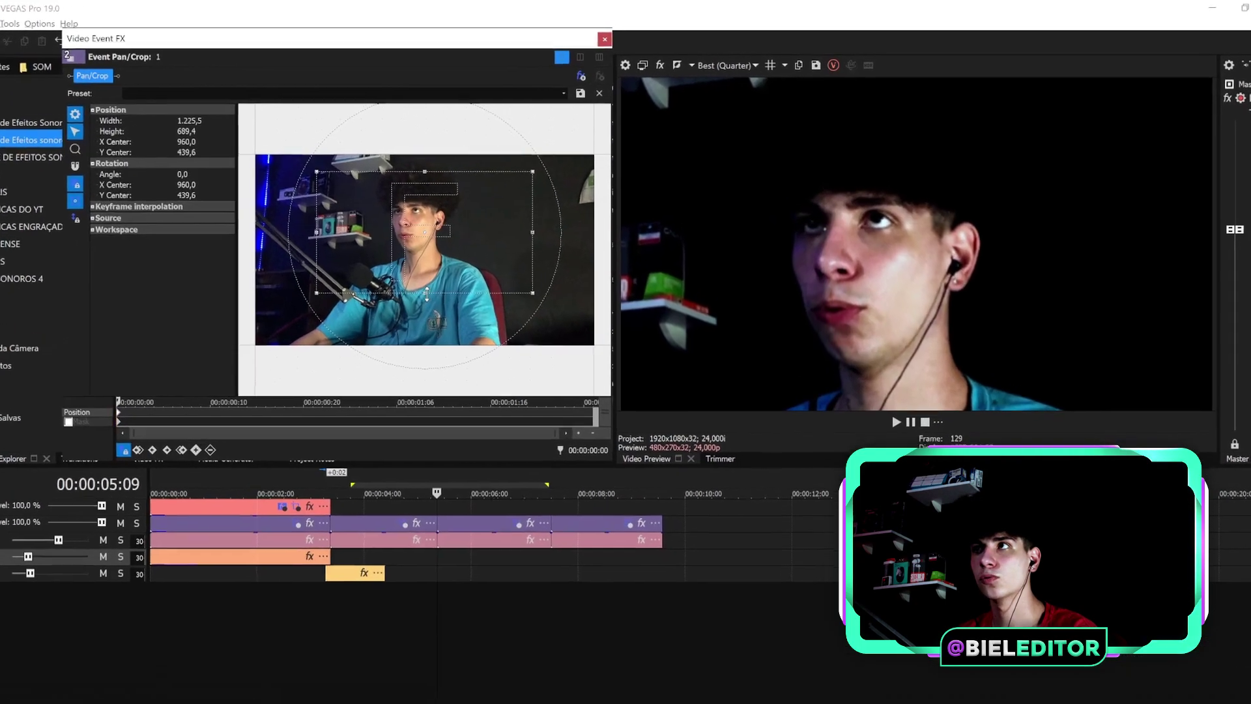
{"action": "left_click_drag", "start_coordinate": [465, 264], "coordinate": [402, 273]}
{"action": "left_click", "coordinate": [589, 43]}
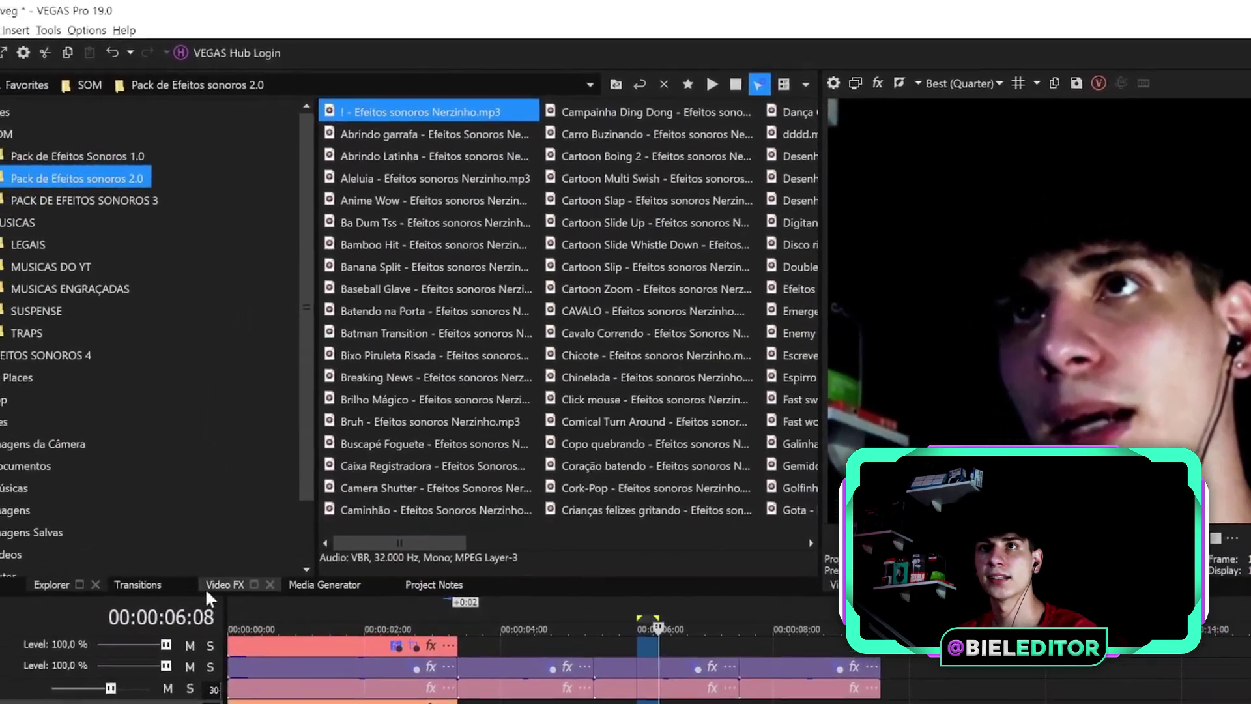
Apply the default Black and White video effect to the talking-head segment starting at 00:00:05:09.
{"action": "left_click", "coordinate": [206, 590]}
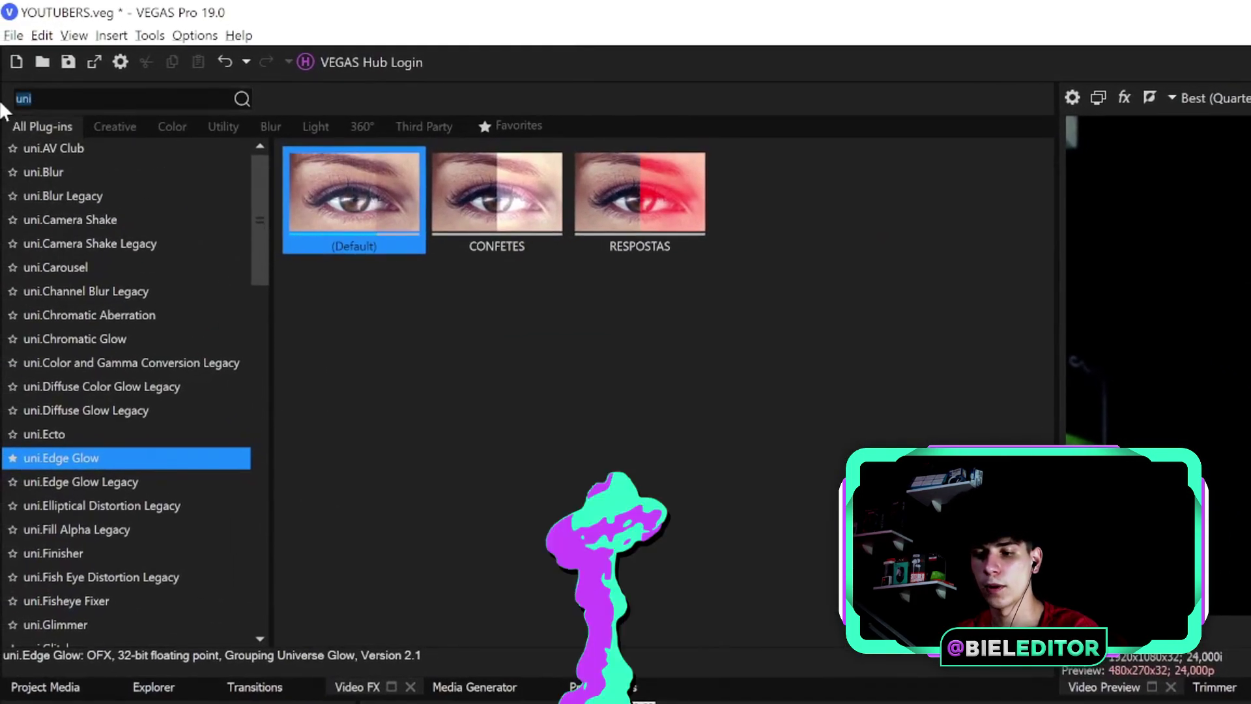
{"action": "type", "text": "black"}
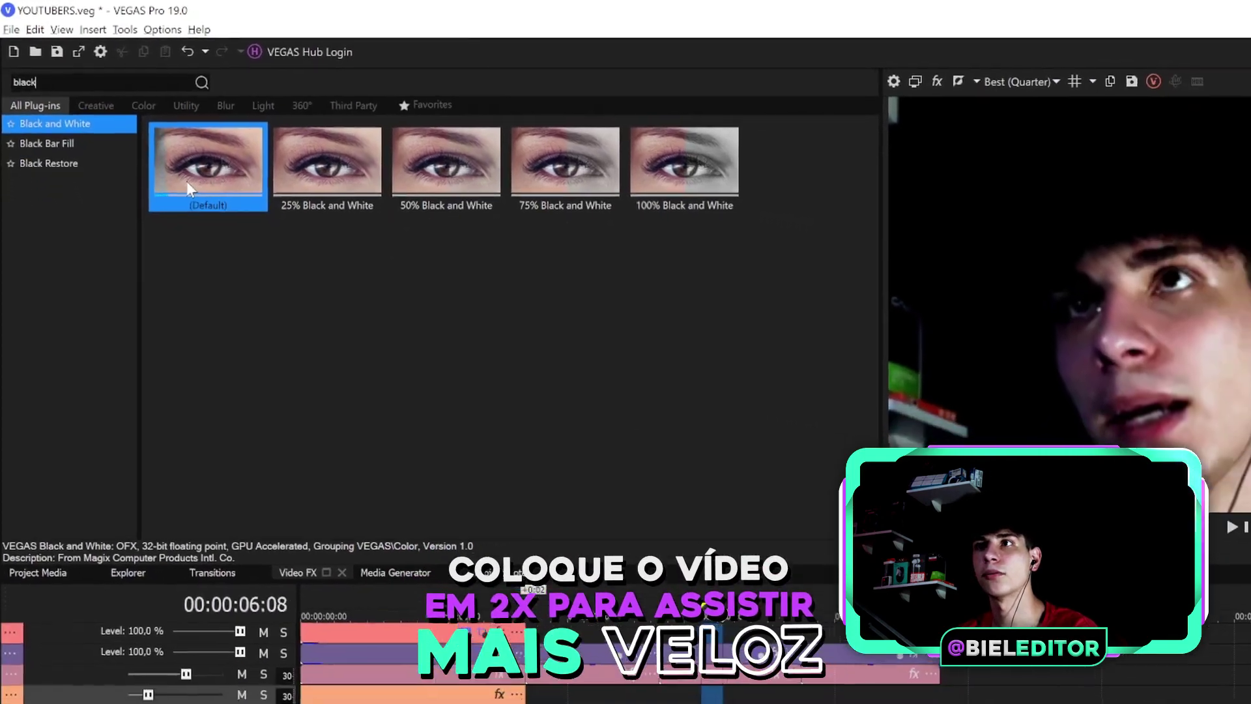
{"action": "left_click_drag", "start_coordinate": [187, 183], "coordinate": [727, 653]}
{"action": "left_click", "coordinate": [459, 563]}
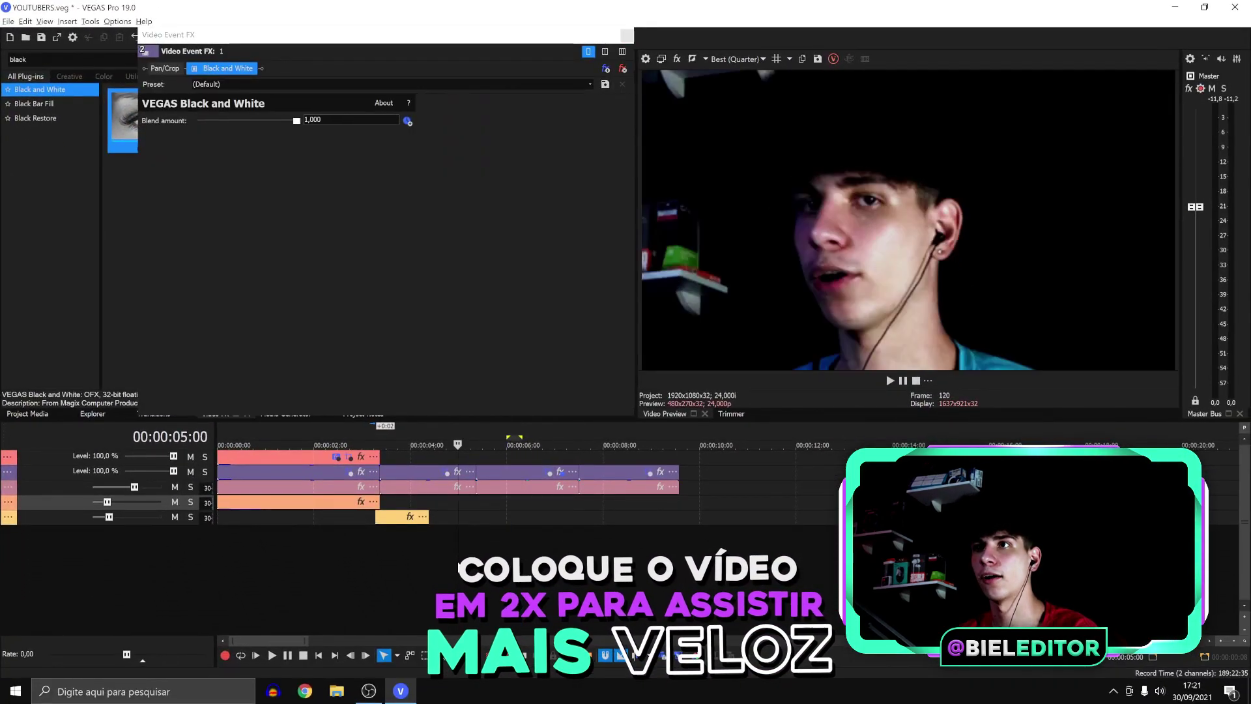
Play back the cut into the black-and-white segment and through its end, and close the effect settings.
{"action": "key", "text": "space"}
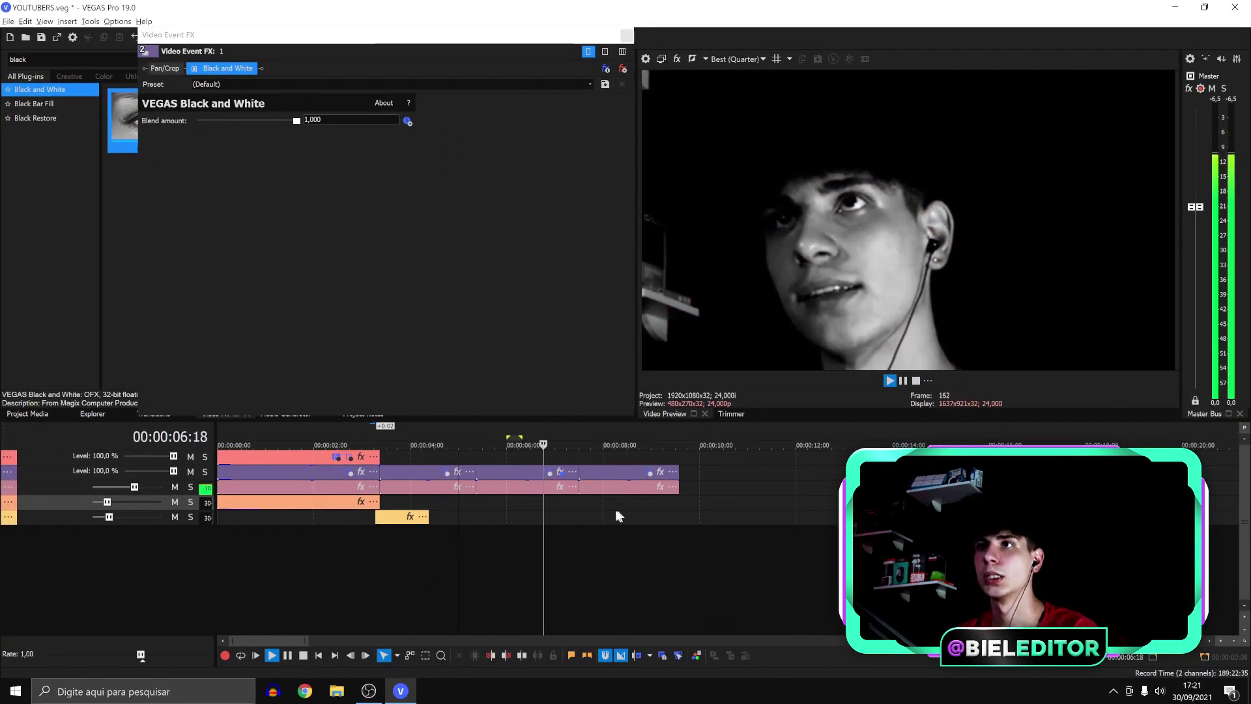
{"action": "key", "text": "Return"}
{"action": "left_click", "coordinate": [573, 511]}
{"action": "left_click", "coordinate": [575, 504]}
{"action": "left_click", "coordinate": [581, 501]}
{"action": "left_click", "coordinate": [626, 35]}
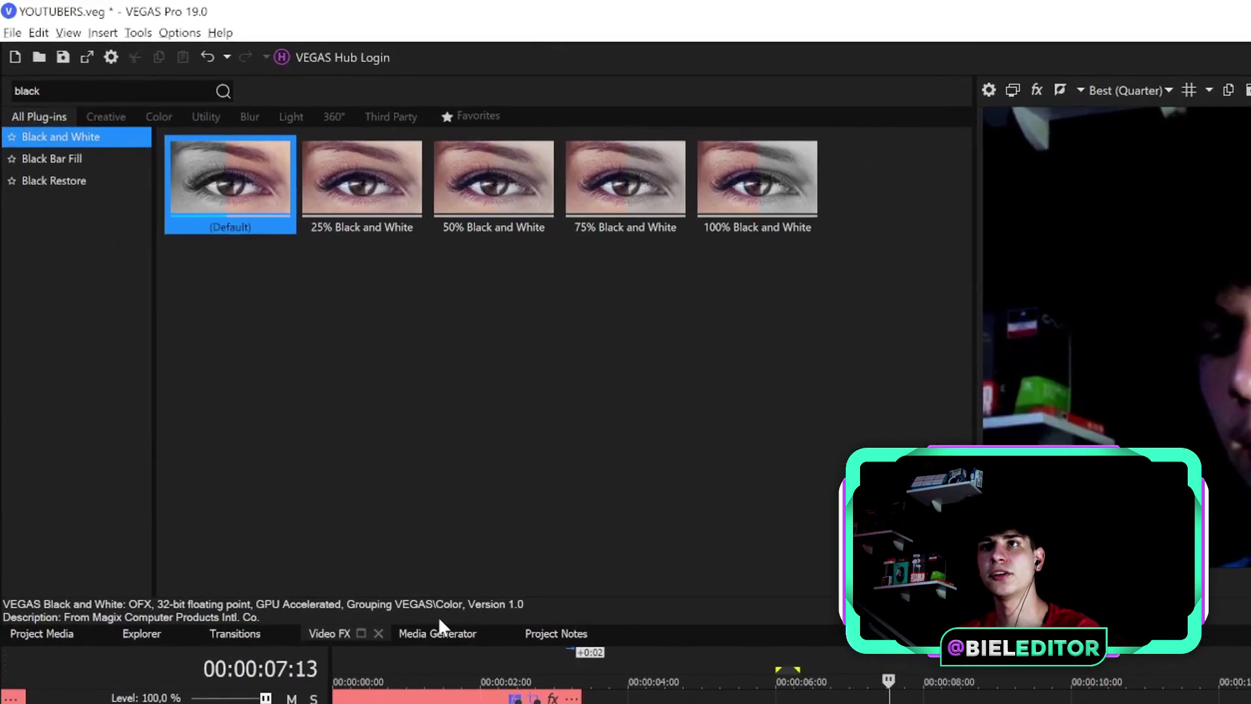
Add a white Solid Color clip on a new video track above the others, starting near the end of the black-and-white segment.
{"action": "left_click", "coordinate": [275, 414]}
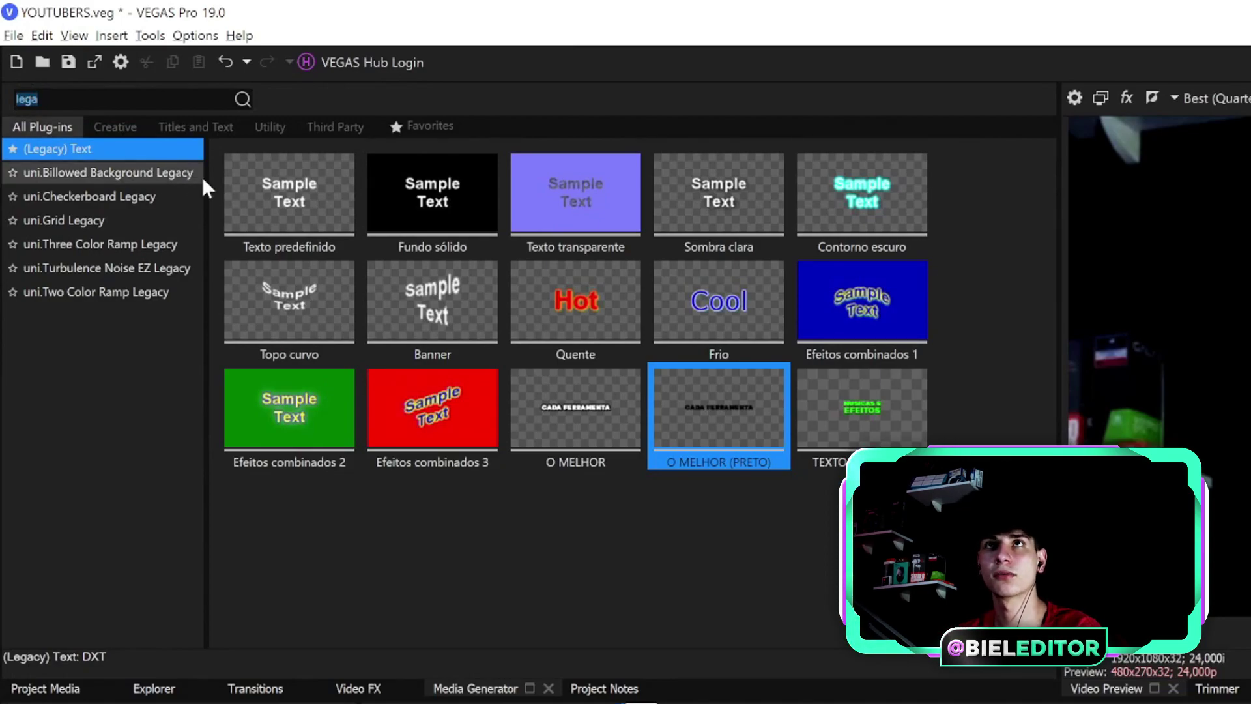
{"action": "type", "text": "solid"}
{"action": "left_click", "coordinate": [259, 225]}
{"action": "left_click_drag", "start_coordinate": [812, 582], "coordinate": [604, 470]}
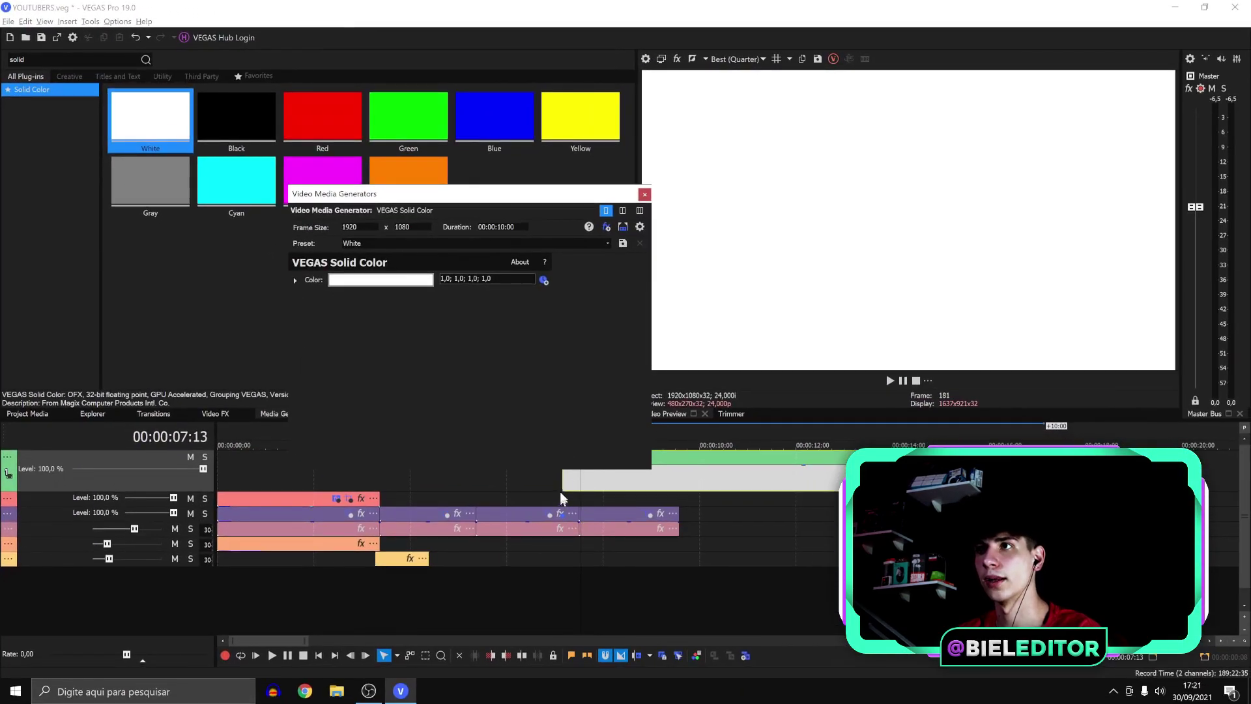
{"action": "left_click_drag", "start_coordinate": [515, 97], "coordinate": [515, 96]}
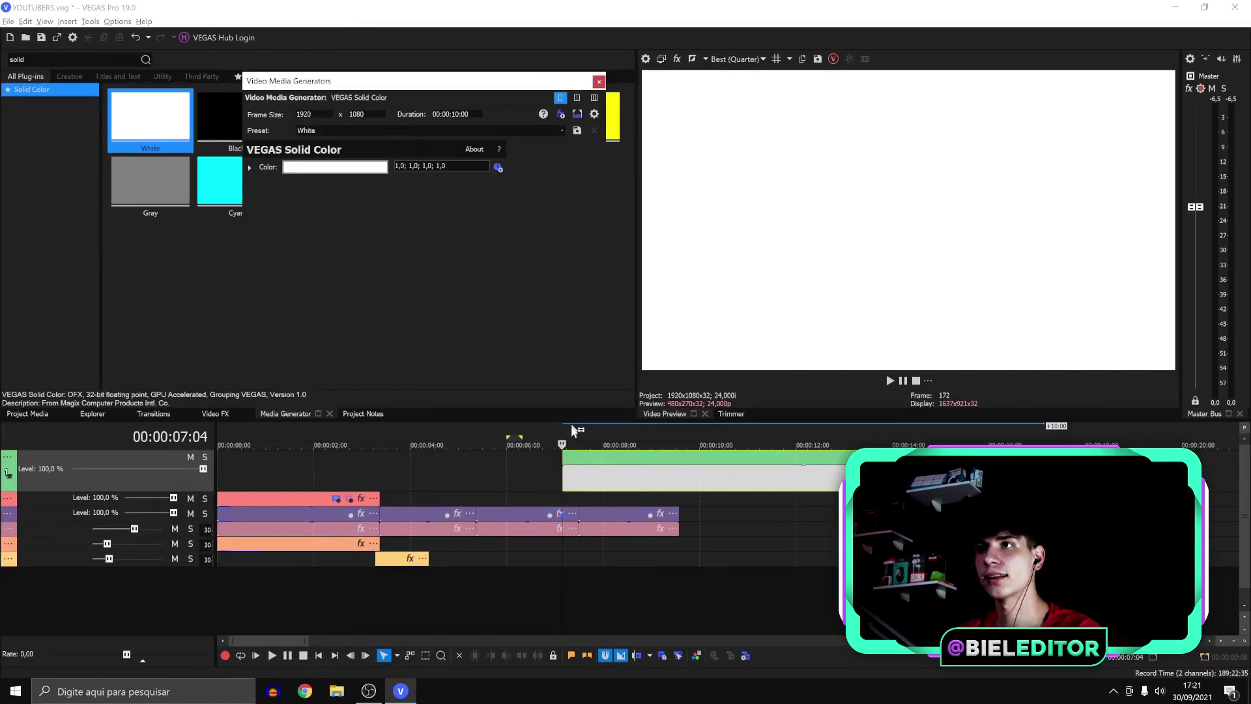
Trim the end of the white Solid Color clip so it lasts only about three frames.
{"action": "left_click", "coordinate": [559, 481]}
{"action": "scroll", "coordinate": [566, 485], "scroll_direction": "up", "scroll_amount": 5}
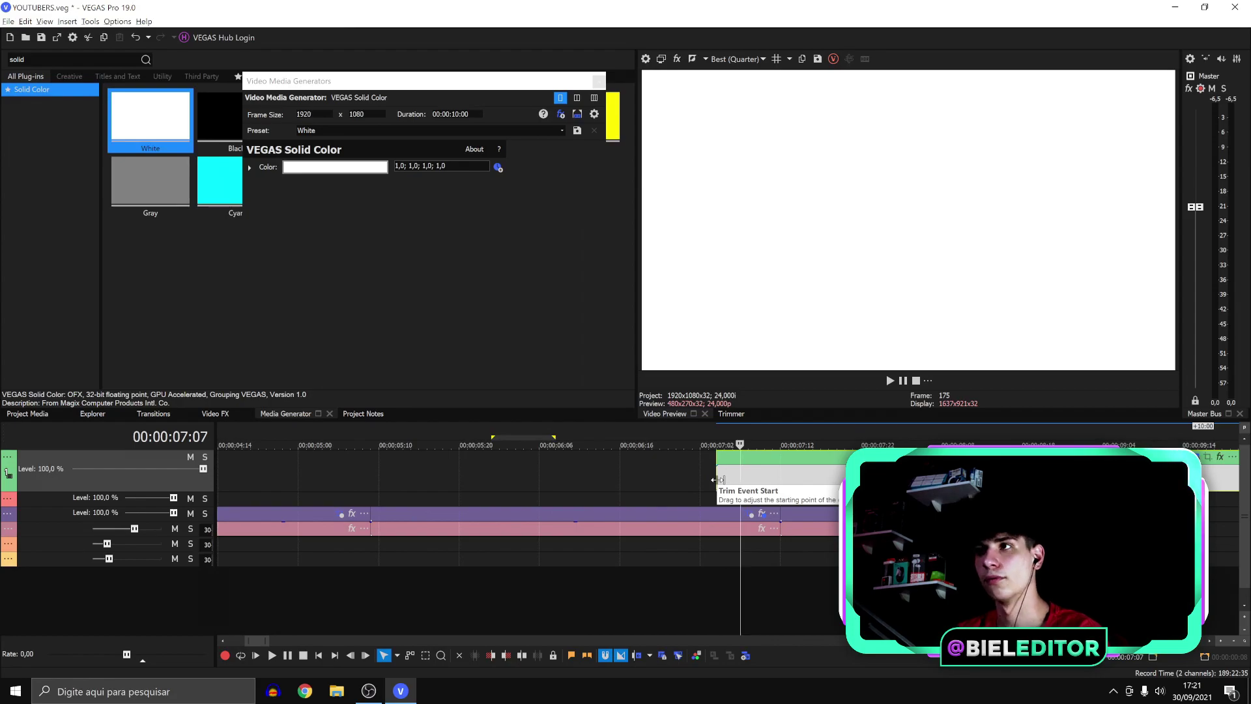
{"action": "left_click_drag", "start_coordinate": [718, 481], "coordinate": [726, 491]}
{"action": "scroll", "coordinate": [717, 486], "scroll_direction": "up", "scroll_amount": 3}
{"action": "left_click_drag", "start_coordinate": [653, 467], "coordinate": [818, 464]}
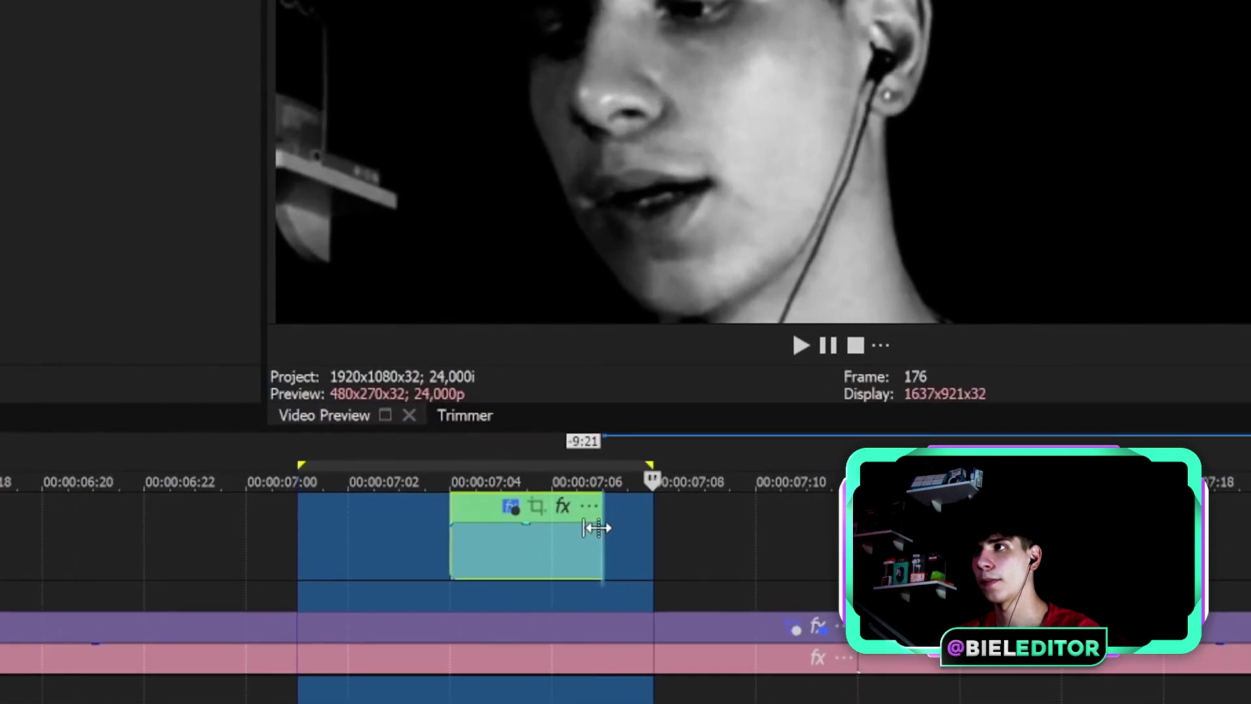
Give the white clip a fade-in and a fade-out that meet in its middle to form a flash.
{"action": "left_click_drag", "start_coordinate": [663, 508], "coordinate": [634, 500]}
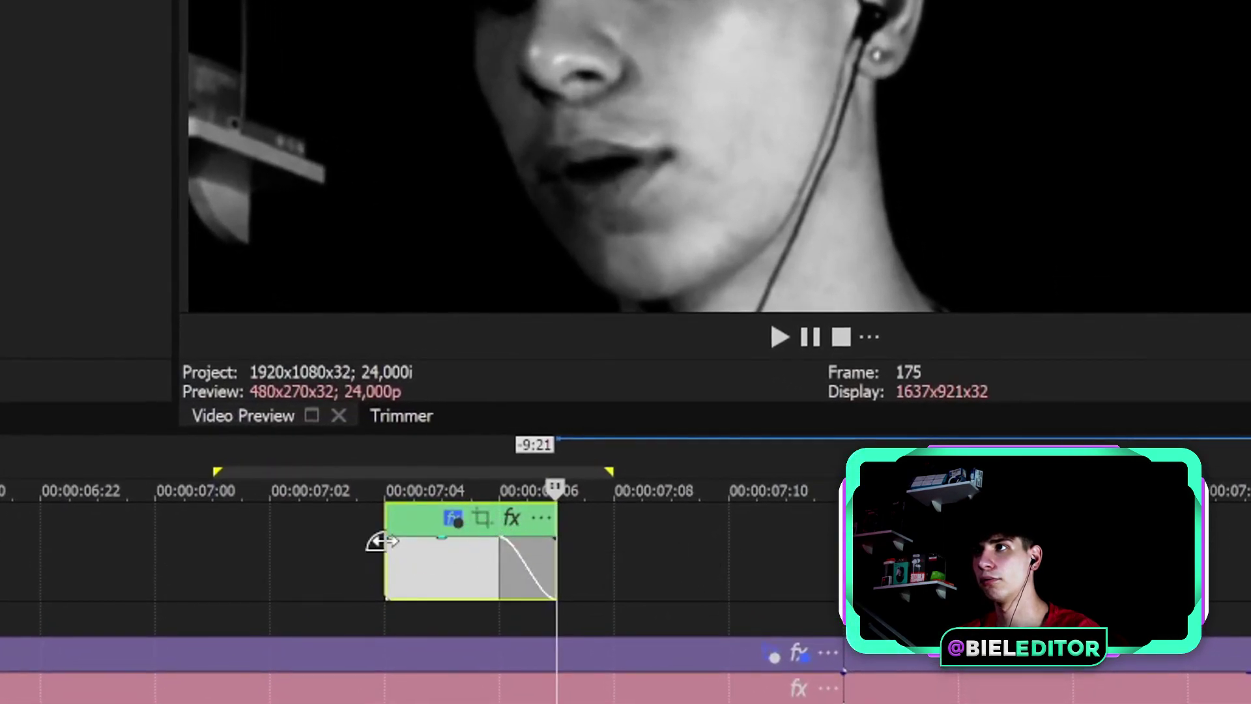
{"action": "double_click", "coordinate": [430, 581]}
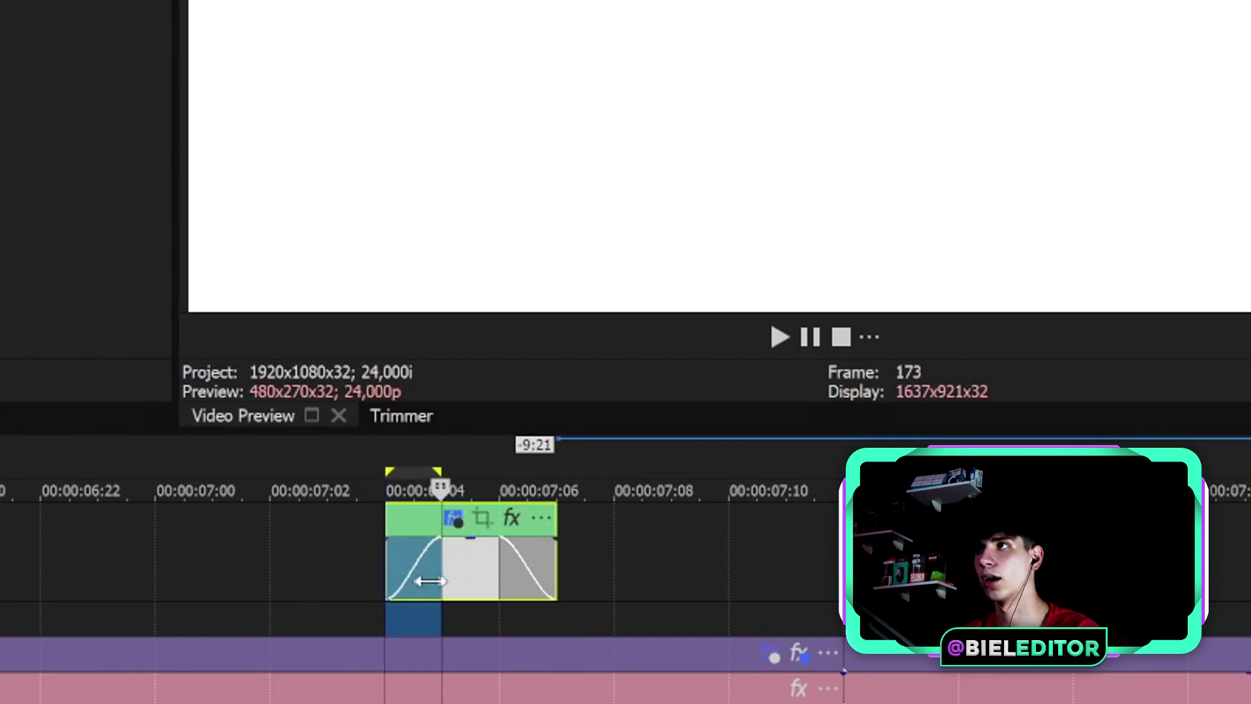
{"action": "left_click_drag", "start_coordinate": [511, 578], "coordinate": [518, 546]}
{"action": "left_click_drag", "start_coordinate": [442, 550], "coordinate": [489, 551]}
{"action": "left_click_drag", "start_coordinate": [218, 559], "coordinate": [460, 552]}
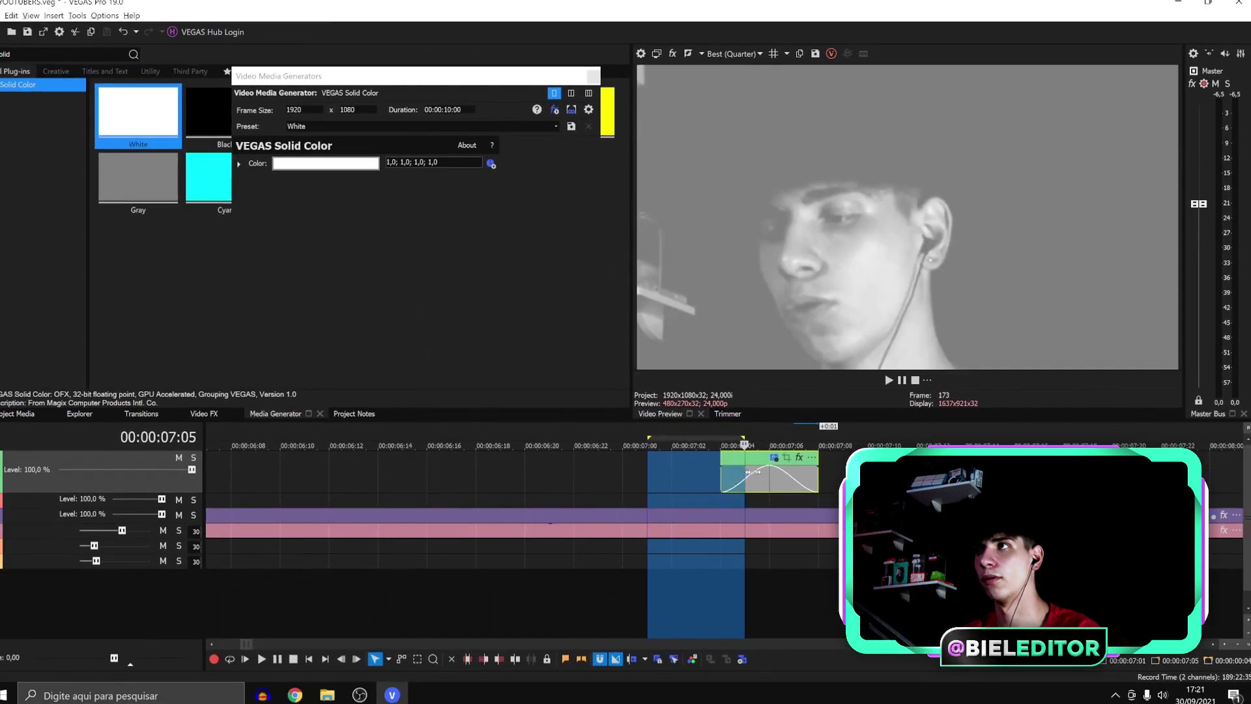
Move the white flash so it is centred on the cut at the end of the black-and-white segment.
{"action": "left_click_drag", "start_coordinate": [753, 472], "coordinate": [848, 471]}
{"action": "scroll", "coordinate": [833, 463], "scroll_direction": "down", "scroll_amount": 1}
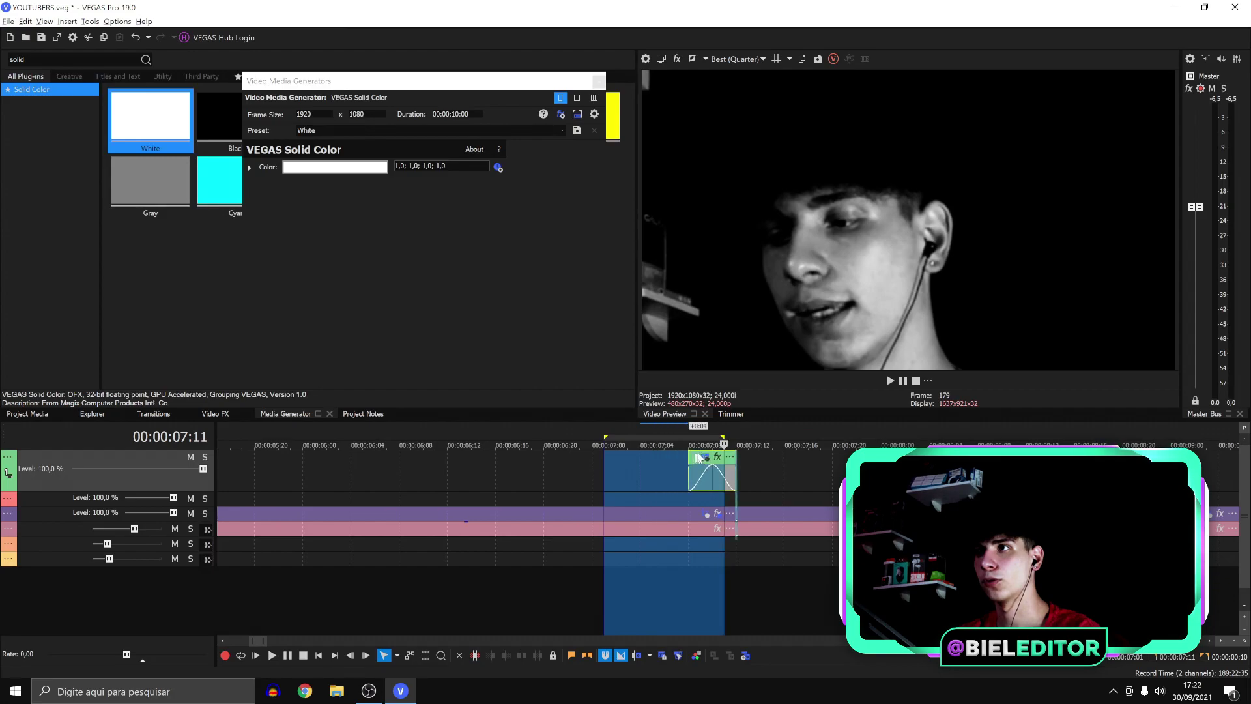
{"action": "left_click_drag", "start_coordinate": [696, 457], "coordinate": [717, 457]}
{"action": "left_click", "coordinate": [733, 499]}
{"action": "left_click_drag", "start_coordinate": [664, 494], "coordinate": [796, 488]}
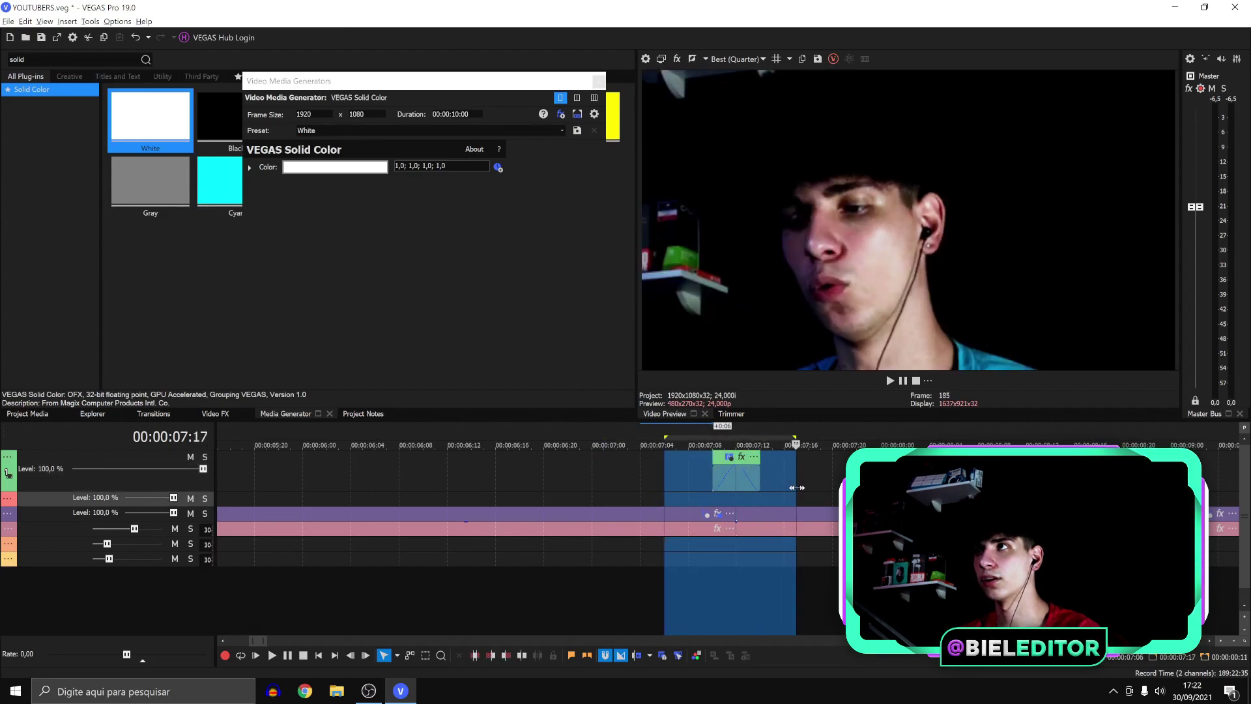
Place the Camera Shutter sound from Pack de Efeitos sonoros 2.0 on a new audio track at the start of the white flash.
{"action": "left_click", "coordinate": [90, 414]}
{"action": "left_click", "coordinate": [599, 83]}
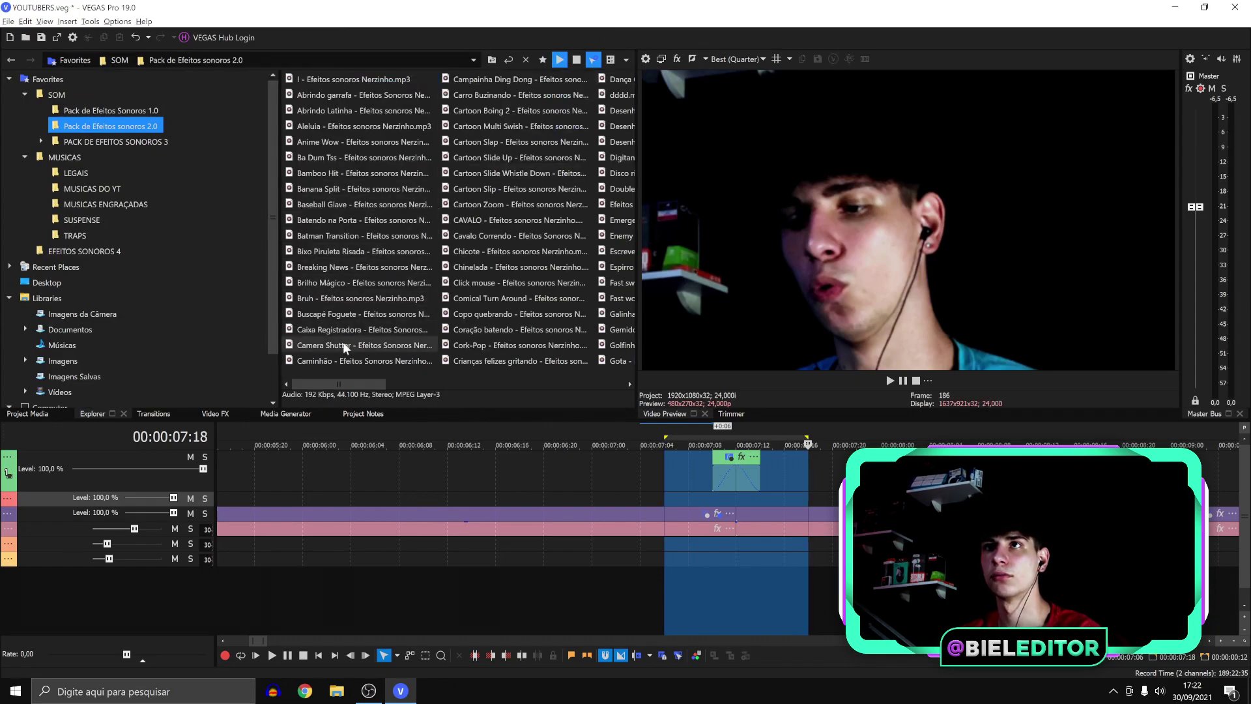
{"action": "left_click_drag", "start_coordinate": [343, 343], "coordinate": [712, 492]}
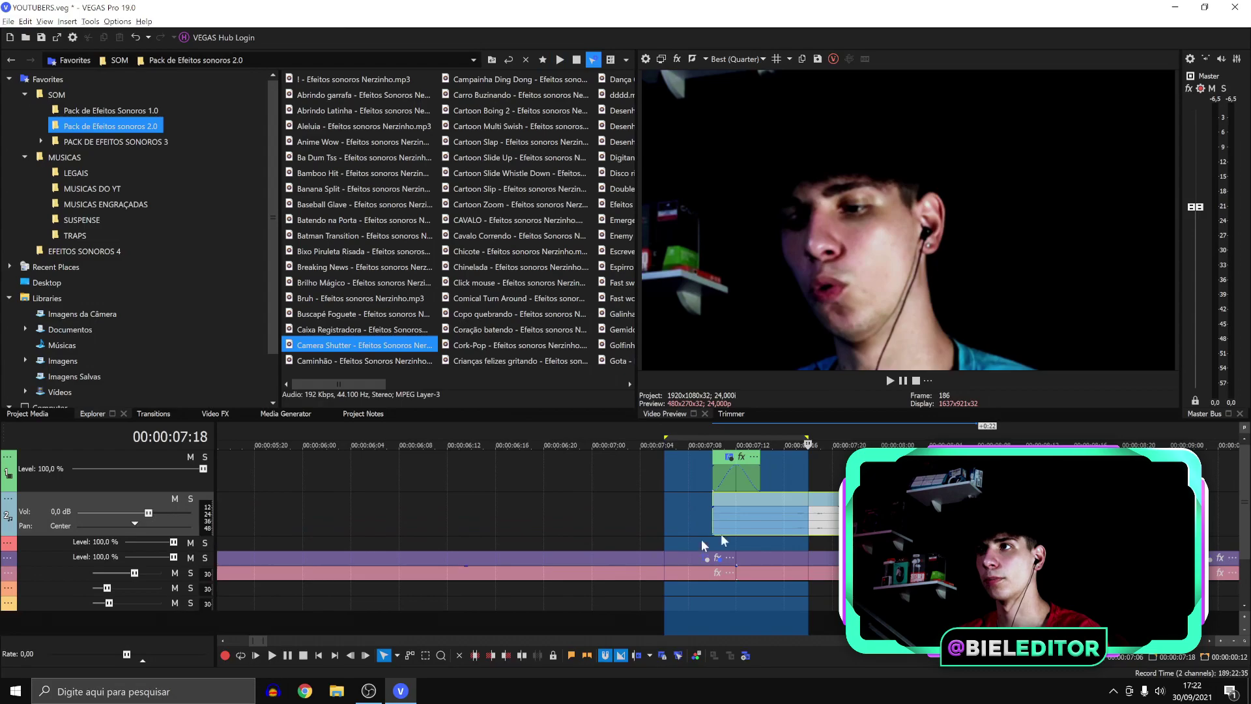
Trim the Camera Shutter sound to its short click, align it with the white flash, fade out its end and play it back.
{"action": "left_click", "coordinate": [891, 524]}
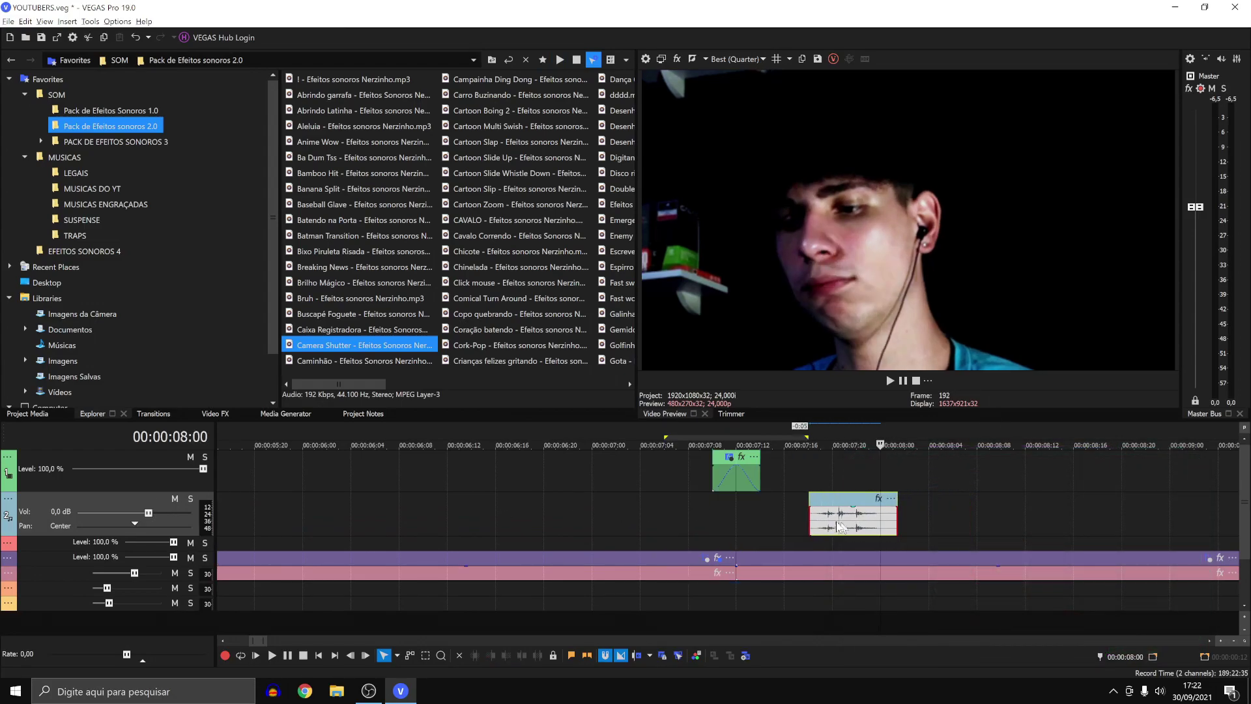
{"action": "left_click_drag", "start_coordinate": [802, 506], "coordinate": [772, 509]}
{"action": "scroll", "coordinate": [772, 510], "scroll_direction": "down", "scroll_amount": 2}
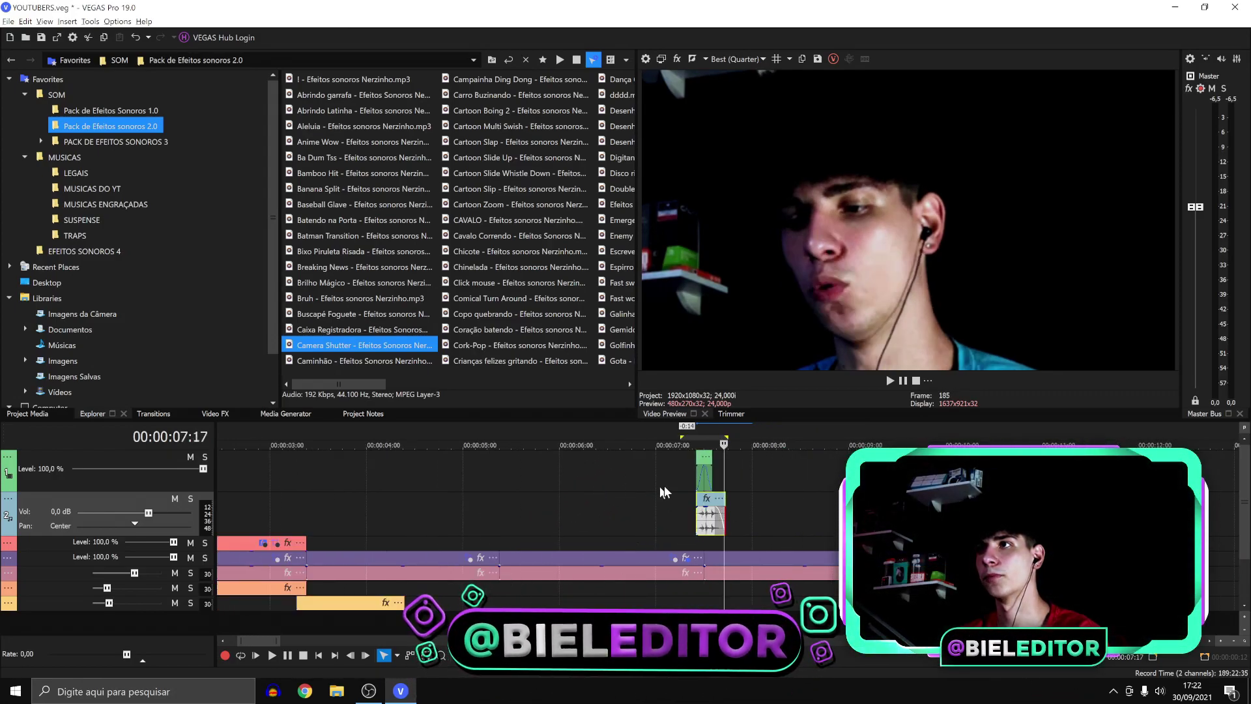
{"action": "key", "text": "space"}
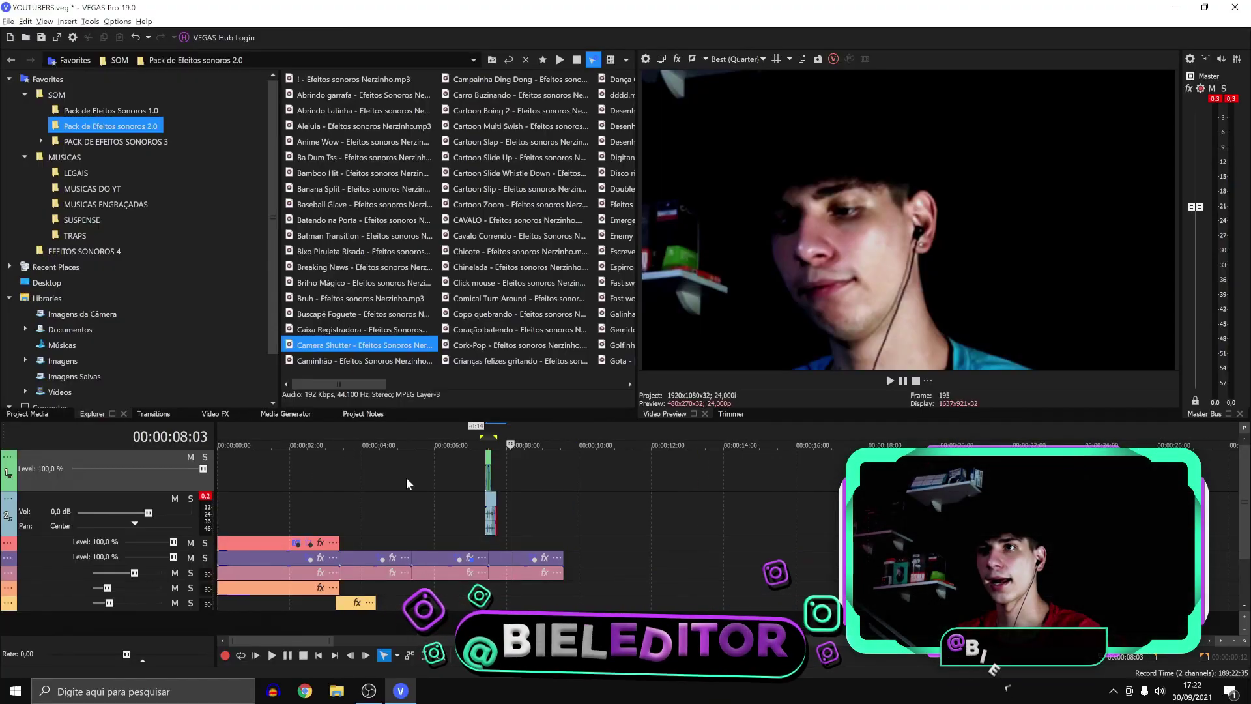
In Event Pan/Crop for the segment starting at 00:00:03:09, add a keyframe at 00:00:00:11 with crop centre X 947,7 and Y 402,8.
{"action": "mouse_move", "coordinate": [354, 479]}
{"action": "left_mouse_down"}
{"action": "mouse_move", "coordinate": [440, 479]}
{"action": "mouse_move", "coordinate": [365, 486]}
{"action": "left_mouse_up"}
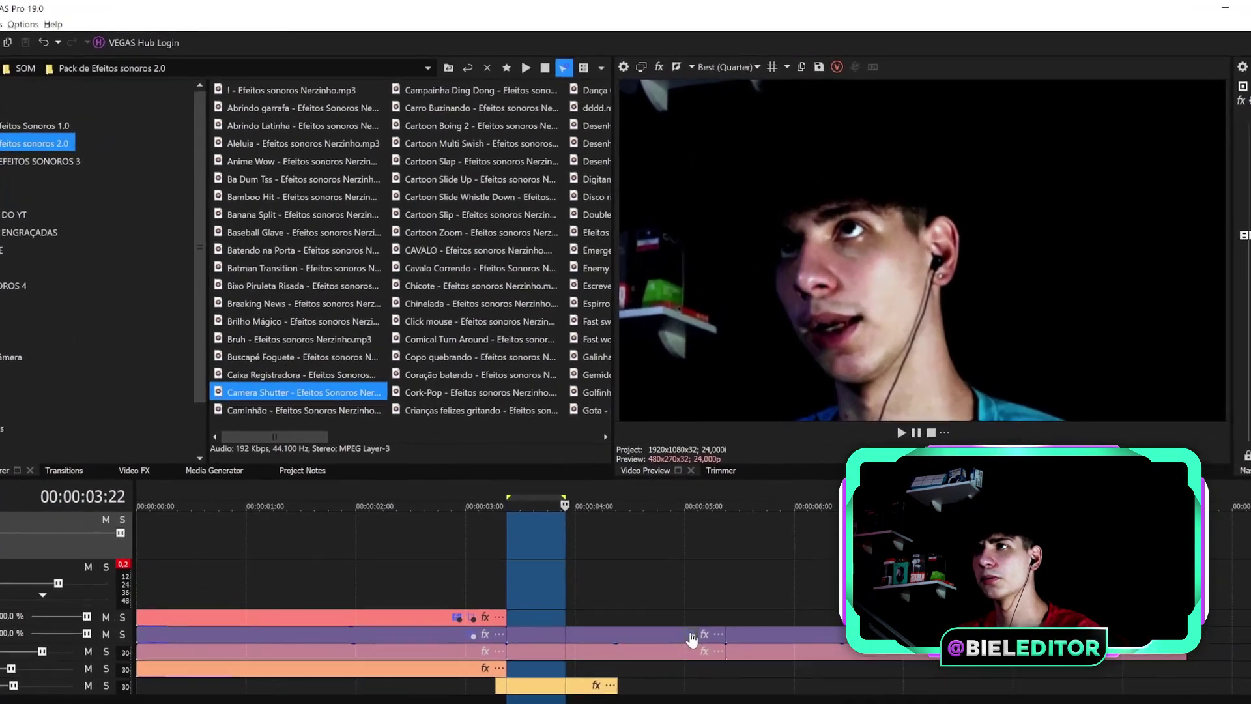
{"action": "left_click", "coordinate": [704, 560]}
{"action": "left_click_drag", "start_coordinate": [217, 427], "coordinate": [49, 437]}
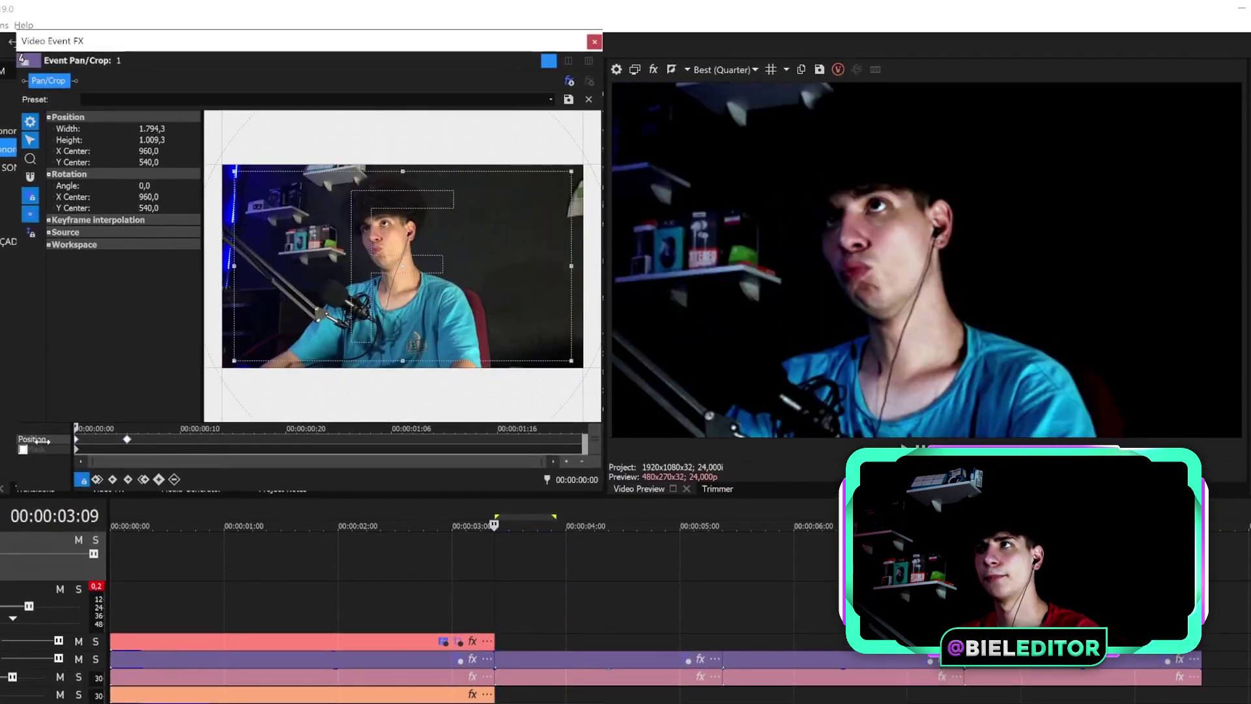
{"action": "left_click", "coordinate": [127, 441]}
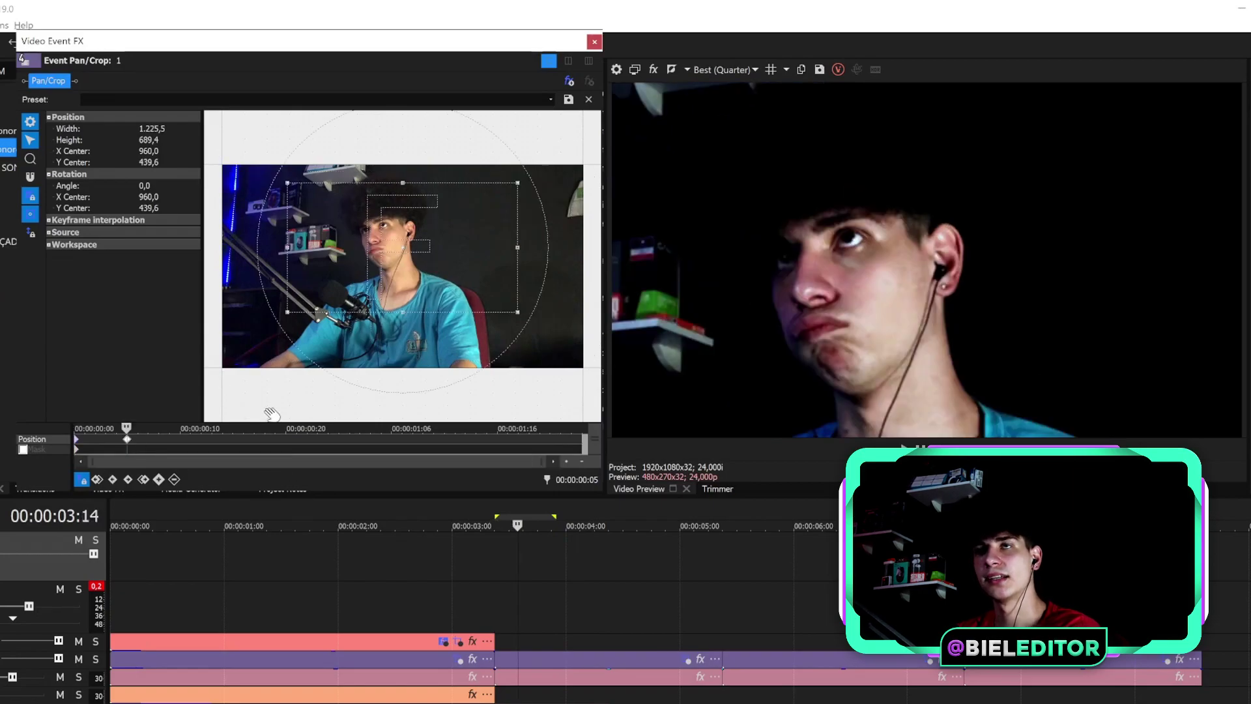
{"action": "key", "text": "Right"}
{"action": "key", "text": "Right"}
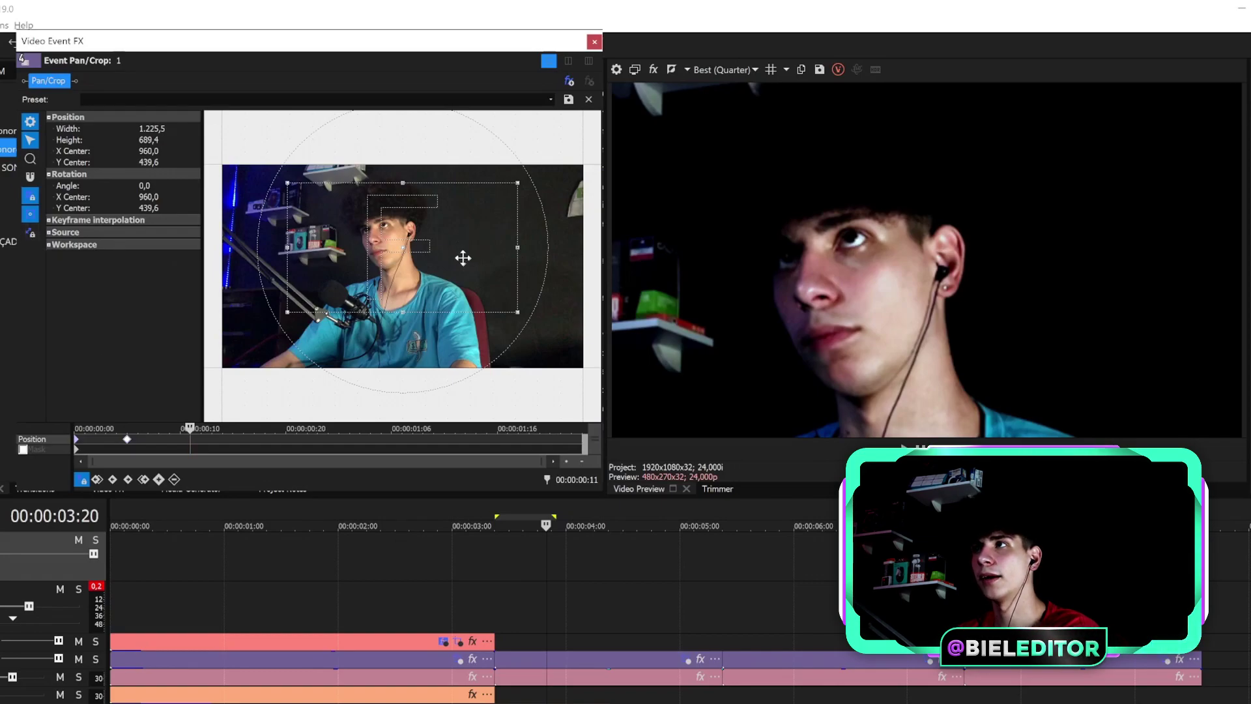
{"action": "left_click_drag", "start_coordinate": [463, 258], "coordinate": [461, 251]}
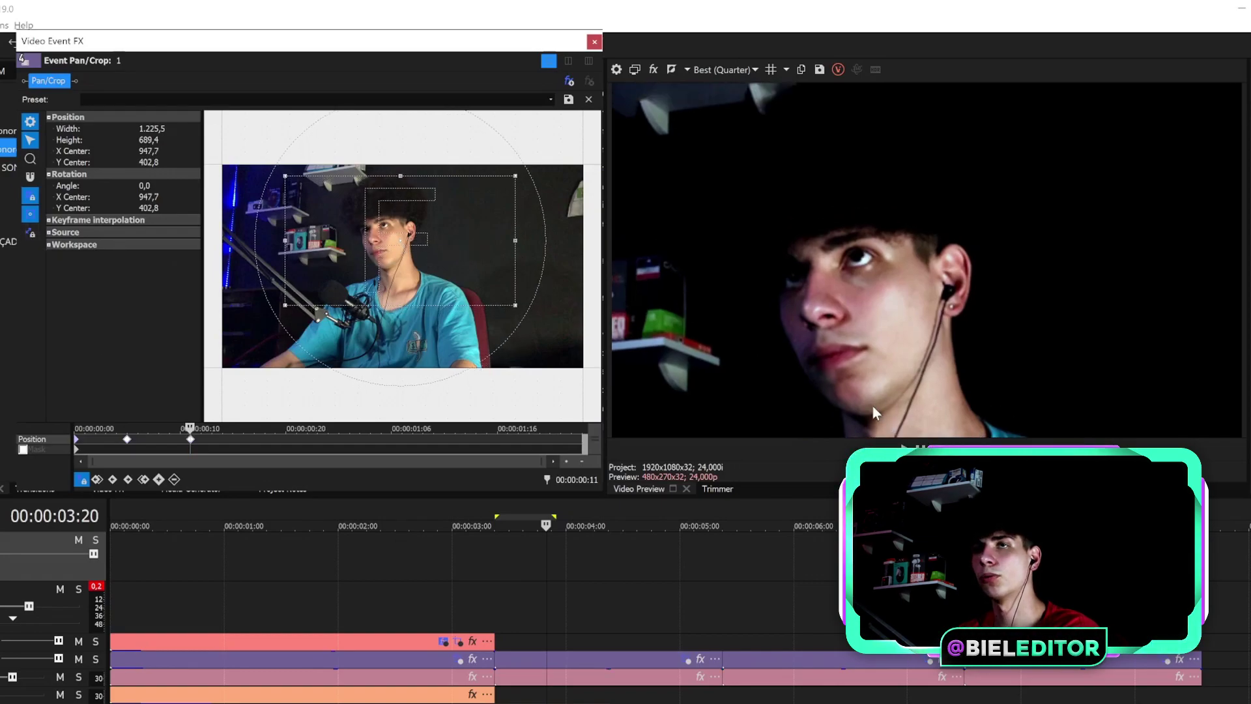
Add a Pan/Crop keyframe at 00:00:00:19 with the crop centred at X 941,6 and Y 384,3.
{"action": "key", "text": "Right"}
{"action": "key", "text": "Right"}
{"action": "key", "text": "Right"}
{"action": "key", "text": "Right"}
{"action": "key", "text": "Right"}
{"action": "key", "text": "Right"}
{"action": "left_click_drag", "start_coordinate": [486, 276], "coordinate": [484, 272]}
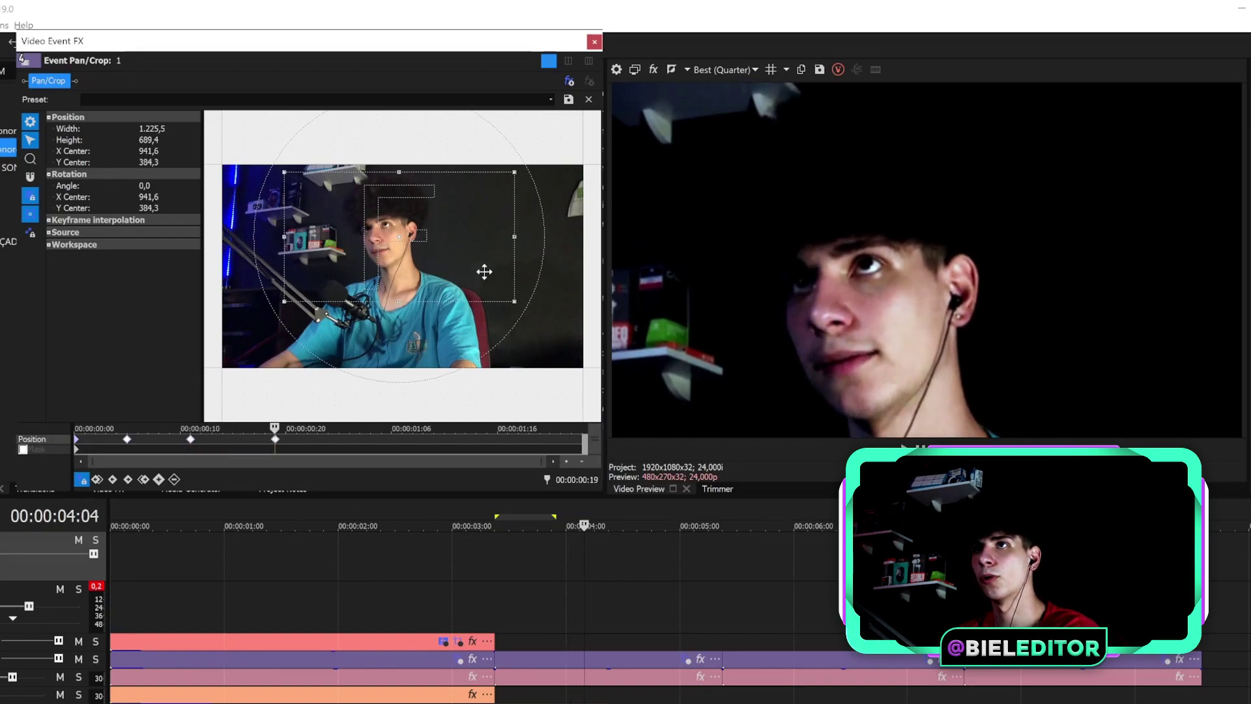
Add drift keyframes from 00:00:01:00 with centre Y 370,0, followed by X 947,7 and Y 398,7, and shift the crop again at 00:00:01:10.
{"action": "key", "text": "space"}
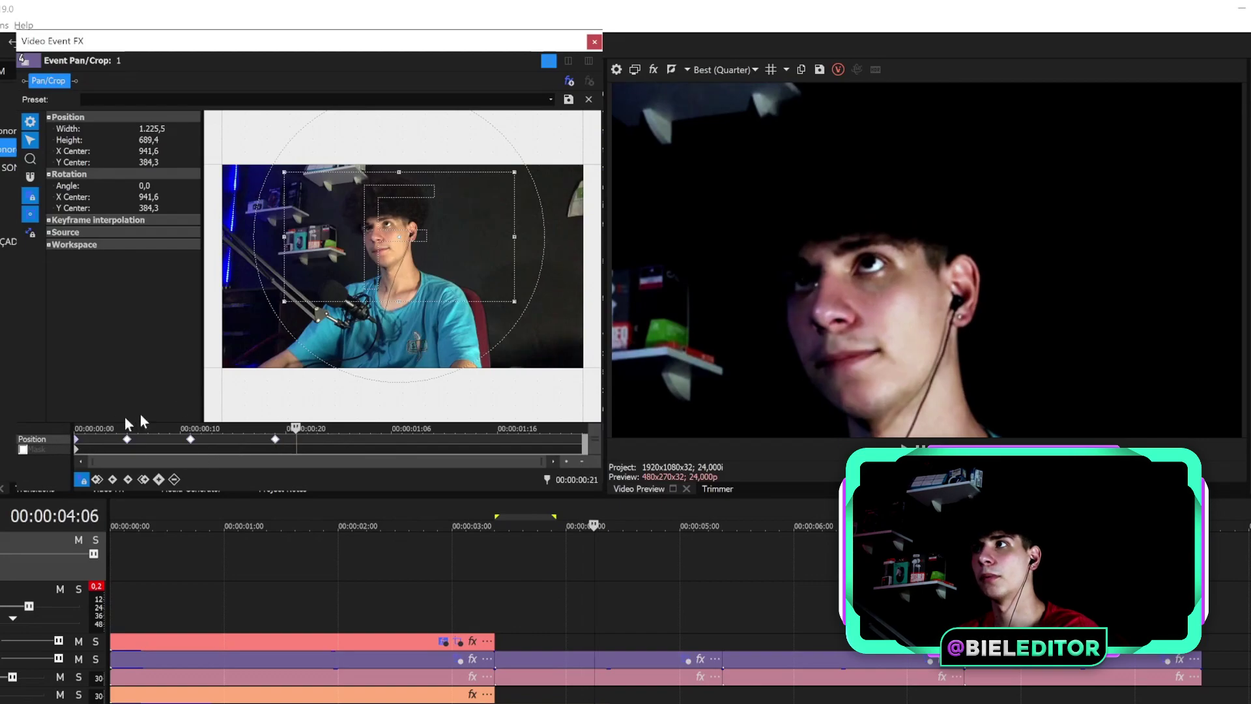
{"action": "left_click_drag", "start_coordinate": [439, 293], "coordinate": [439, 290]}
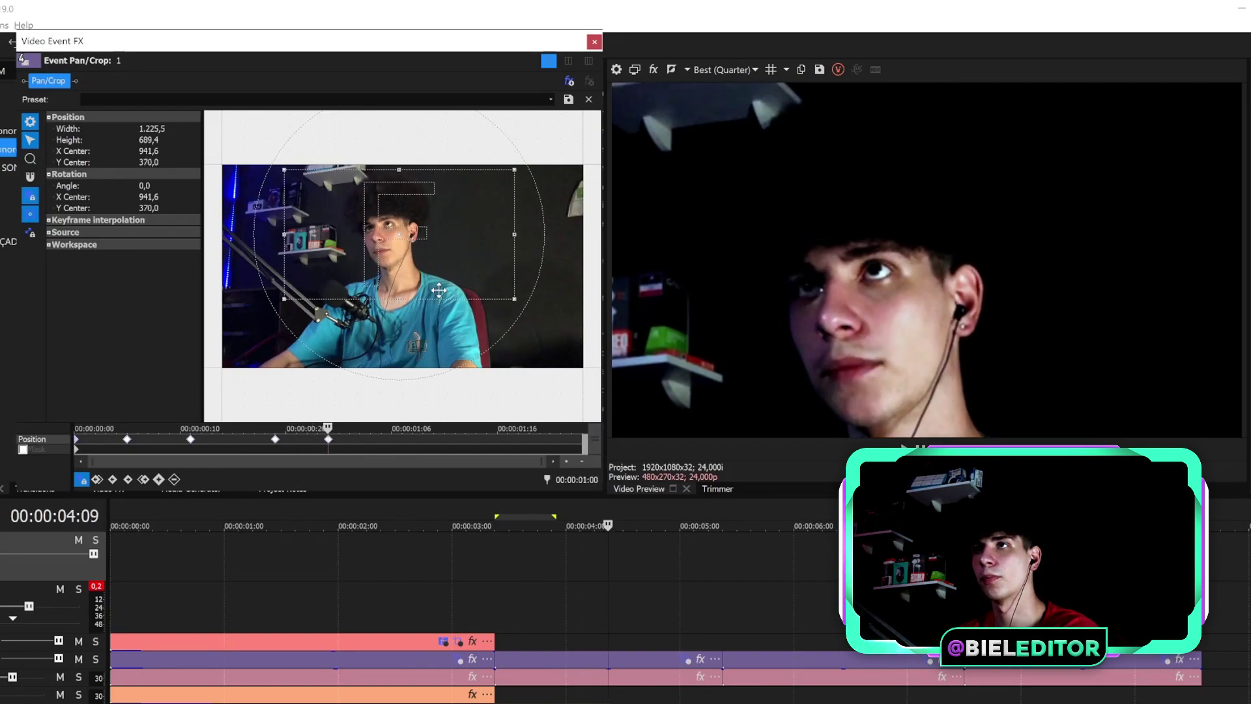
{"action": "left_click_drag", "start_coordinate": [412, 294], "coordinate": [414, 299]}
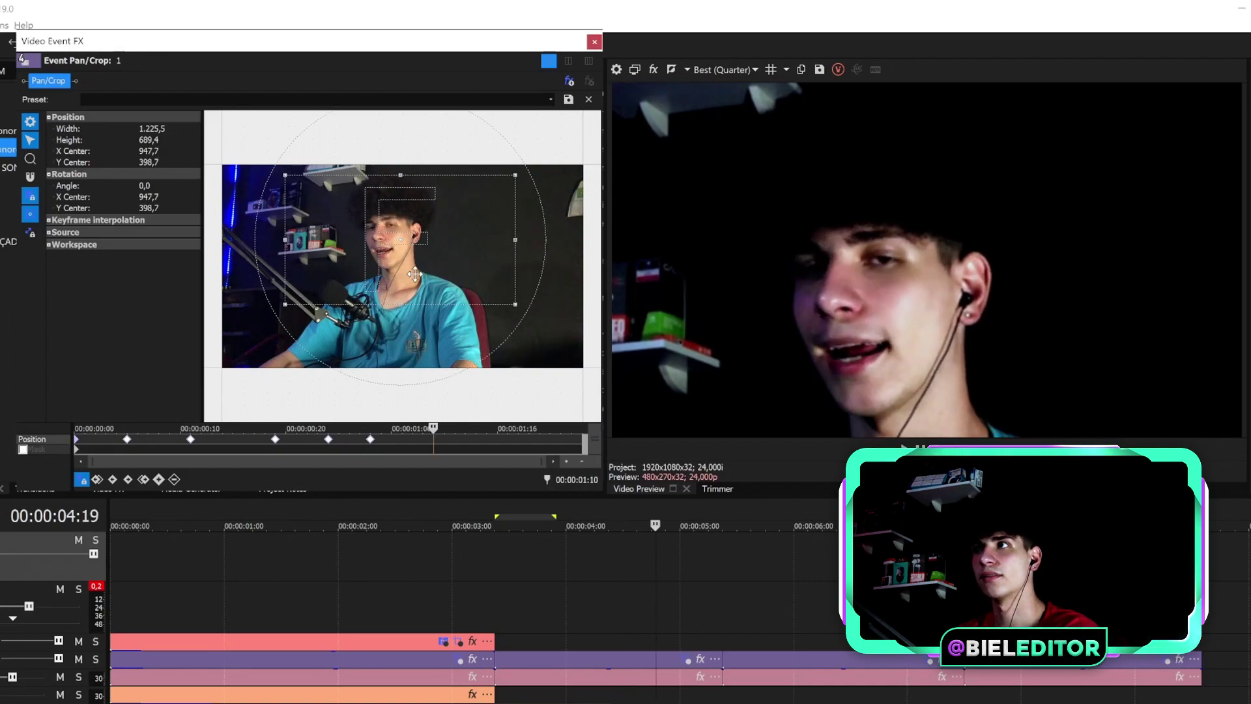
{"action": "left_click_drag", "start_coordinate": [415, 274], "coordinate": [410, 274]}
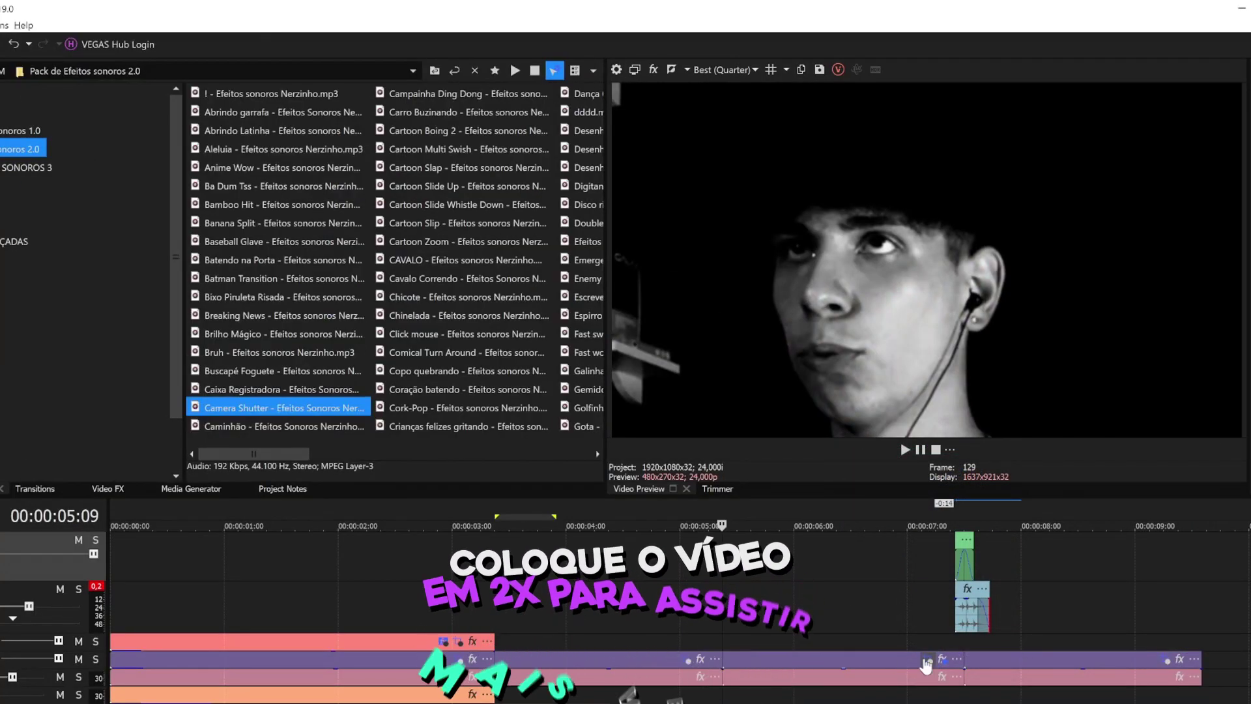
Keyframe small crop shifts across the whole black-and-white segment in Event Pan/Crop for a handheld camera drift.
{"action": "left_click", "coordinate": [927, 660]}
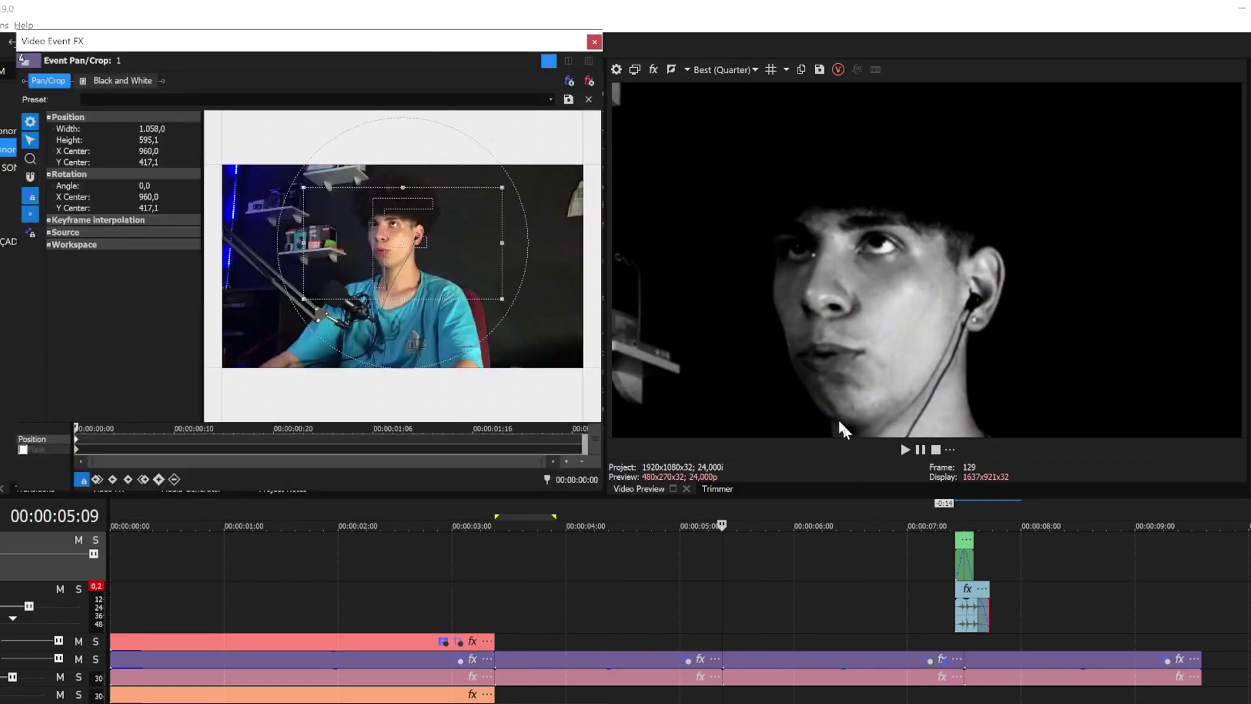
{"action": "left_click", "coordinate": [114, 431]}
{"action": "left_click", "coordinate": [155, 431]}
{"action": "left_click", "coordinate": [204, 431]}
{"action": "left_click", "coordinate": [244, 432]}
{"action": "left_click", "coordinate": [285, 432]}
{"action": "left_click", "coordinate": [314, 432]}
{"action": "left_click", "coordinate": [484, 431]}
{"action": "left_click_drag", "start_coordinate": [407, 246], "coordinate": [410, 252]}
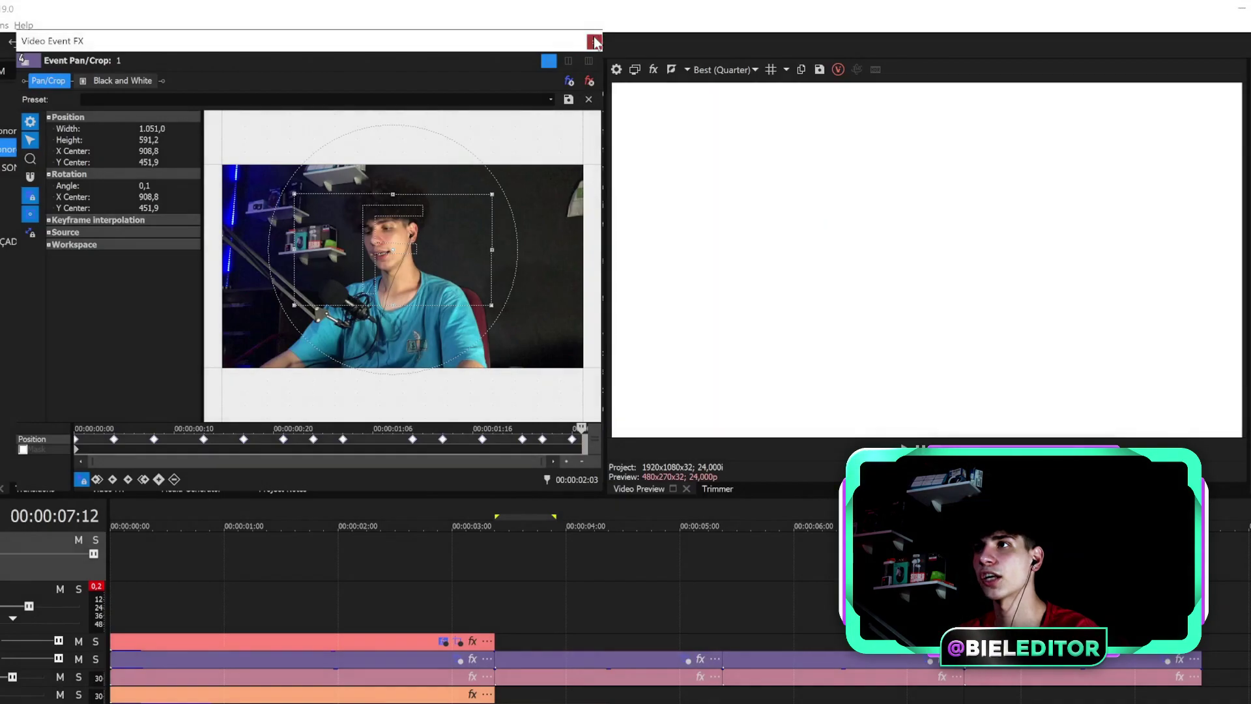
{"action": "left_click", "coordinate": [595, 43]}
Play back the edited sequence from the start and the reference clip to compare them.
{"action": "scroll", "coordinate": [459, 538], "scroll_direction": "down", "scroll_amount": 6}
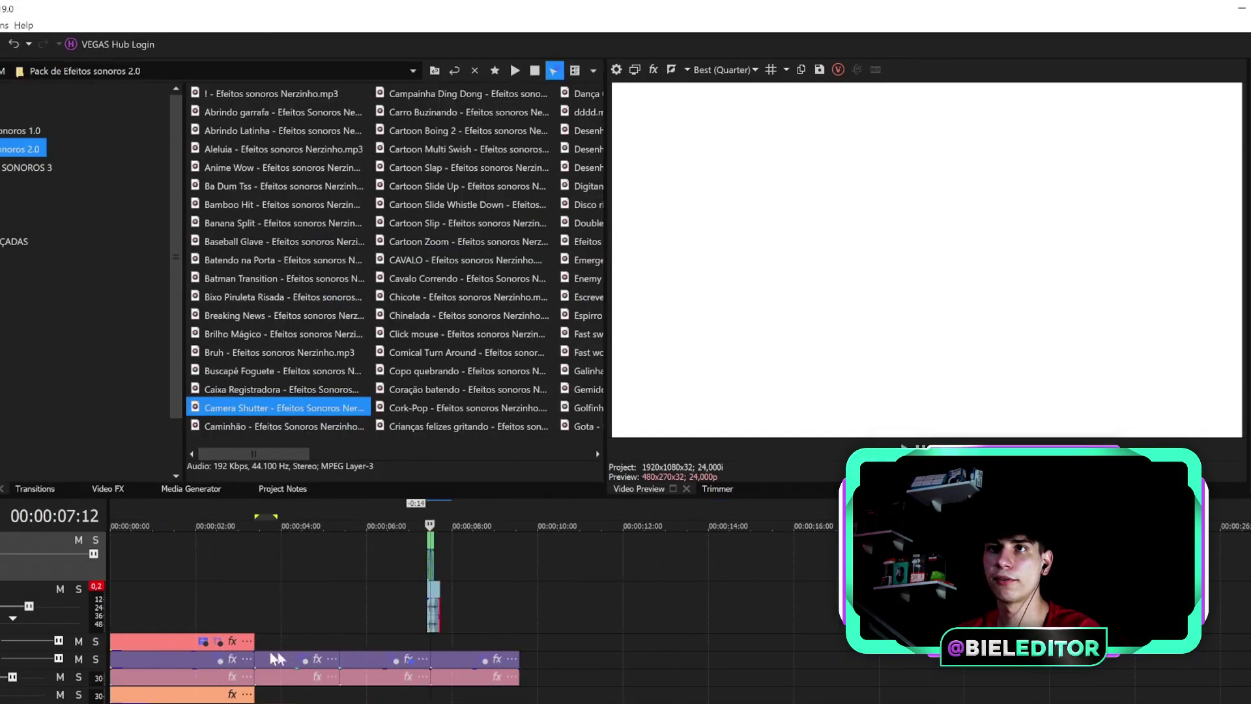
{"action": "left_click", "coordinate": [112, 612]}
{"action": "key", "text": "space"}
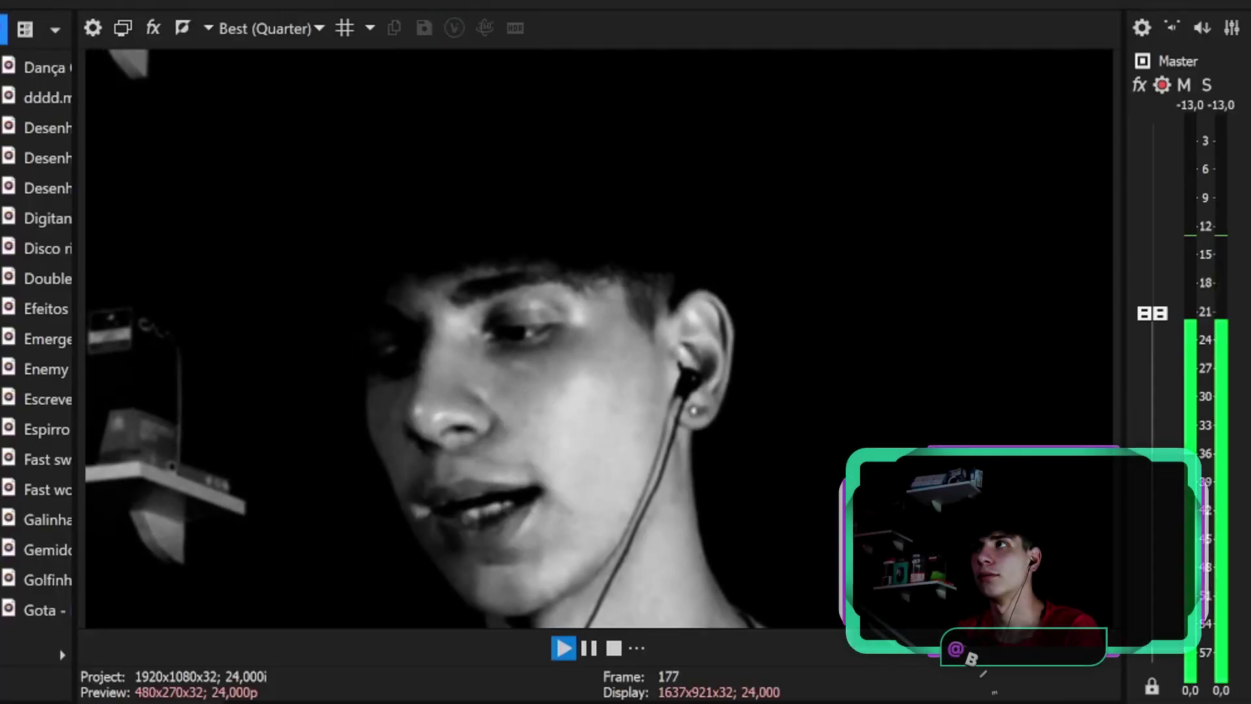
{"action": "key", "text": "space"}
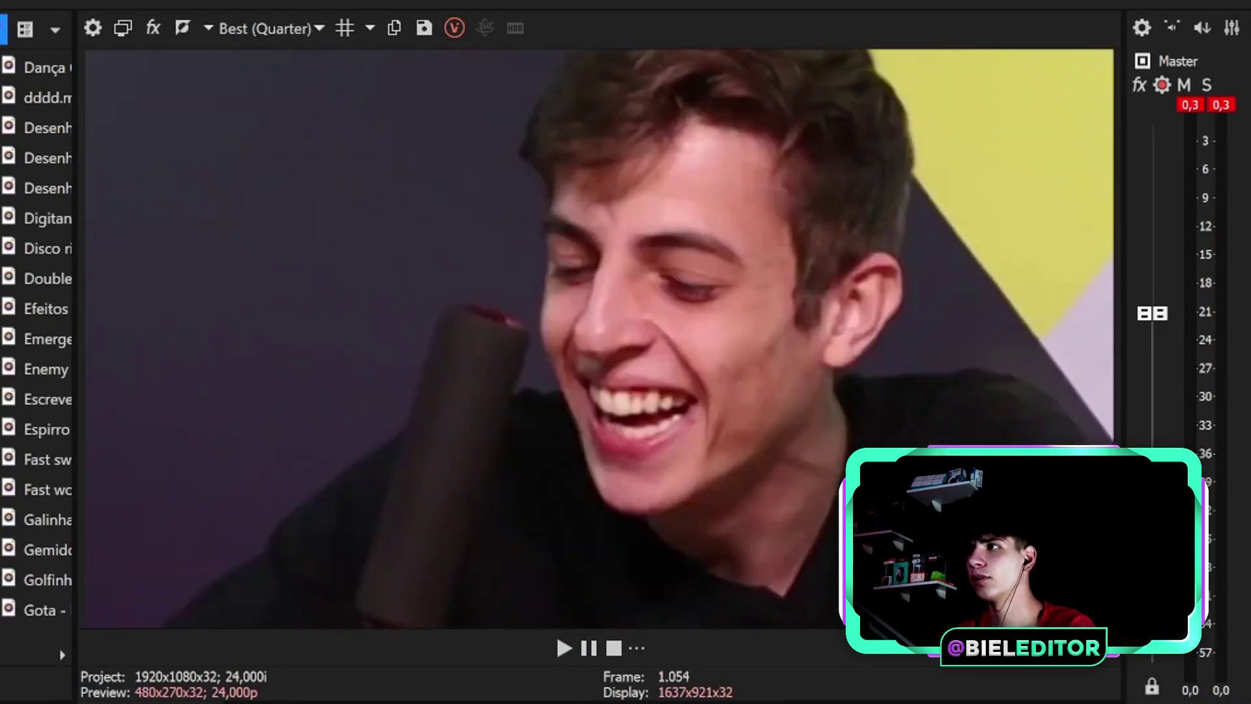
Play the reference clip and step frame by frame through its laughing close-up shots.
{"action": "key", "text": "space"}
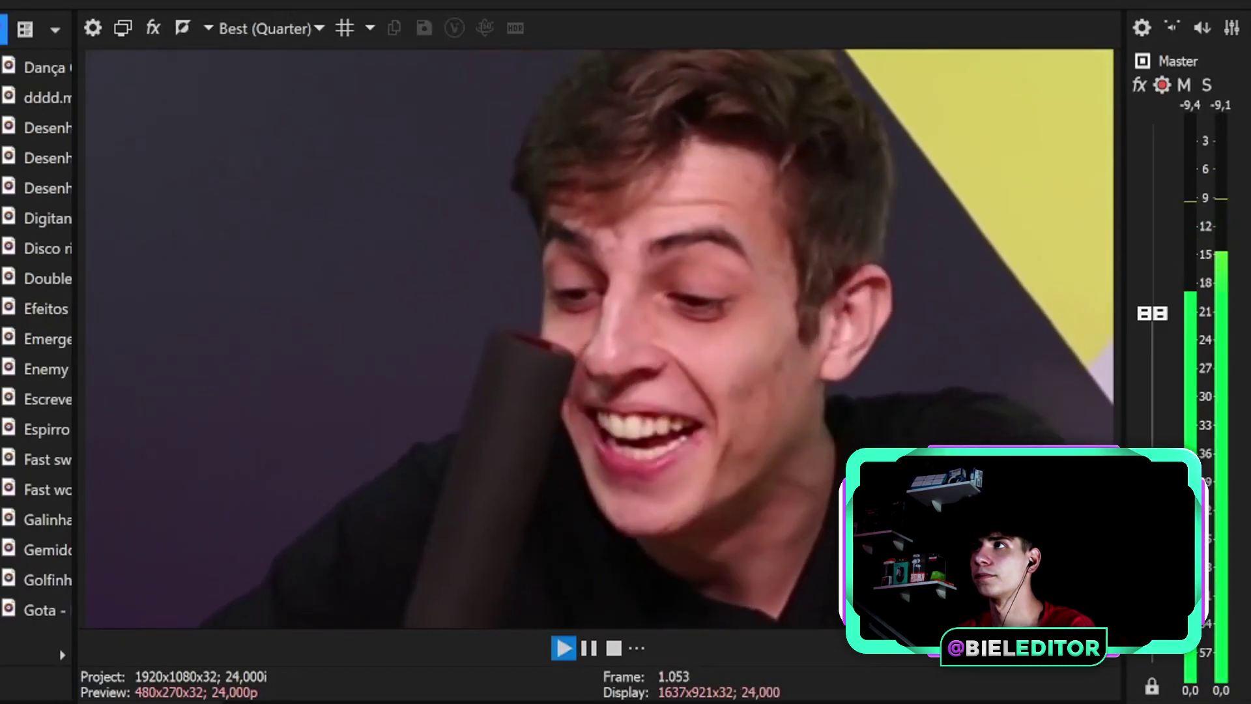
{"action": "key", "text": "space"}
{"action": "key", "text": "Right"}
{"action": "key", "text": "Right"}
{"action": "key", "text": "Right"}
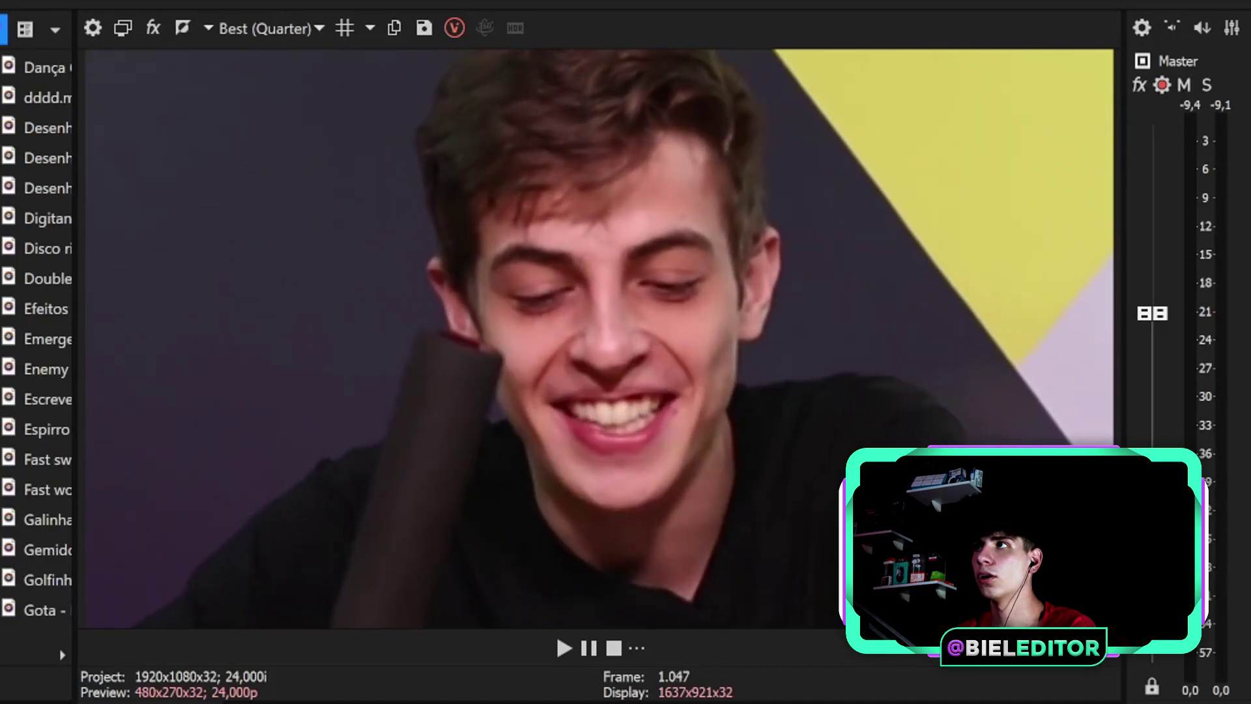
{"action": "key", "text": "Left"}
{"action": "key", "text": "Left"}
{"action": "key", "text": "Left"}
{"action": "key", "text": "Left"}
{"action": "key", "text": "space"}
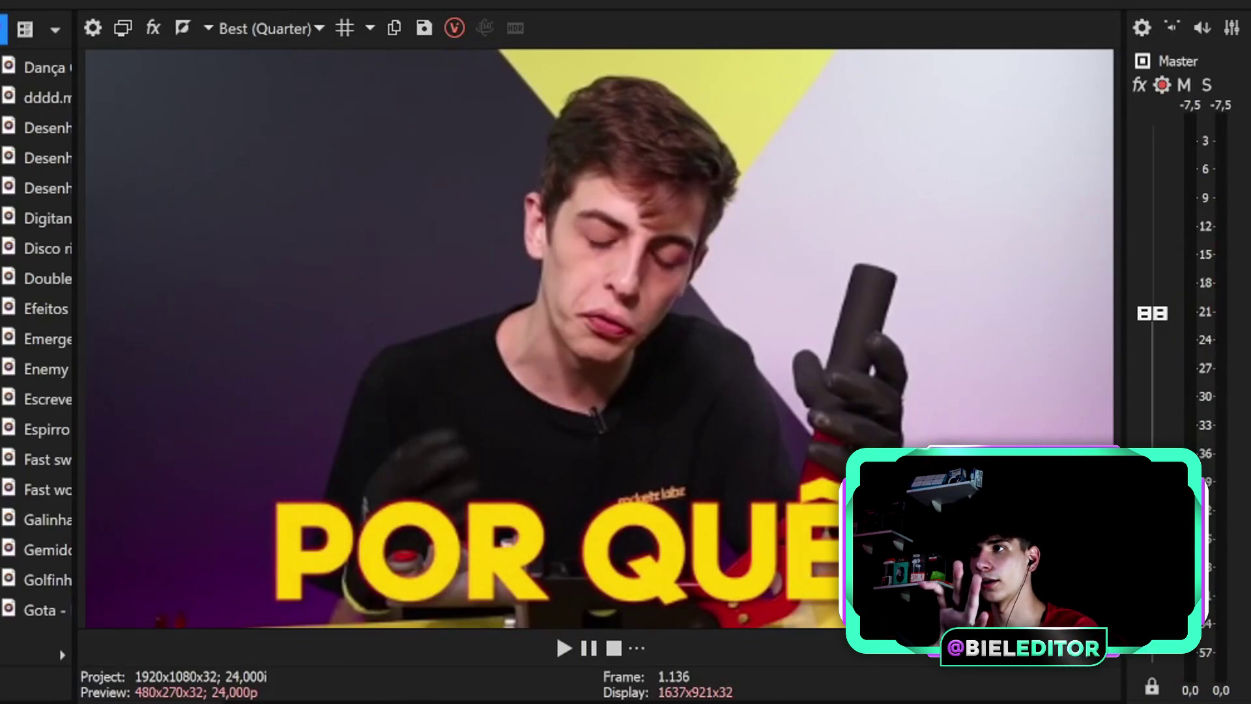
Examine the reference's yellow "POR QUÊ?" title frame by frame as it appears on screen.
{"action": "key", "text": "space"}
{"action": "key", "text": "space"}
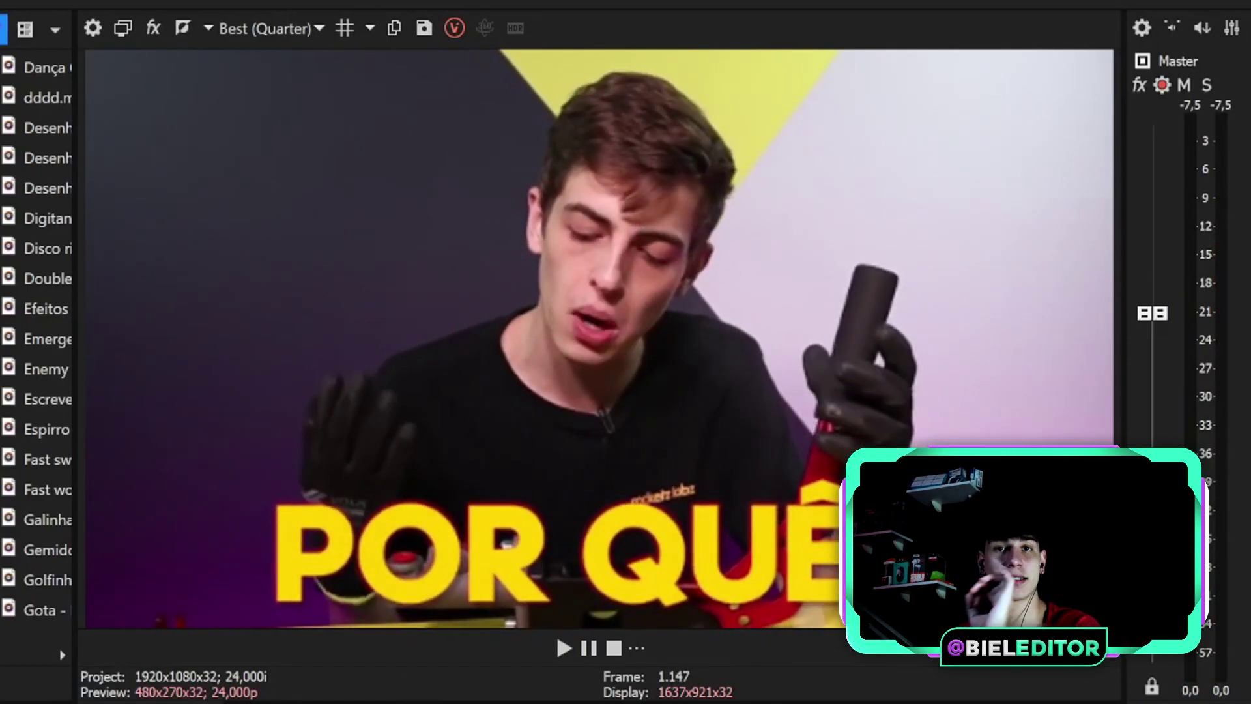
{"action": "key", "text": "Left"}
{"action": "key", "text": "Left"}
{"action": "key", "text": "Left"}
{"action": "key", "text": "Left"}
{"action": "key", "text": "Left"}
{"action": "key", "text": "Left"}
{"action": "key", "text": "Left"}
{"action": "key", "text": "Left"}
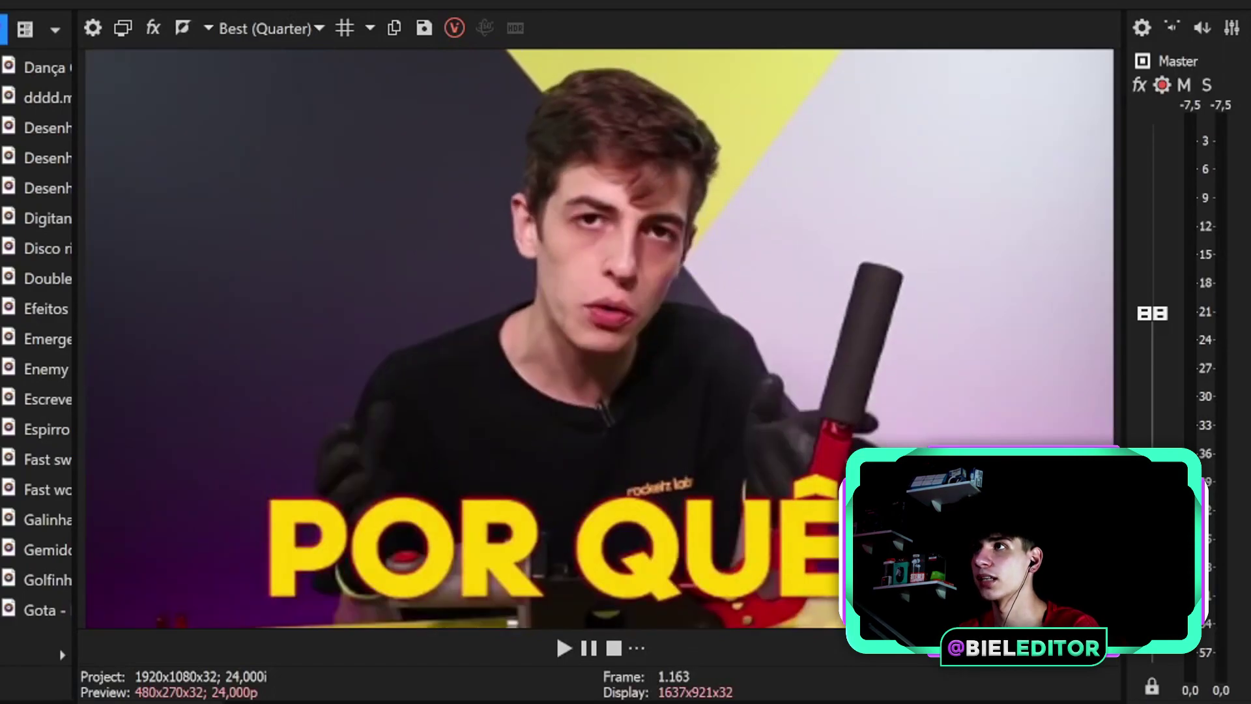
{"action": "key", "text": "l"}
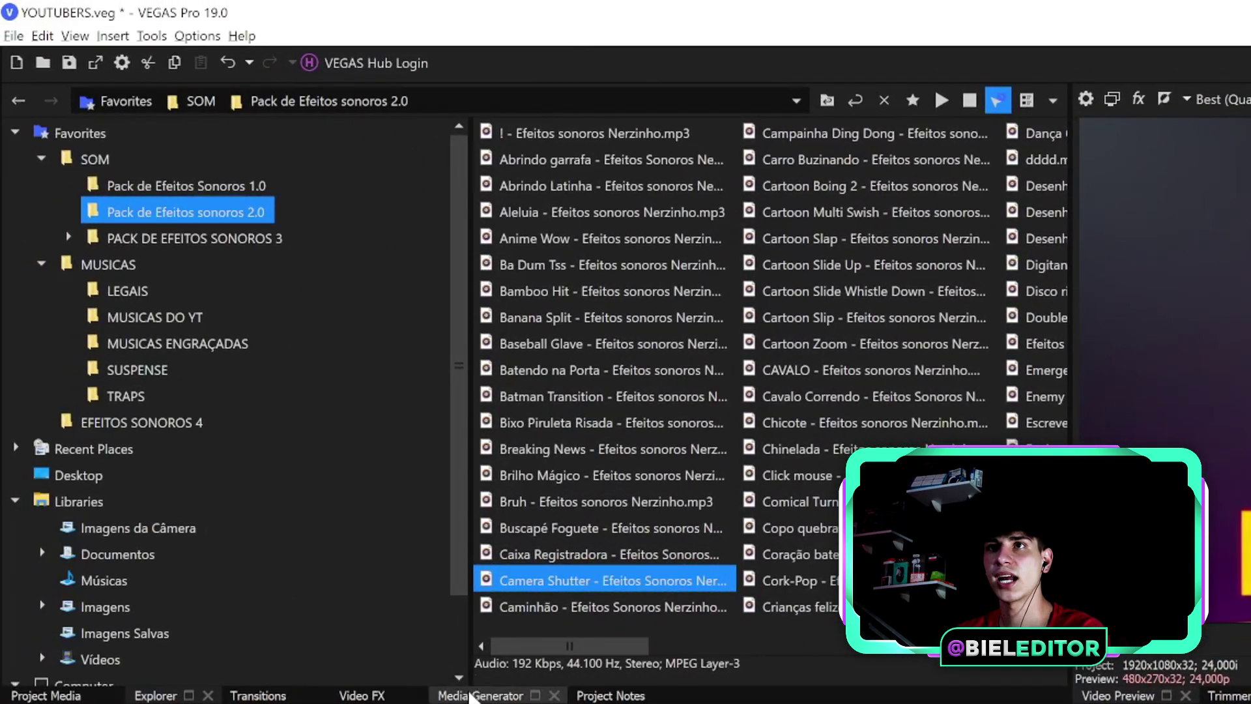
Add a (Legacy) Text event with the O MELHOR preset to the upper video track at 00:00:48:08.
{"action": "left_click", "coordinate": [474, 696]}
{"action": "left_click", "coordinate": [76, 105]}
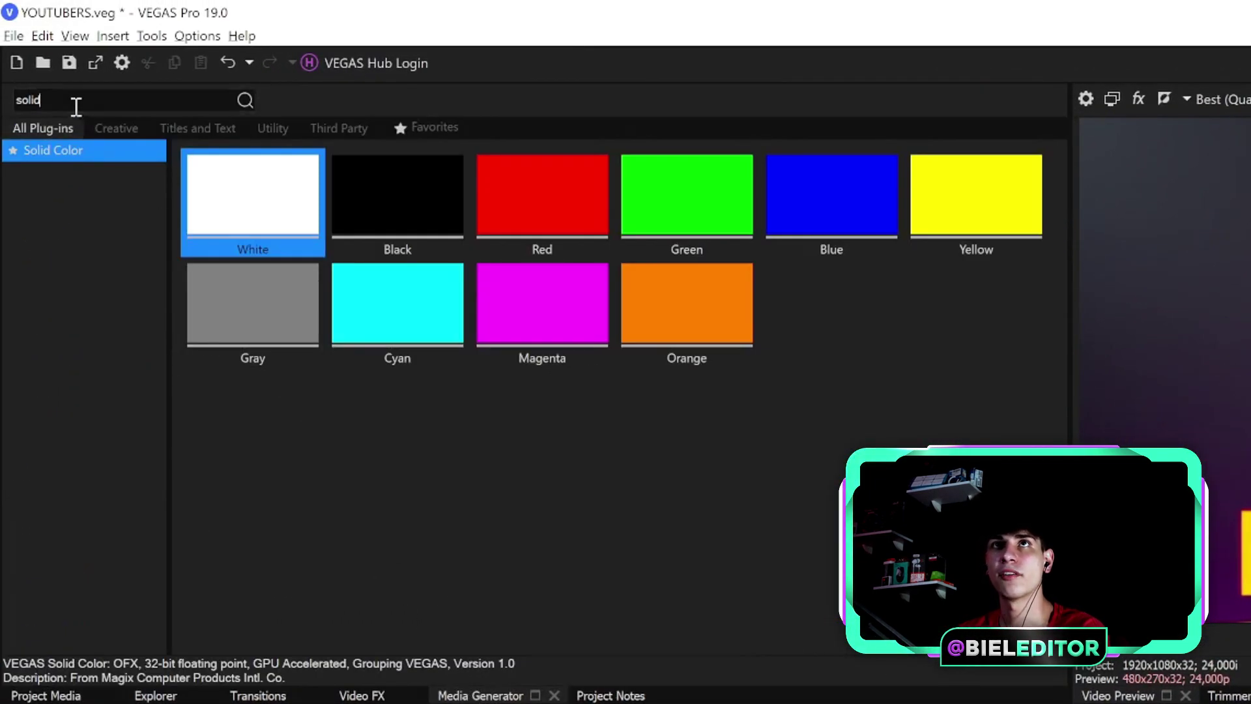
{"action": "key", "text": "BackSpace"}
{"action": "type", "text": "lega"}
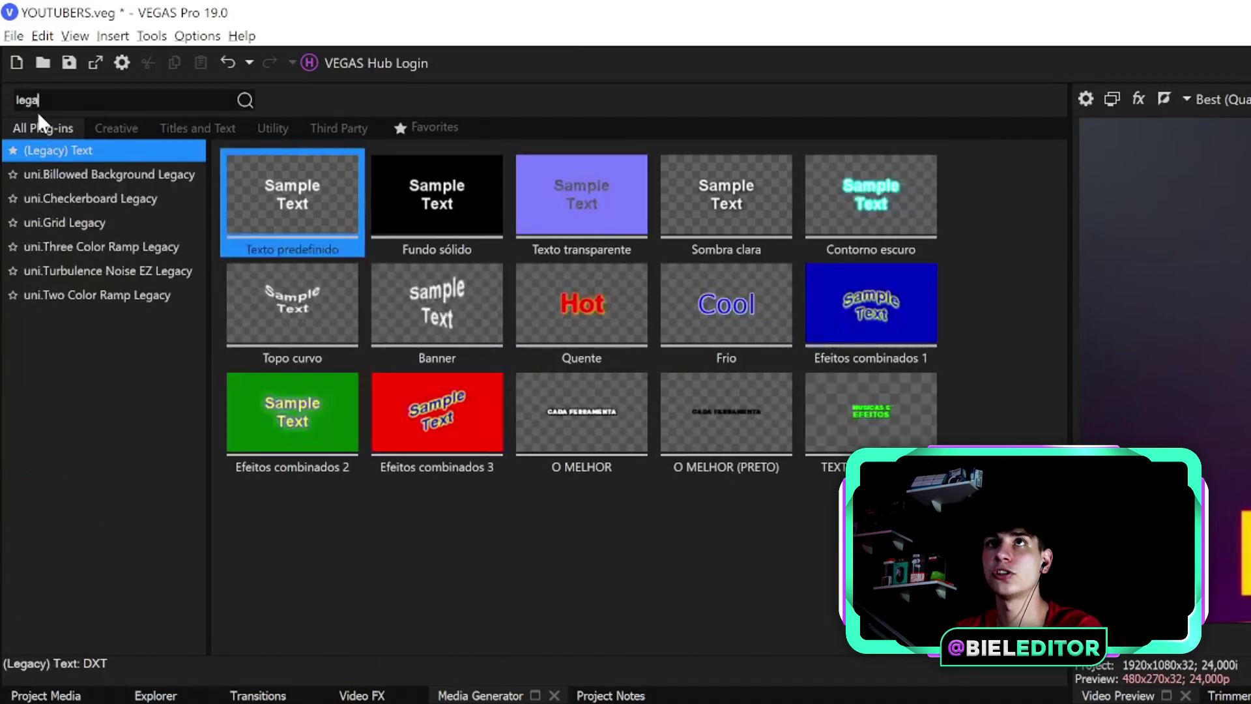
{"action": "left_click", "coordinate": [608, 447]}
{"action": "left_click_drag", "start_coordinate": [583, 424], "coordinate": [877, 525]}
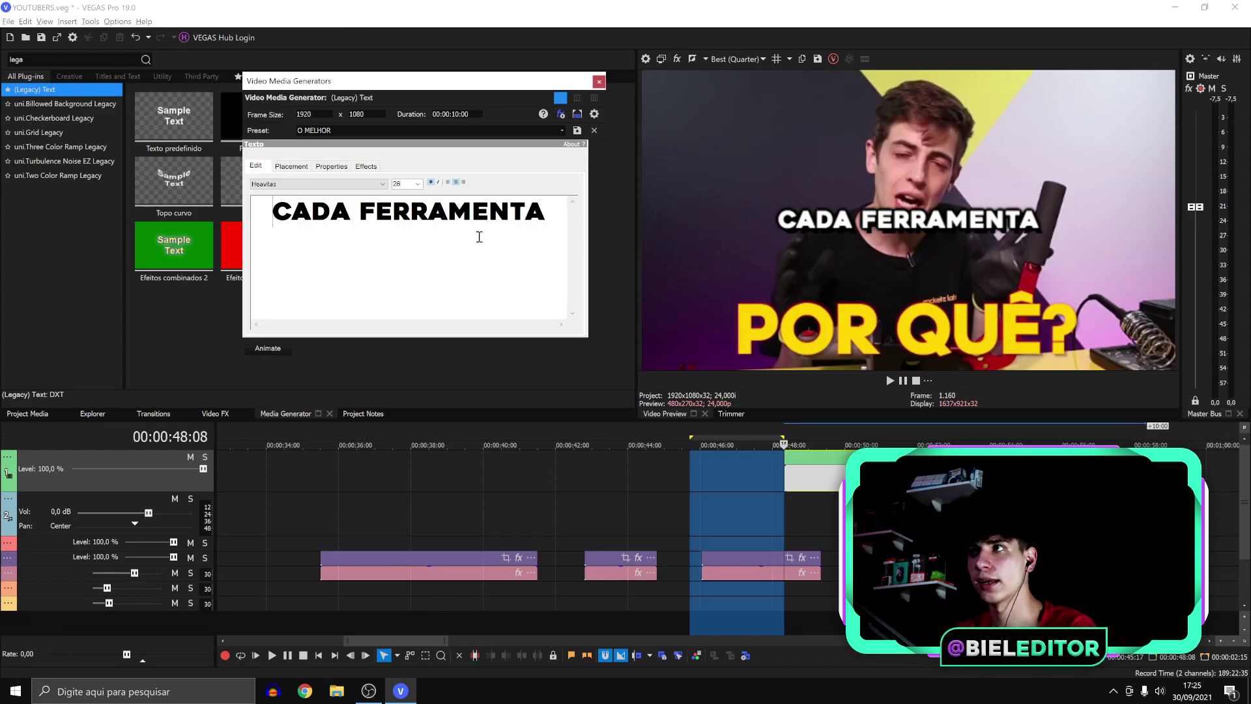
Set the text colour to the yellow sampled from the reference's "POR QUÊ?" title in the preview.
{"action": "left_click", "coordinate": [291, 166]}
{"action": "left_click", "coordinate": [256, 168]}
{"action": "left_click", "coordinate": [331, 166]}
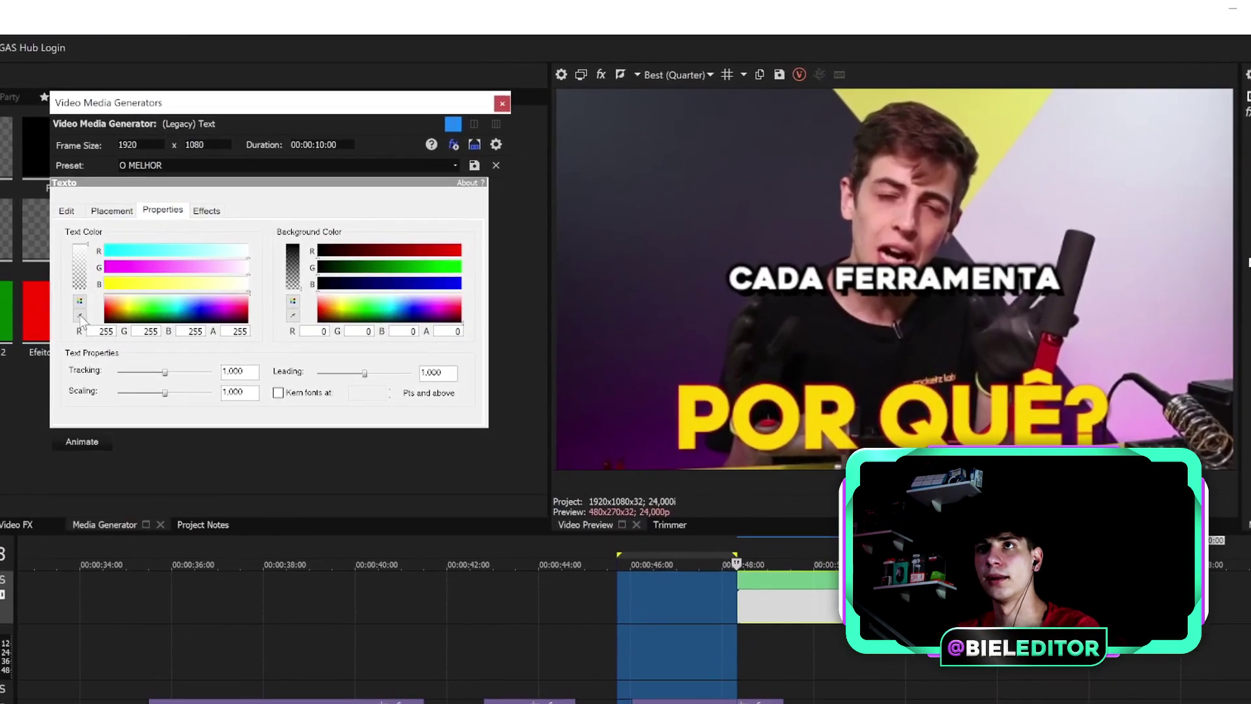
{"action": "left_click", "coordinate": [80, 317]}
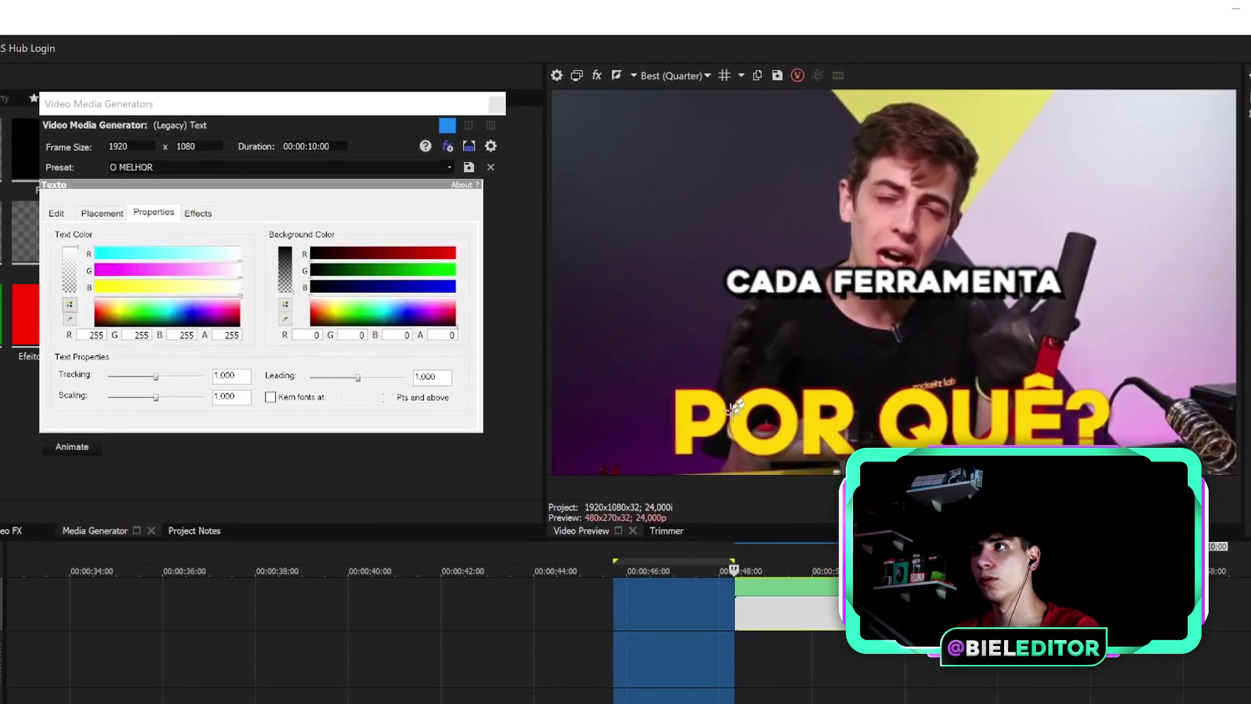
{"action": "left_click", "coordinate": [741, 423]}
Set the text shadow's feather to 0,768 with X and Y offsets of 0,000, and turn off the outline.
{"action": "left_click", "coordinate": [199, 215]}
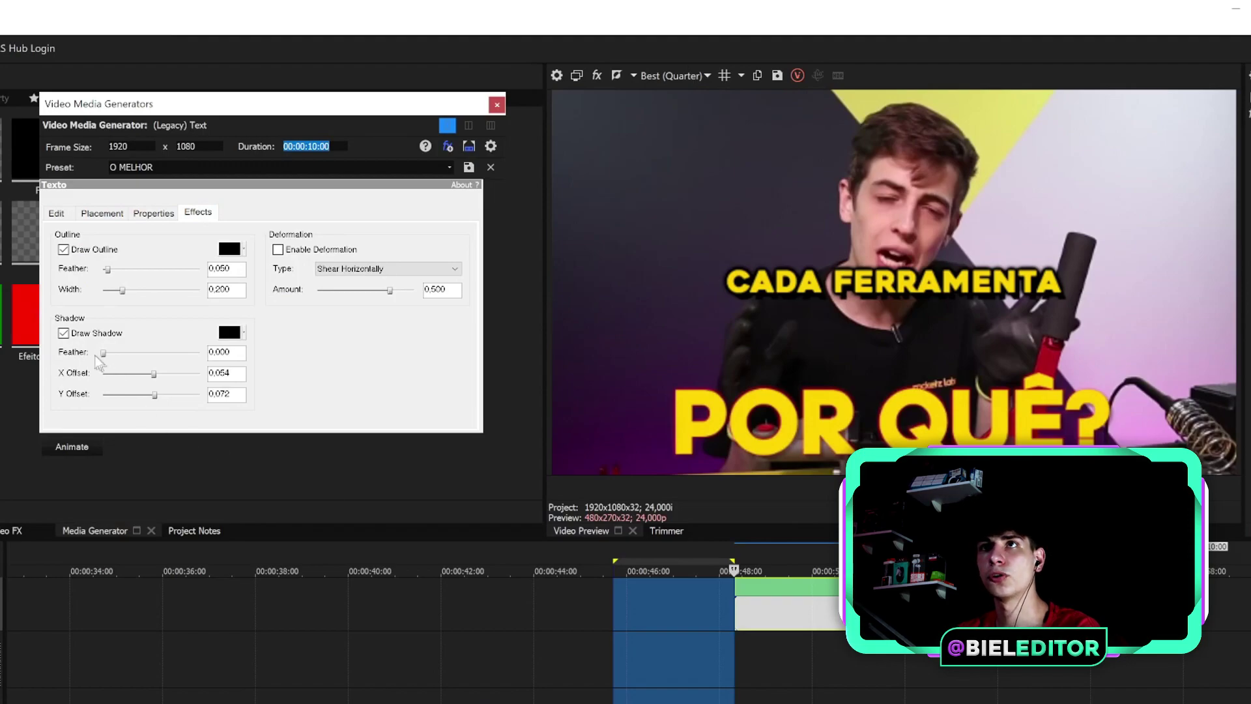
{"action": "left_click_drag", "start_coordinate": [103, 354], "coordinate": [116, 354]}
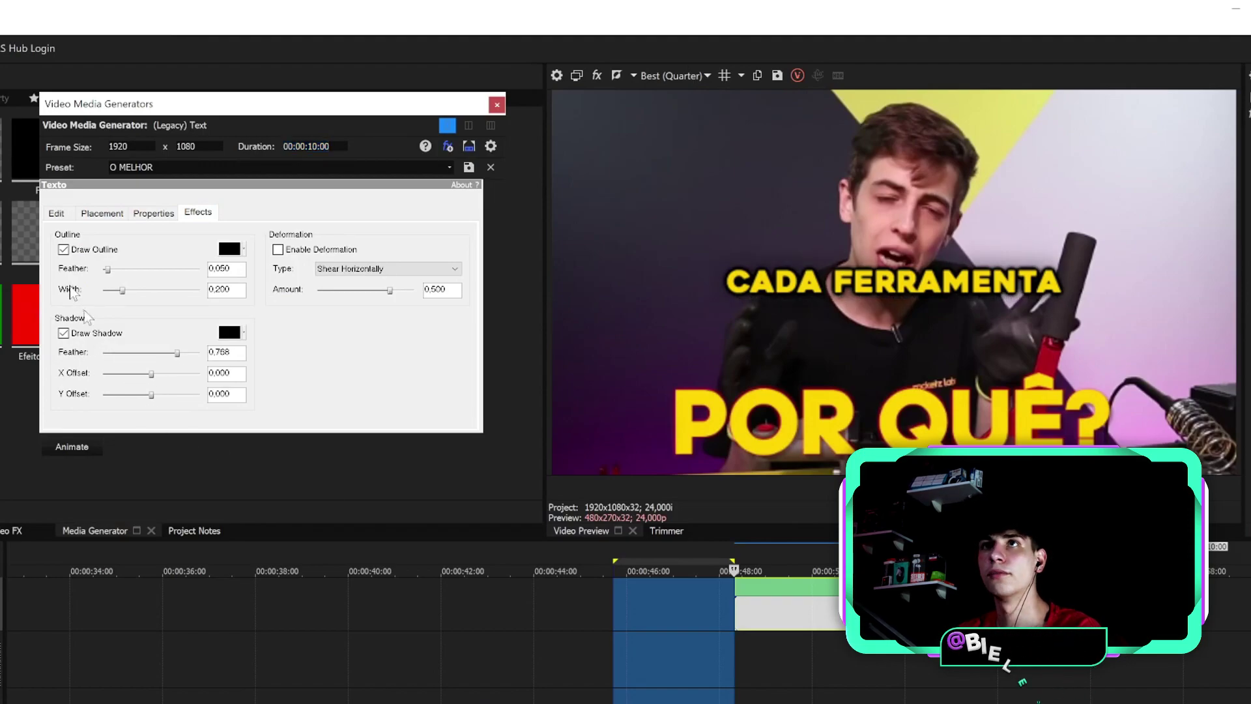
{"action": "left_click", "coordinate": [68, 250]}
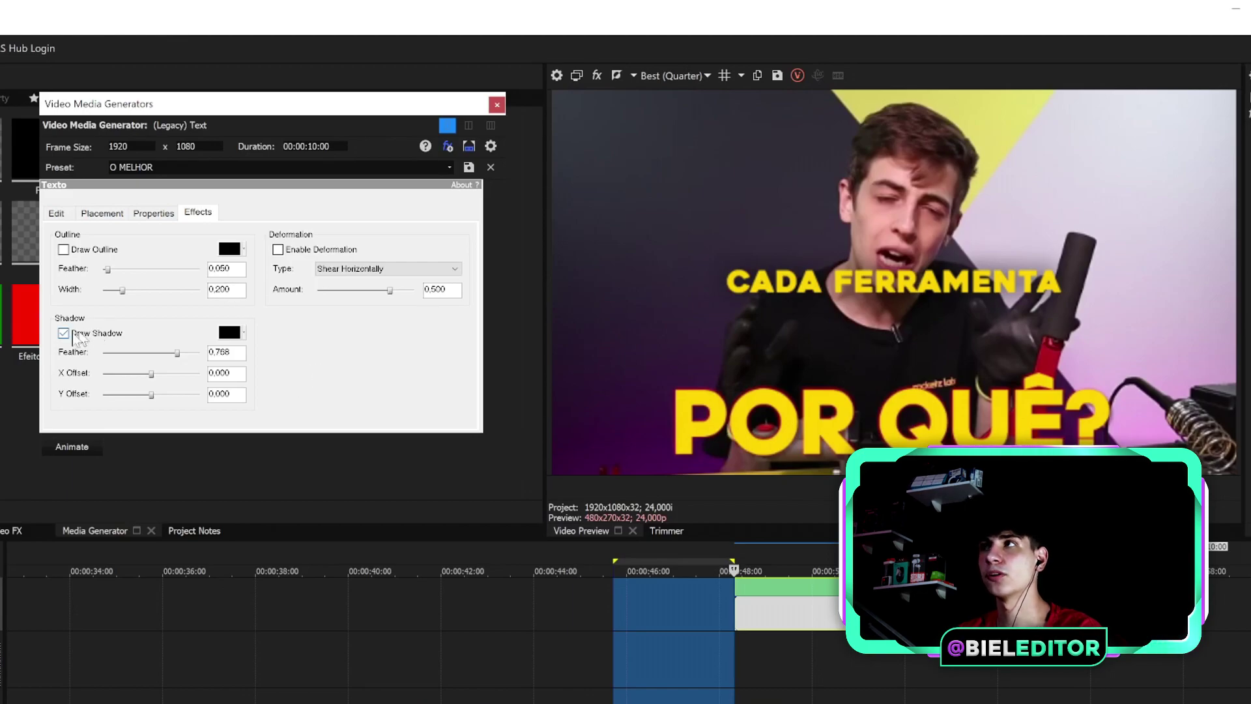
Change the text shadow's colour to red and set its feather to 0,030.
{"action": "left_click", "coordinate": [232, 332]}
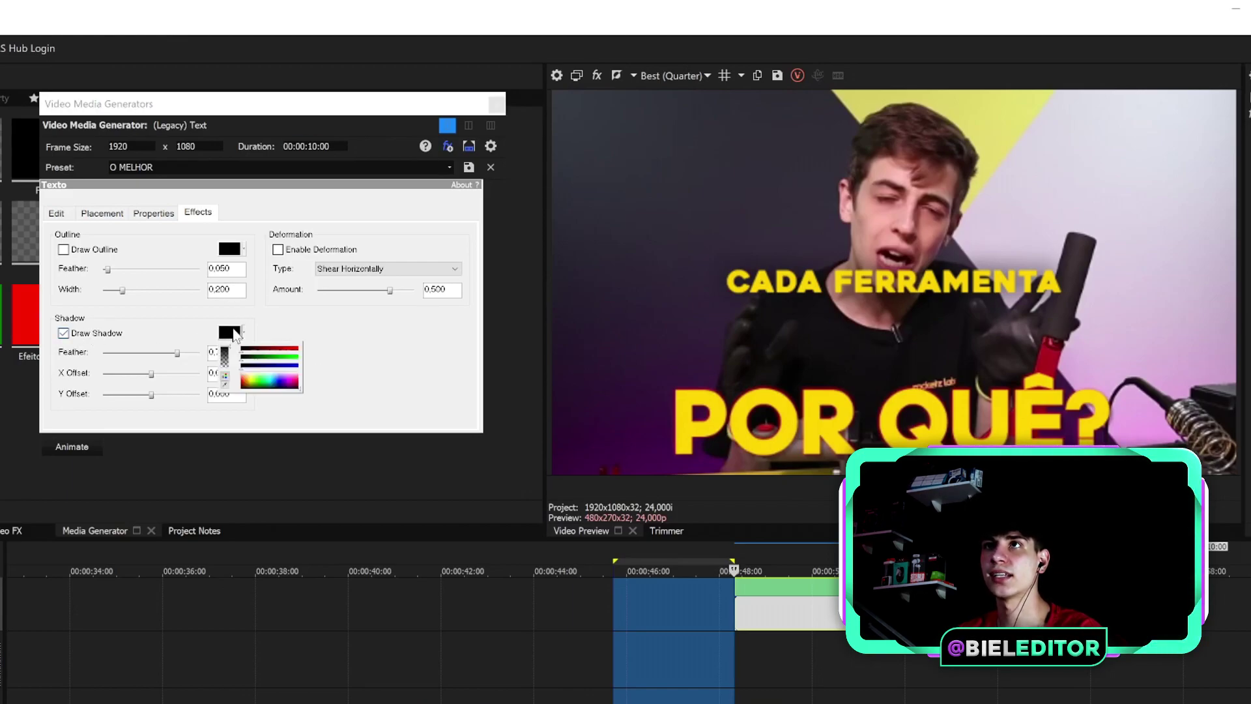
{"action": "left_click", "coordinate": [247, 383]}
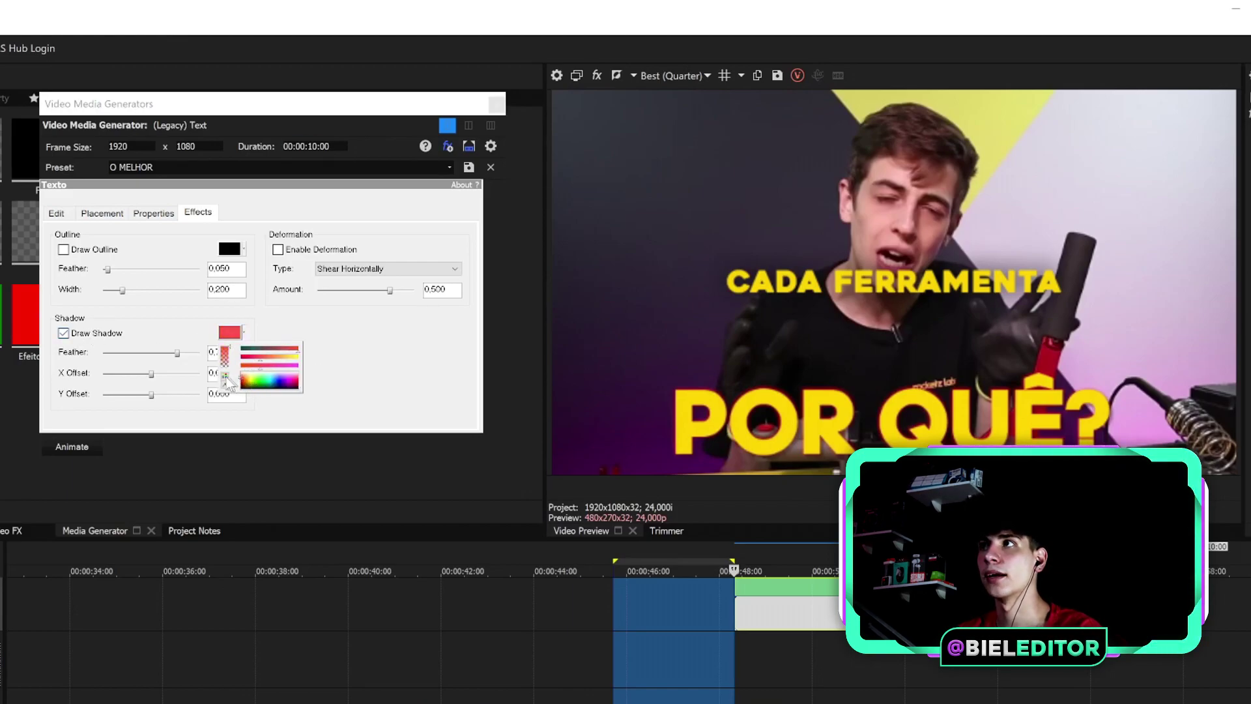
{"action": "left_click_drag", "start_coordinate": [248, 385], "coordinate": [303, 391]}
{"action": "left_click", "coordinate": [394, 391]}
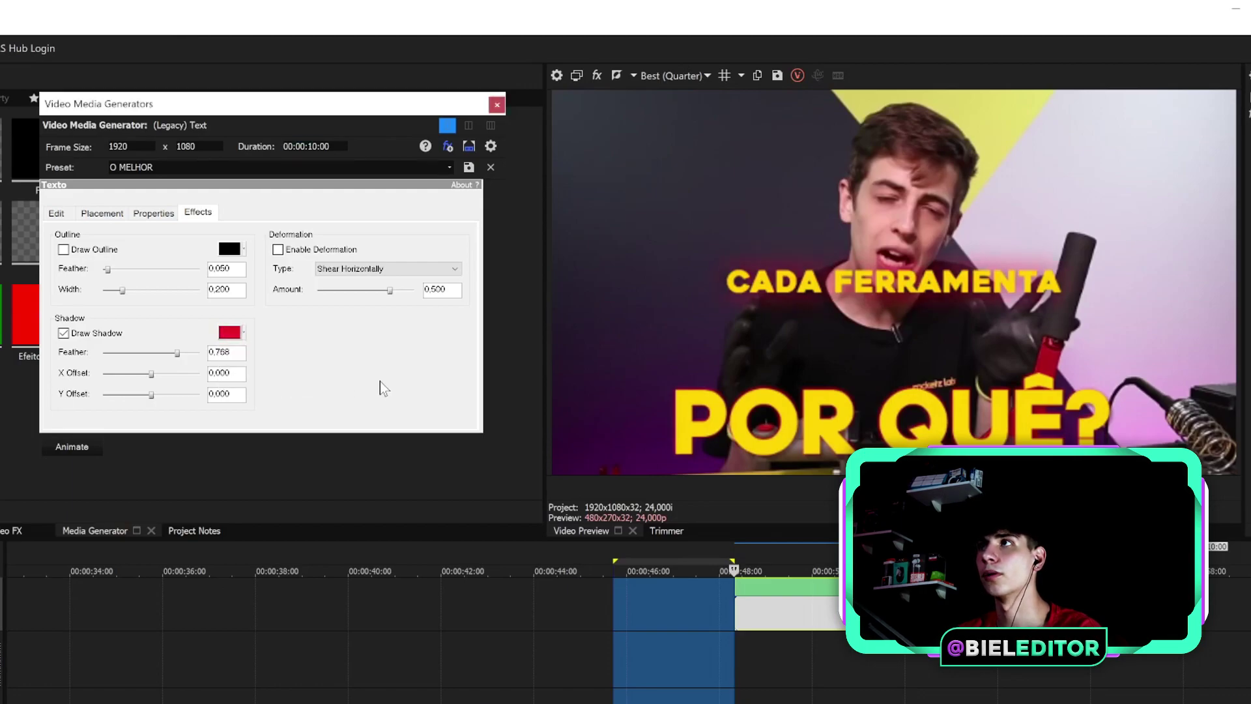
{"action": "left_click_drag", "start_coordinate": [181, 352], "coordinate": [105, 352]}
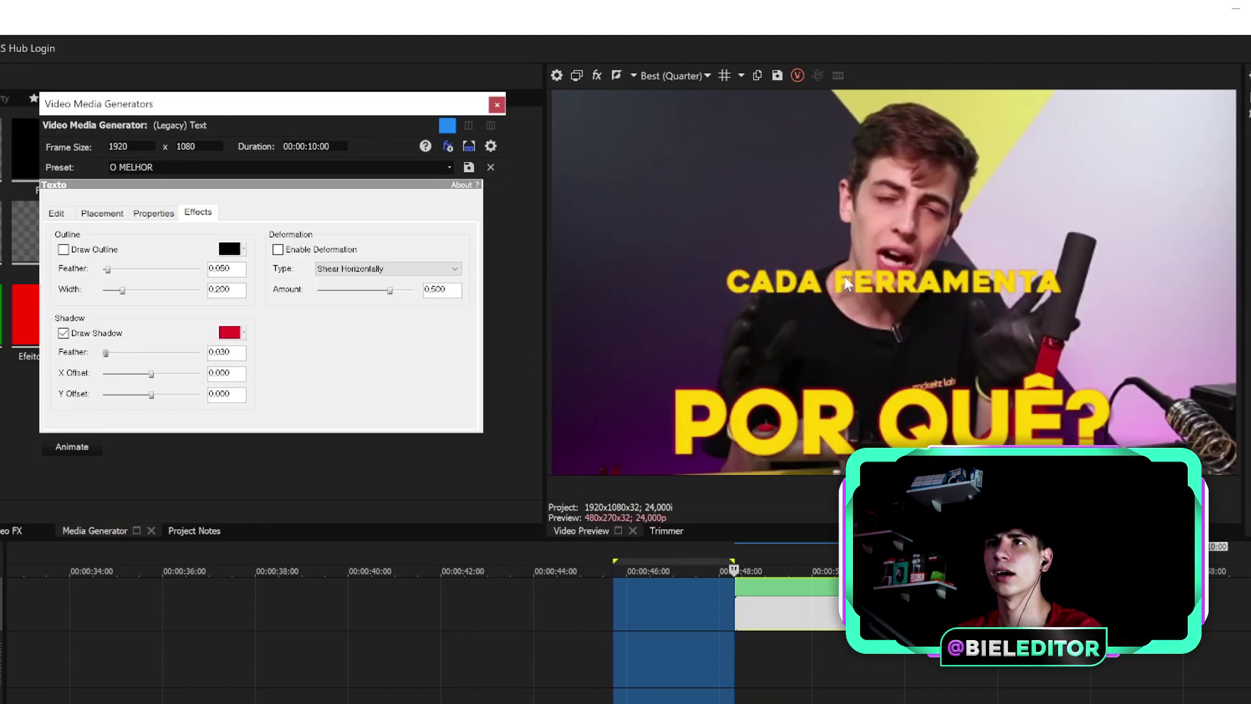
Replace the text with "POR QUÊ?" and enlarge the font to roughly match the reference title's size.
{"action": "left_click", "coordinate": [60, 214]}
{"action": "left_click_drag", "start_coordinate": [425, 286], "coordinate": [54, 278]}
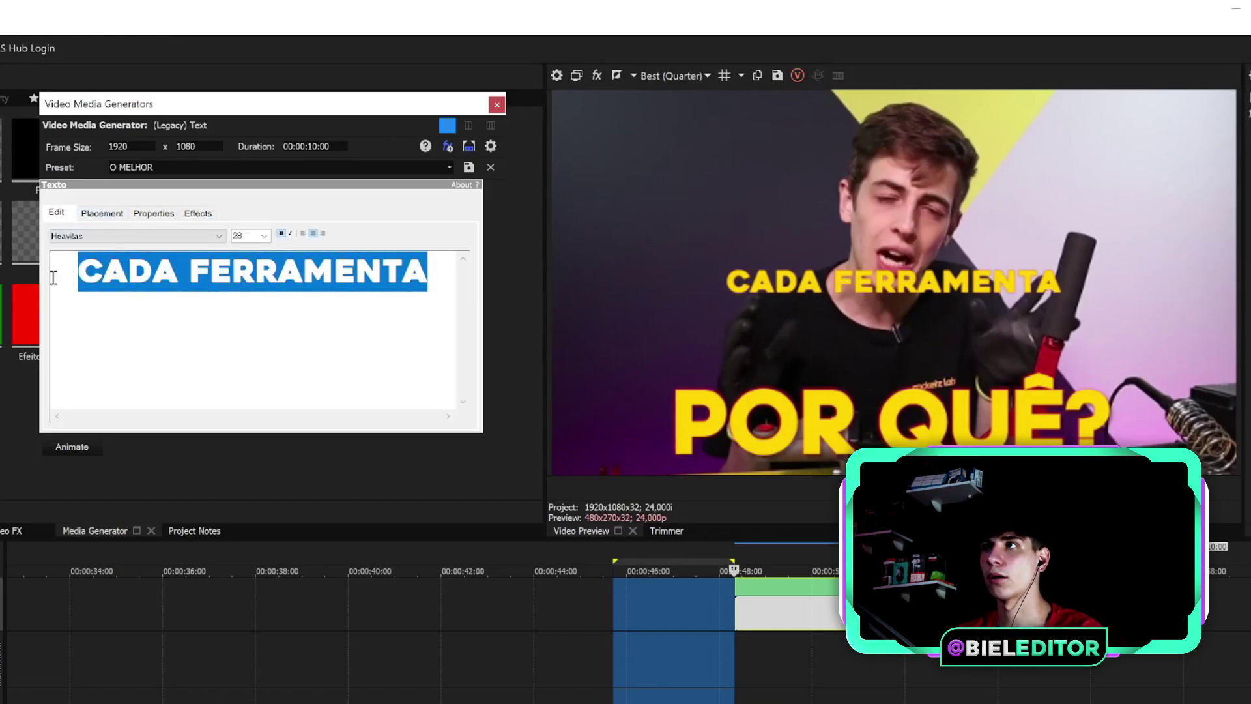
{"action": "type", "text": "POR QU"}
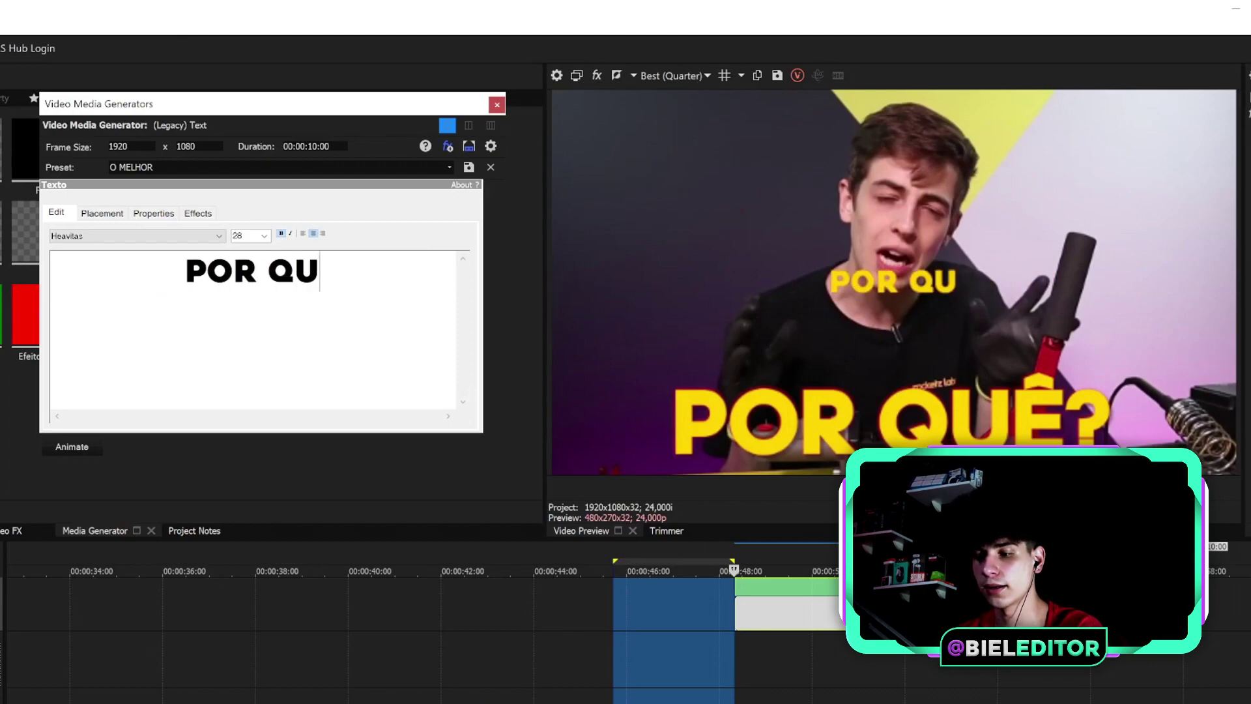
{"action": "type", "text": "Ê?"}
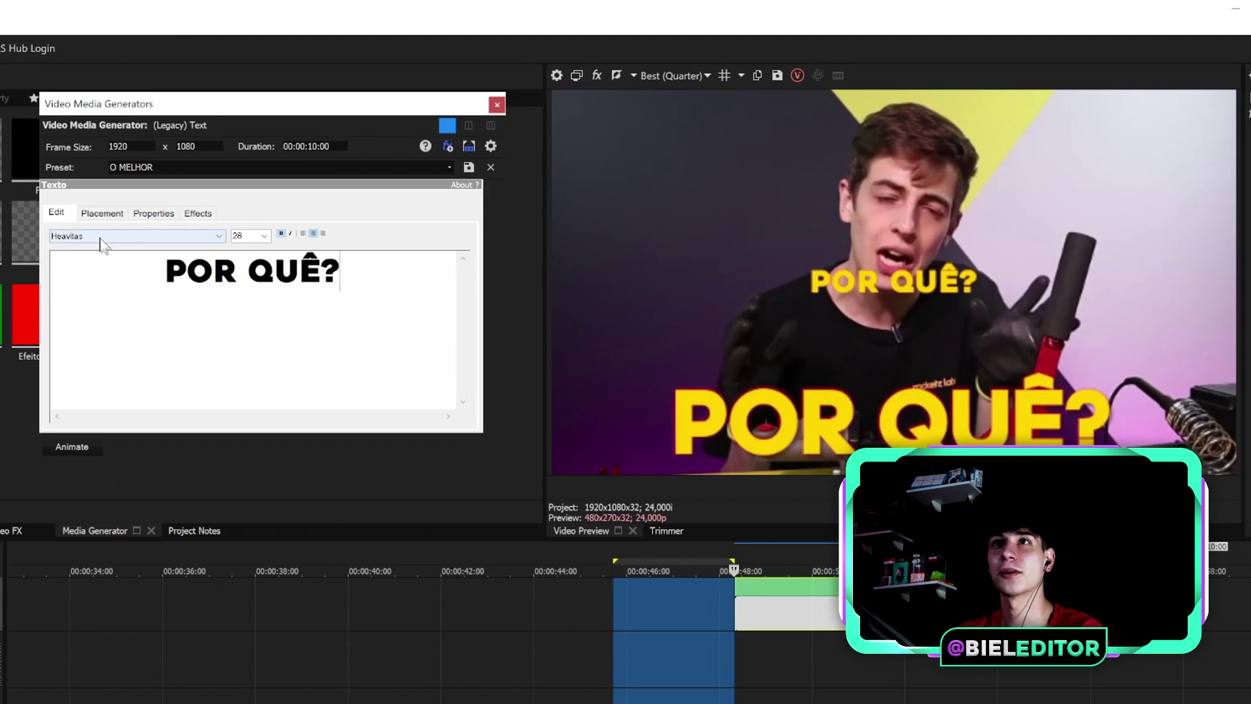
{"action": "scroll", "coordinate": [237, 235], "scroll_direction": "up", "scroll_amount": 2}
{"action": "scroll", "coordinate": [238, 235], "scroll_direction": "down", "scroll_amount": 3}
{"action": "scroll", "coordinate": [238, 234], "scroll_direction": "down", "scroll_amount": 3}
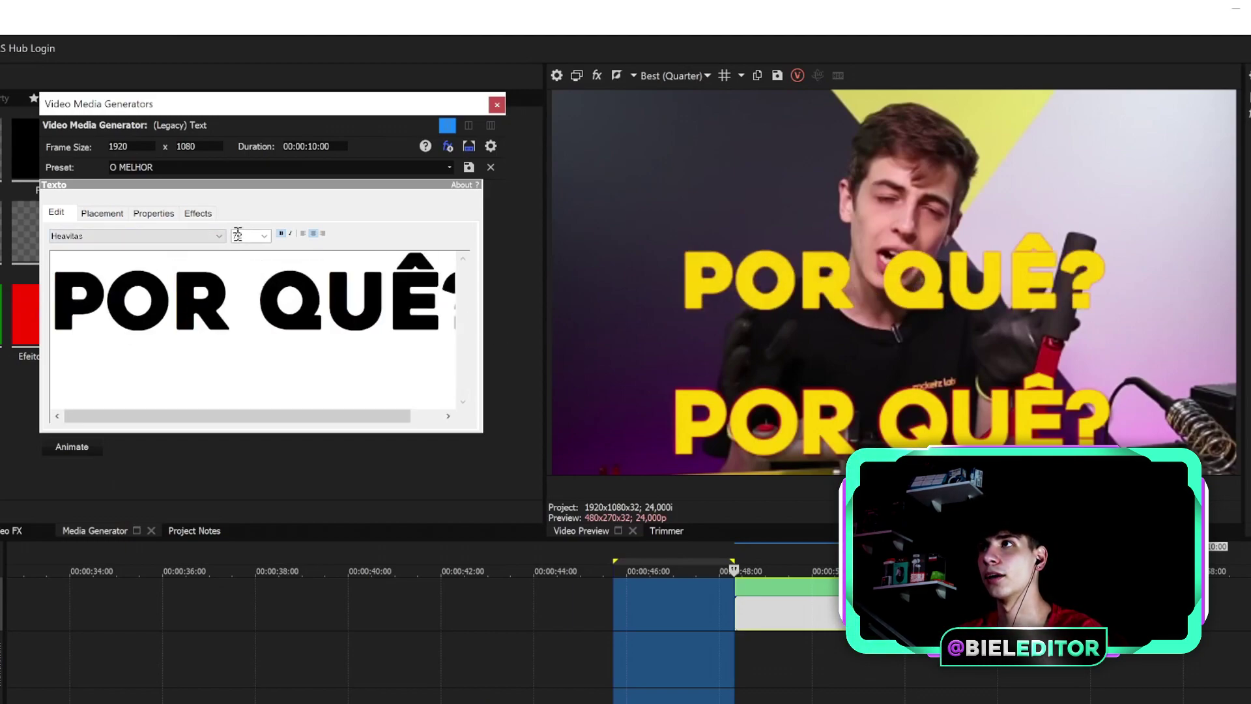
{"action": "scroll", "coordinate": [237, 234], "scroll_direction": "up", "scroll_amount": 1}
Set the title's shadow feather to 0,129 and extend the timeline selection to 00:00:48:21.
{"action": "left_click", "coordinate": [199, 213]}
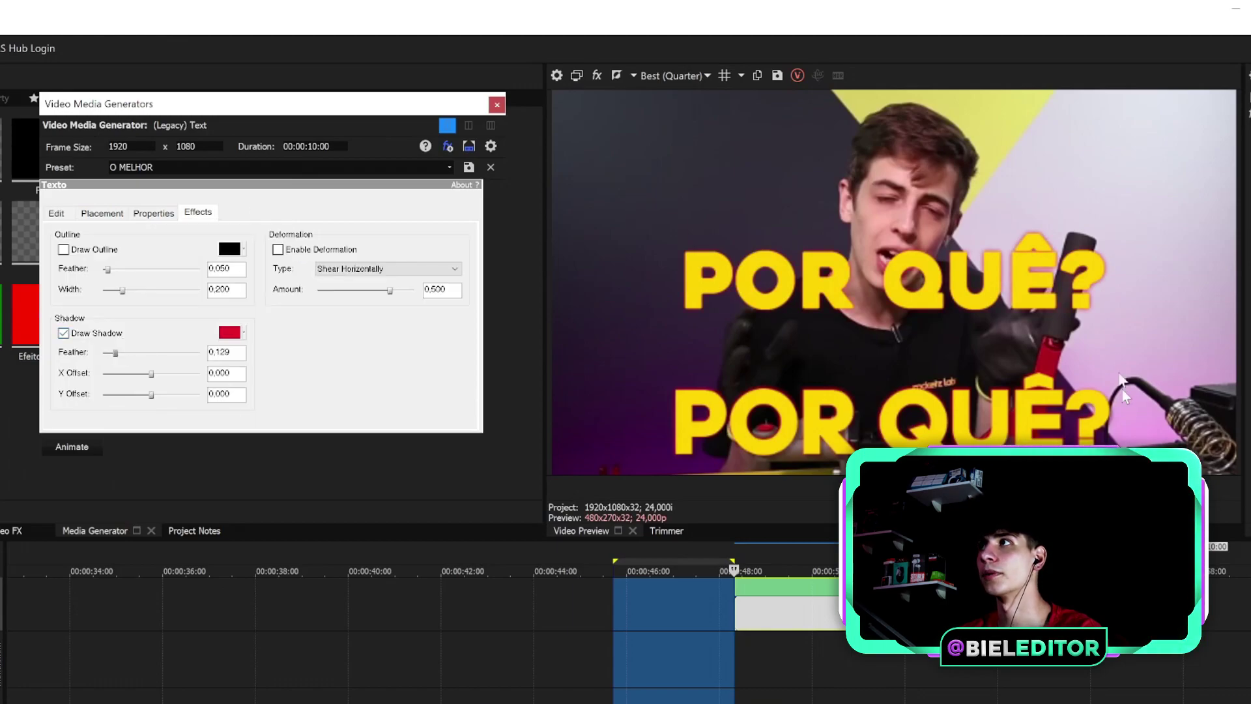
{"action": "left_click", "coordinate": [497, 104]}
{"action": "left_click", "coordinate": [641, 606]}
{"action": "left_click_drag", "start_coordinate": [626, 616], "coordinate": [760, 612]}
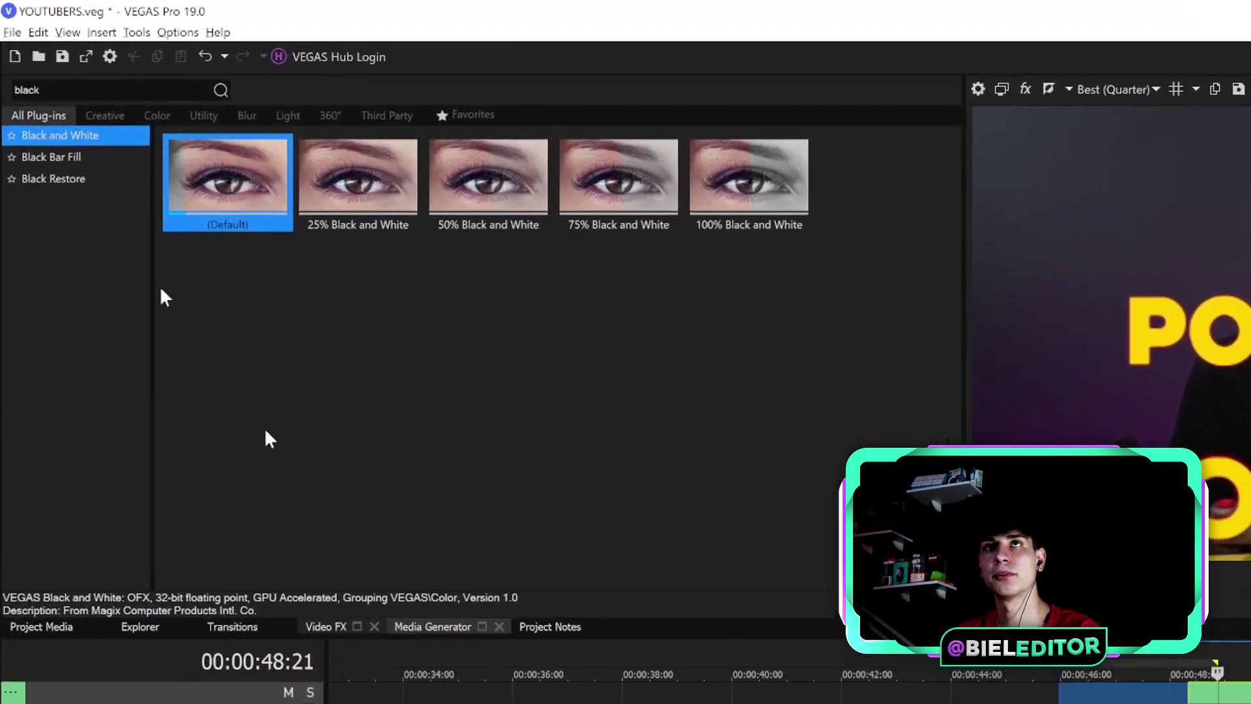
Find the Picture In Picture effect in Video FX and apply its Default preset to the title event.
{"action": "left_click_drag", "start_coordinate": [52, 79], "coordinate": [1, 84]}
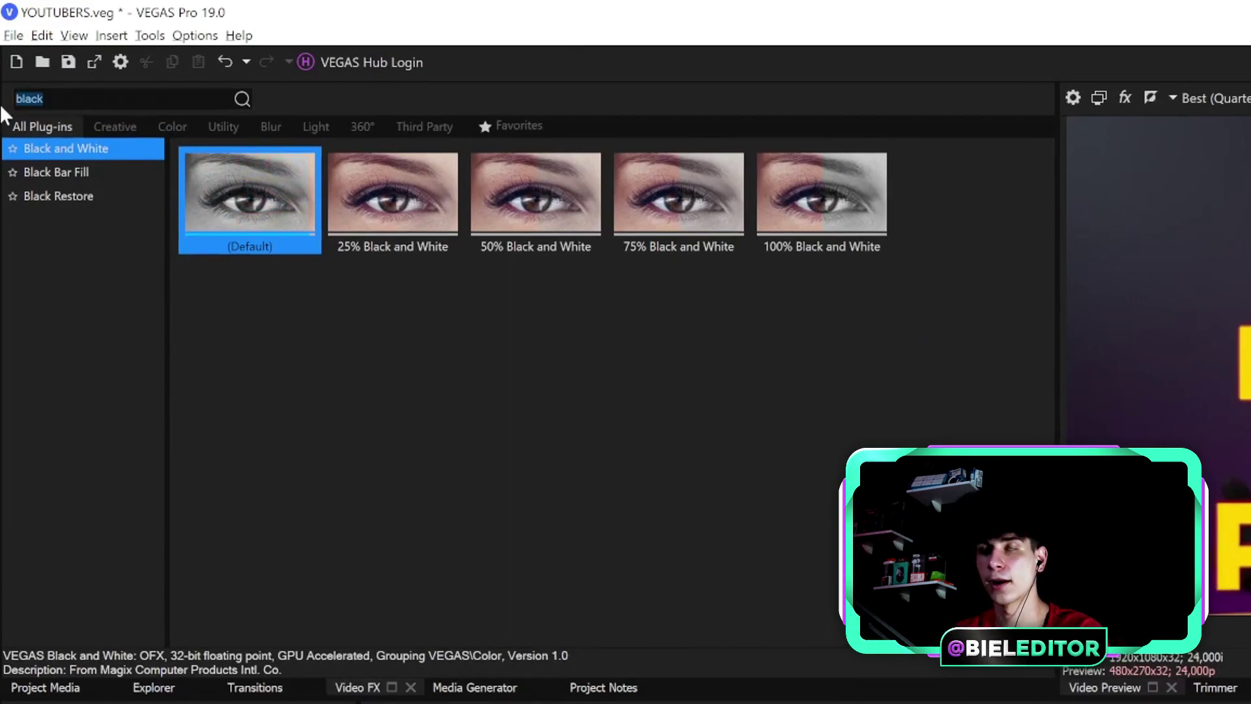
{"action": "type", "text": "plq"}
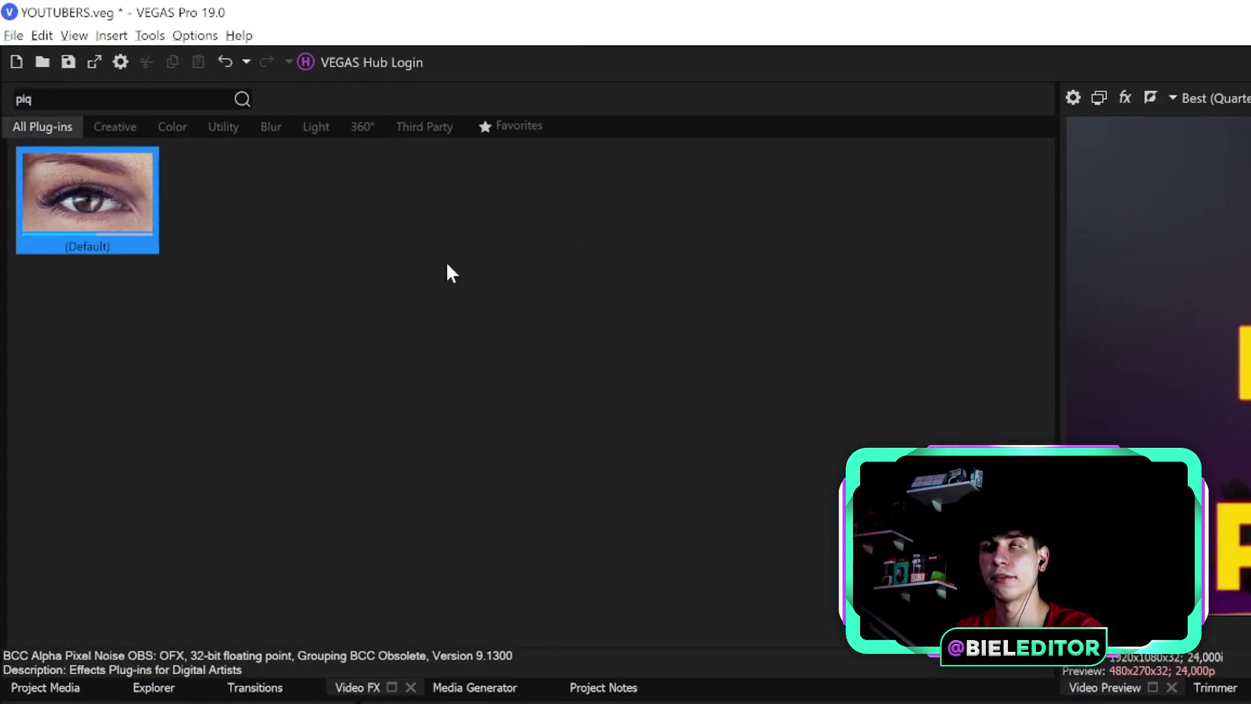
{"action": "key", "text": "BackSpace"}
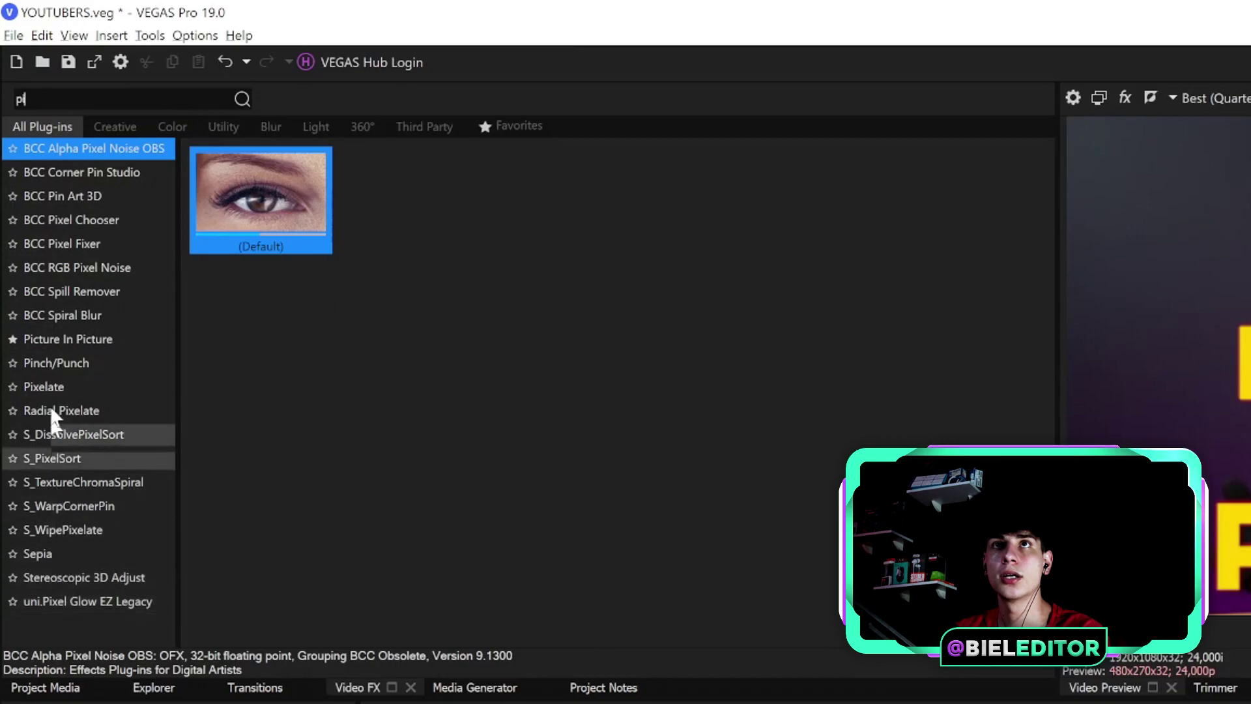
{"action": "left_click", "coordinate": [52, 341]}
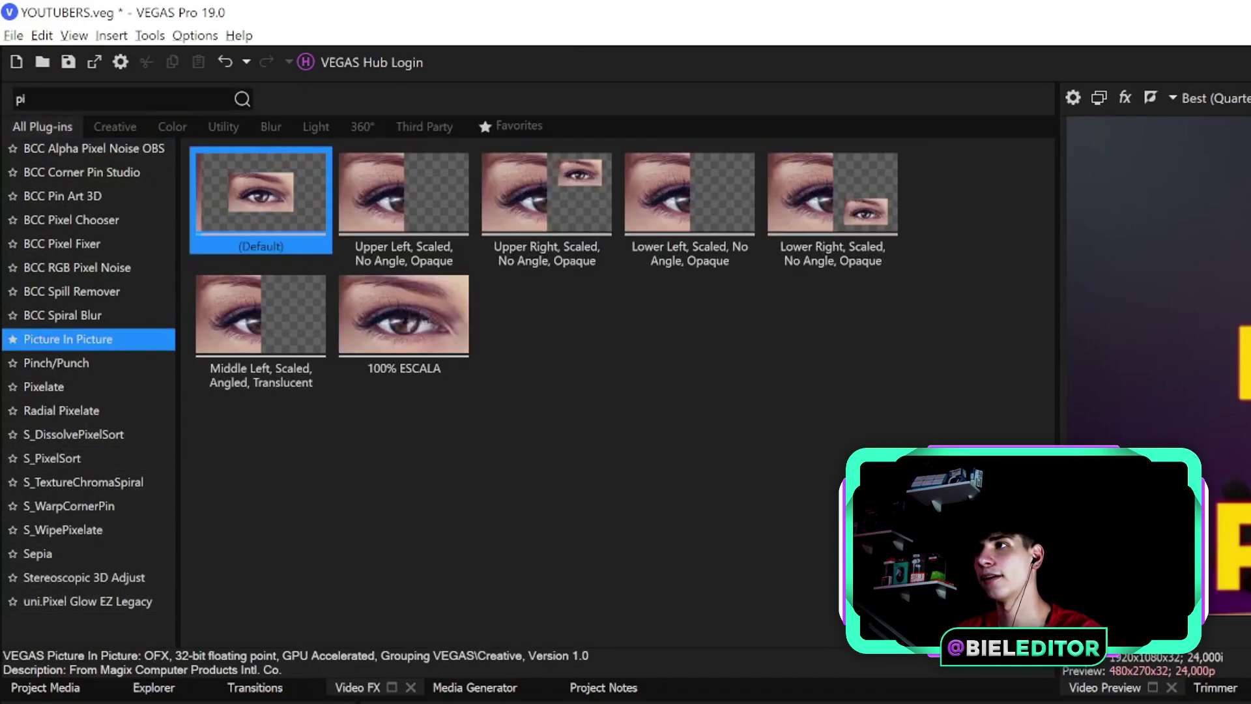
{"action": "left_click_drag", "start_coordinate": [261, 195], "coordinate": [808, 562]}
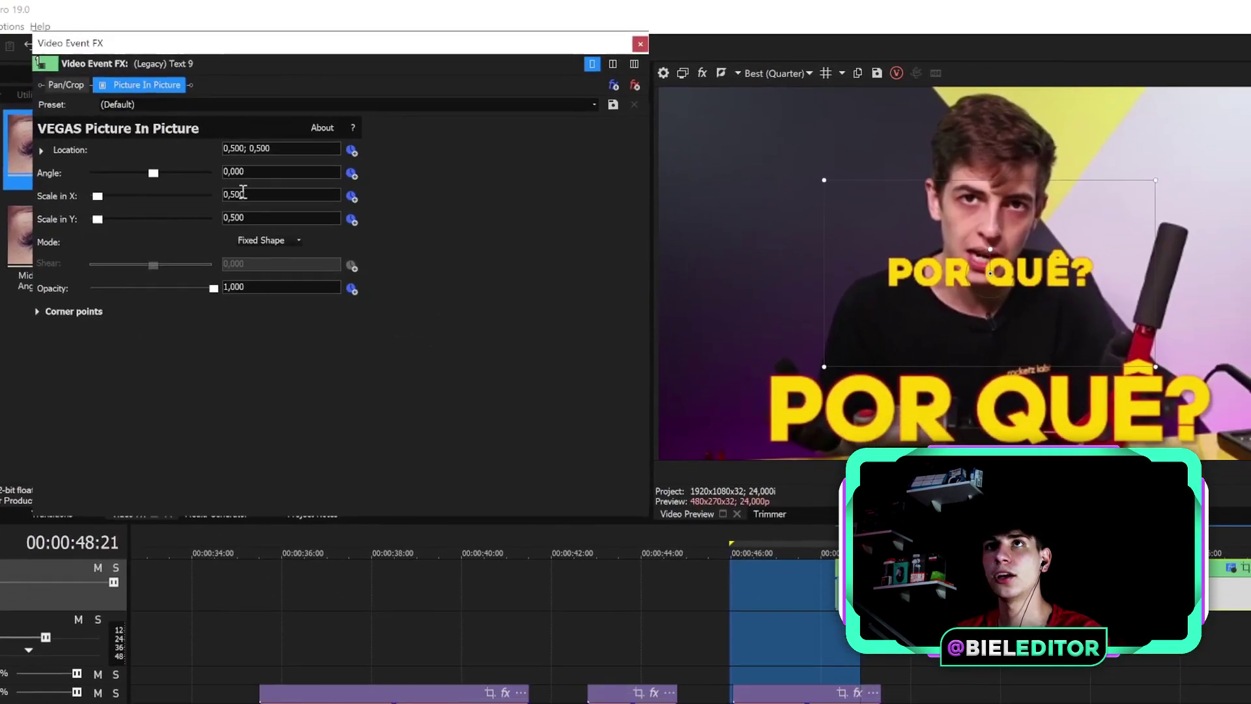
Set the title's Picture In Picture scale to 1,000 in X and Y, and enable animation for Scale in X.
{"action": "type", "text": "1"}
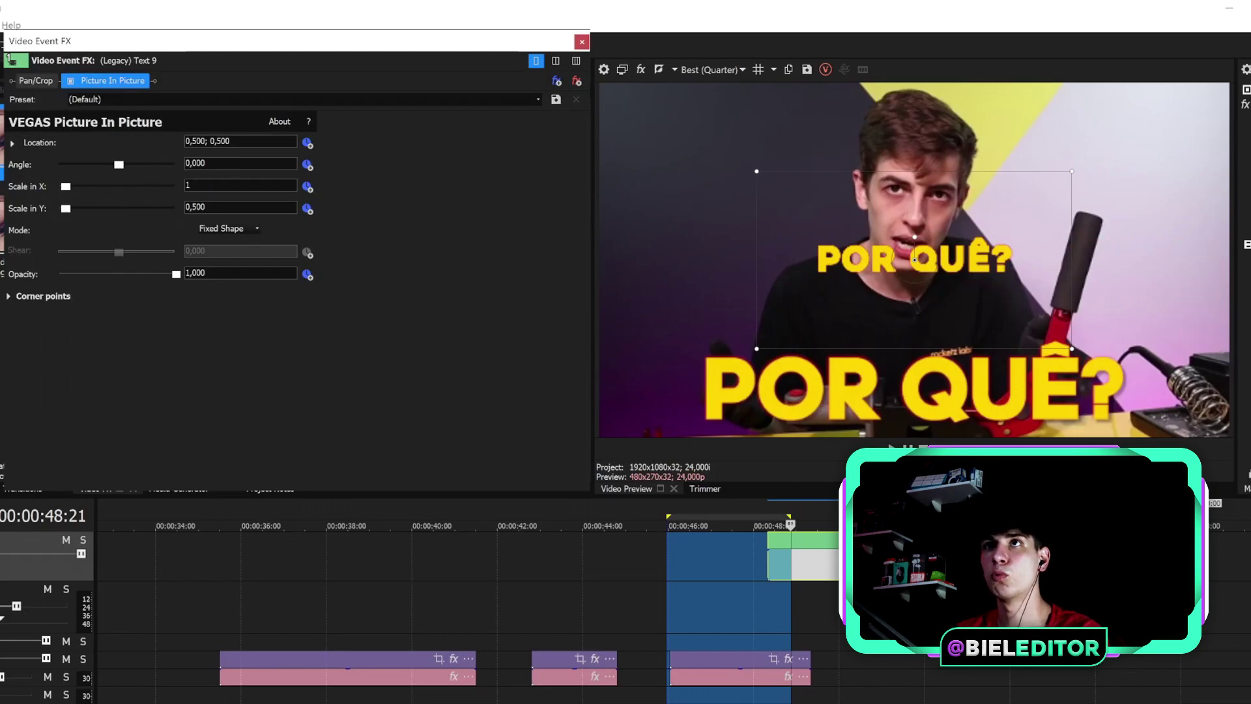
{"action": "key", "text": "Return"}
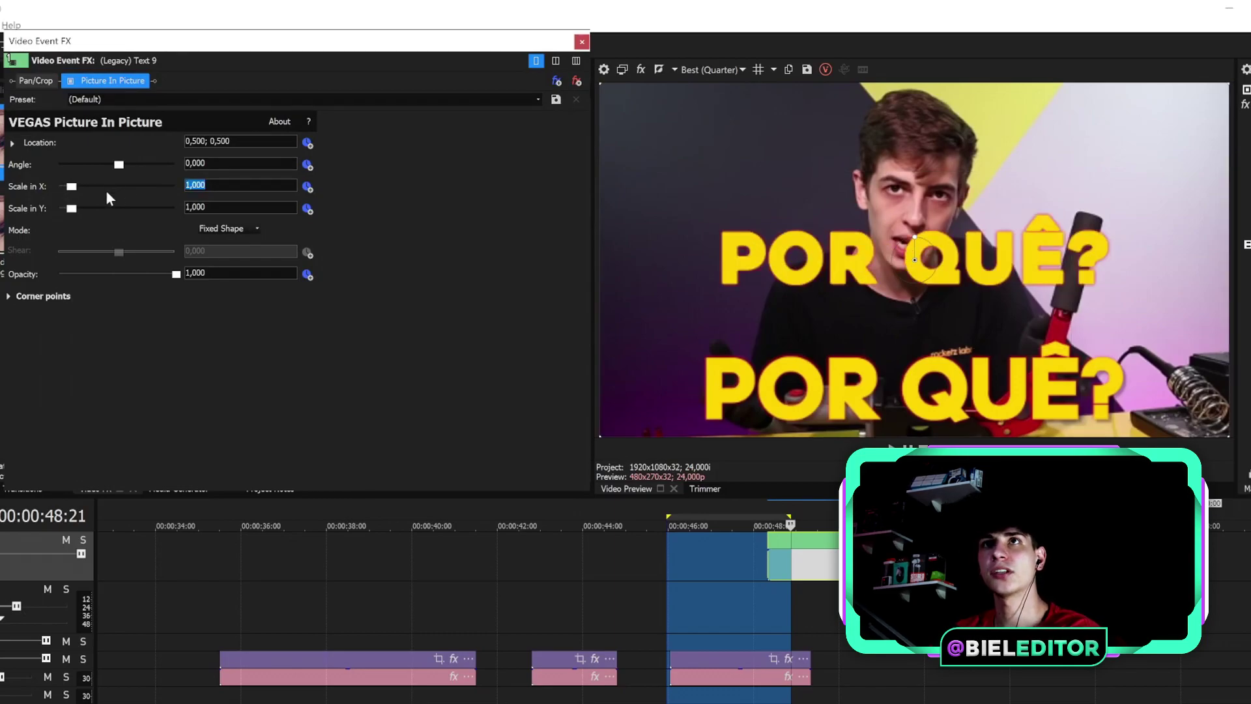
{"action": "left_click", "coordinate": [307, 187]}
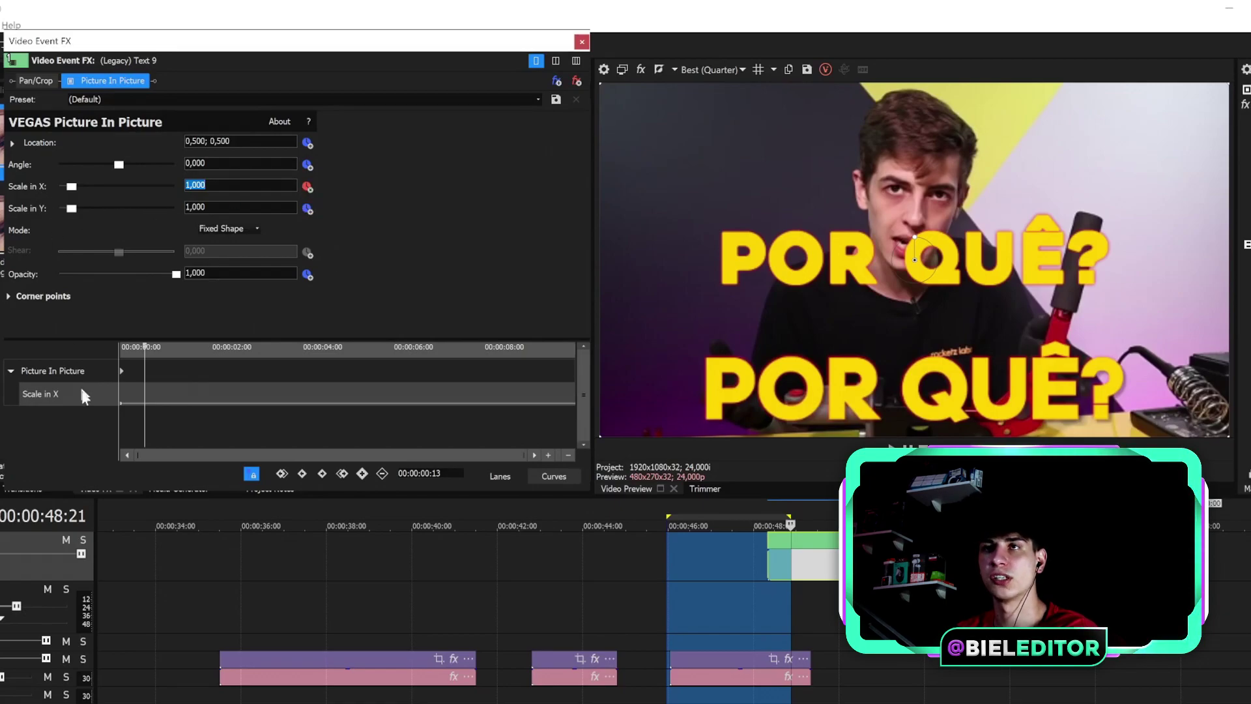
From the title's first frame, add Picture In Picture keyframes at 00:00:00:05 and 00:00:00:10.
{"action": "left_click", "coordinate": [282, 474]}
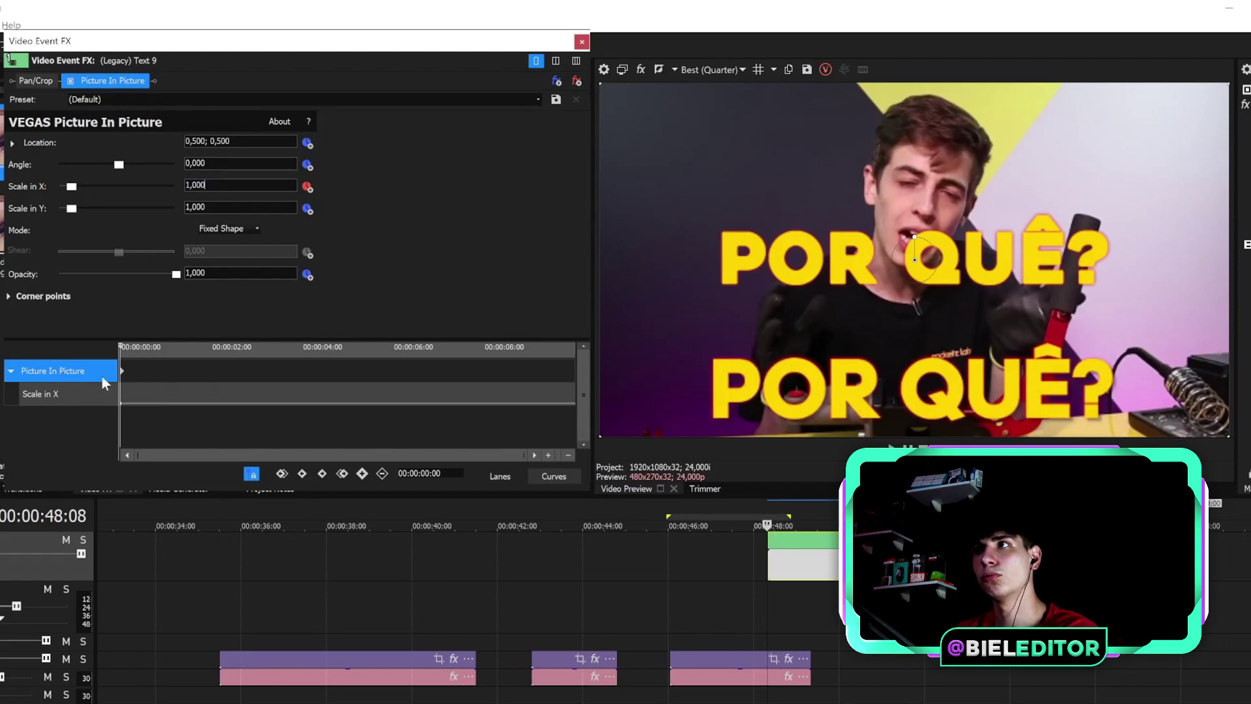
{"action": "scroll", "coordinate": [123, 397], "scroll_direction": "up", "scroll_amount": 3}
{"action": "scroll", "coordinate": [149, 414], "scroll_direction": "down", "scroll_amount": 3}
{"action": "key", "text": "space"}
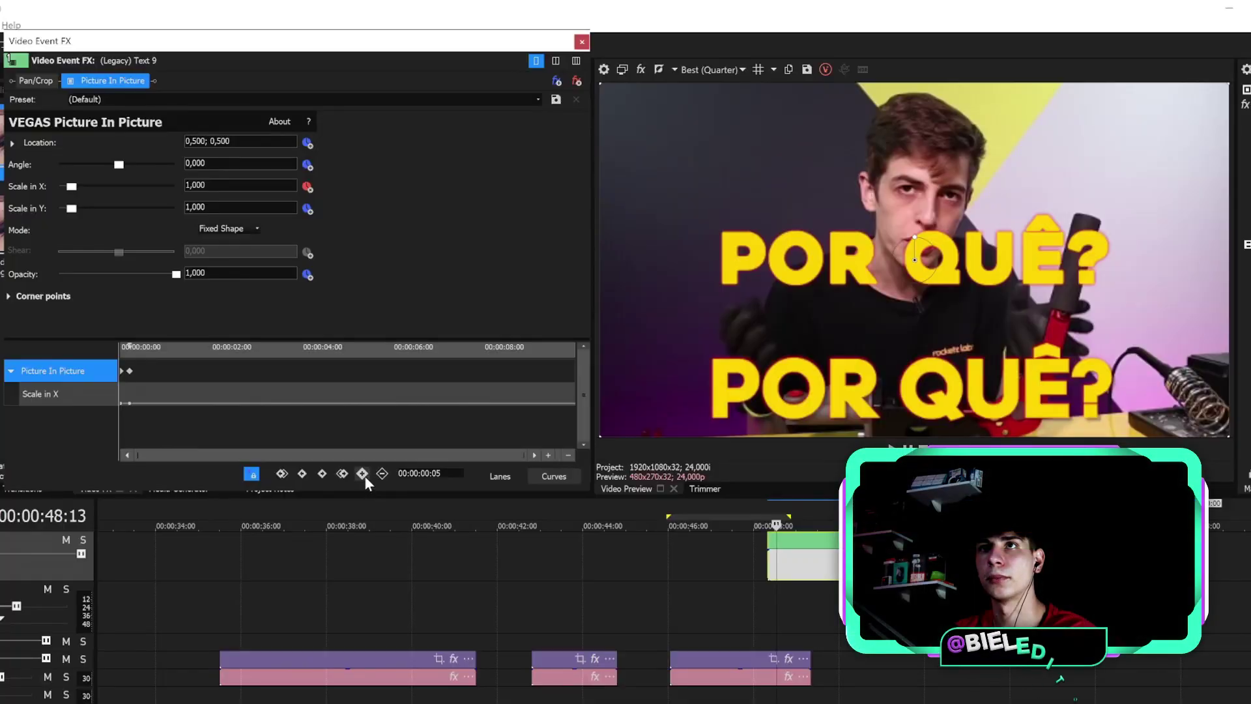
{"action": "key", "text": "Right"}
{"action": "key", "text": "Right"}
{"action": "key", "text": "Right"}
{"action": "key", "text": "Right"}
{"action": "key", "text": "Right"}
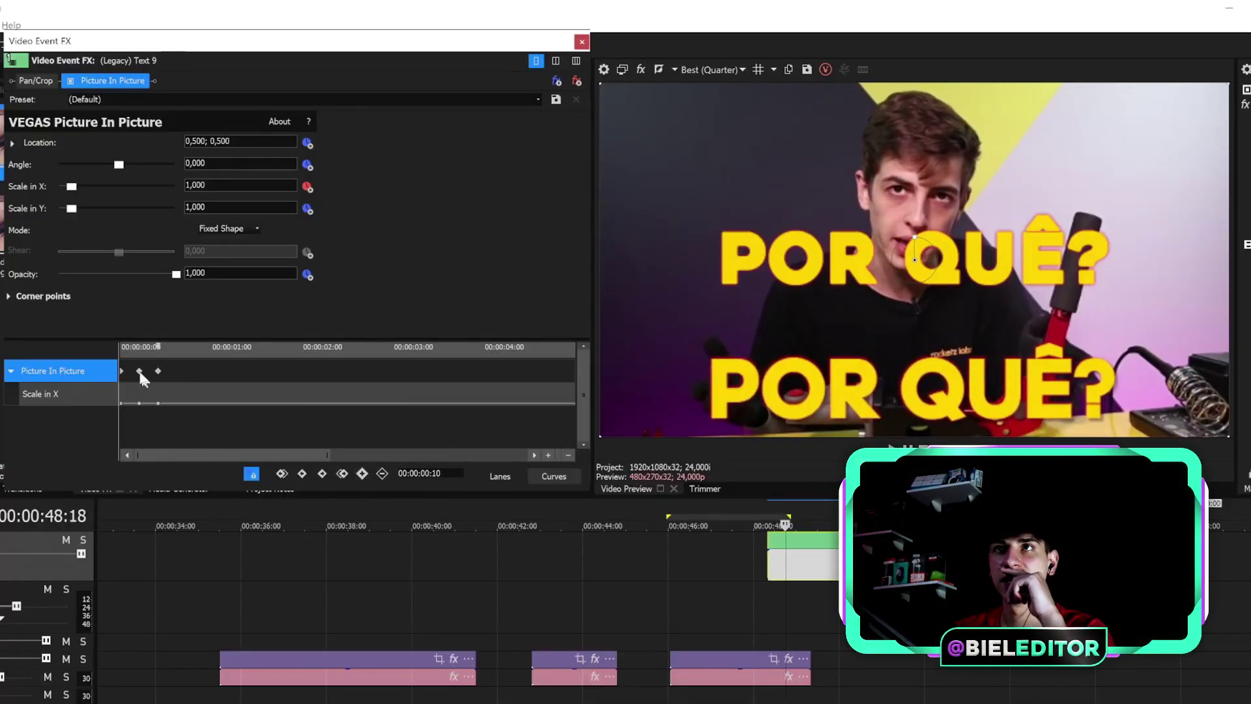
At the 00:00:00:05 keyframe, set the title's Picture In Picture scale to 1,100 in X and Y.
{"action": "left_click", "coordinate": [139, 372]}
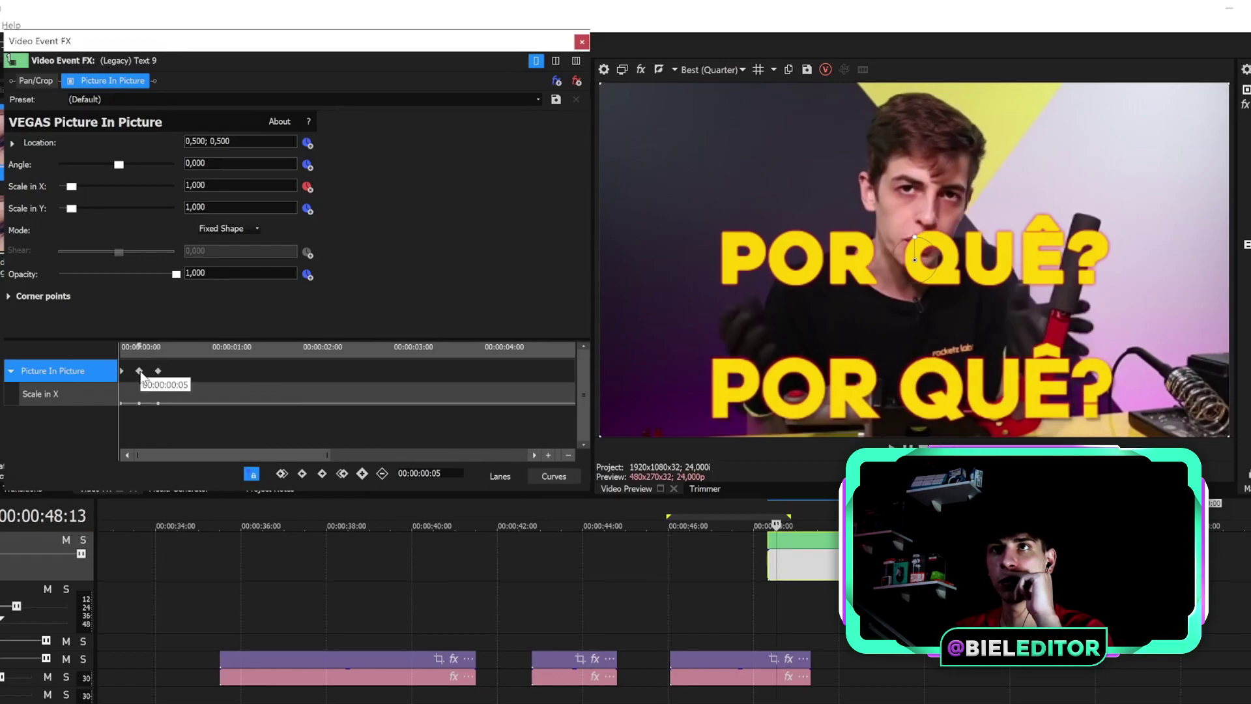
{"action": "left_click", "coordinate": [212, 186]}
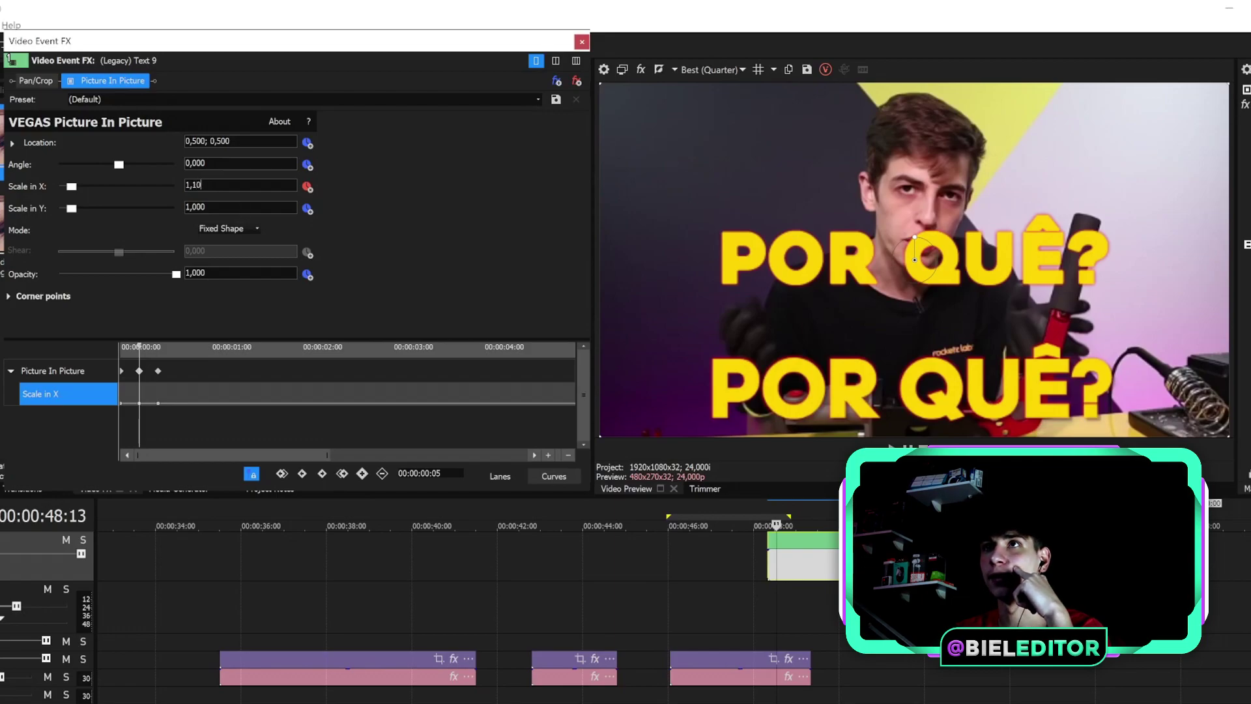
{"action": "key", "text": "Return"}
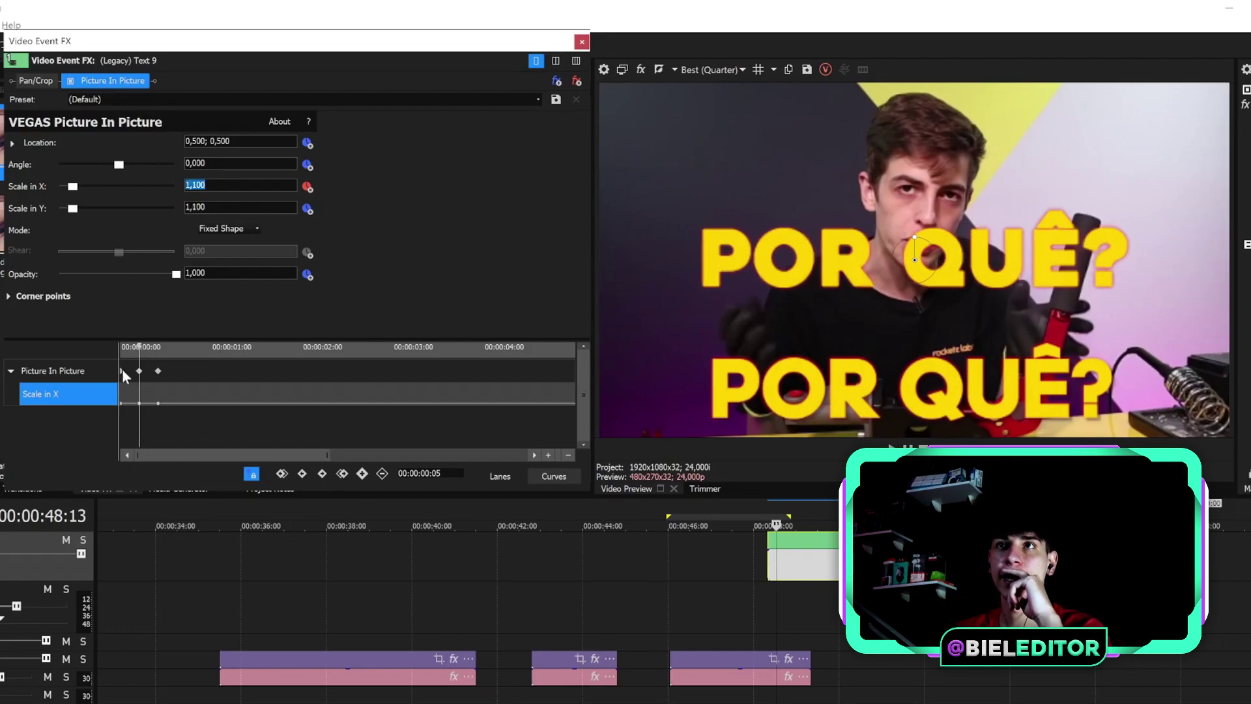
At the title's first keyframe, set the Picture In Picture scale to 0,001 in X and Y, and preview the entrance.
{"action": "left_click", "coordinate": [130, 403]}
{"action": "left_click", "coordinate": [188, 185]}
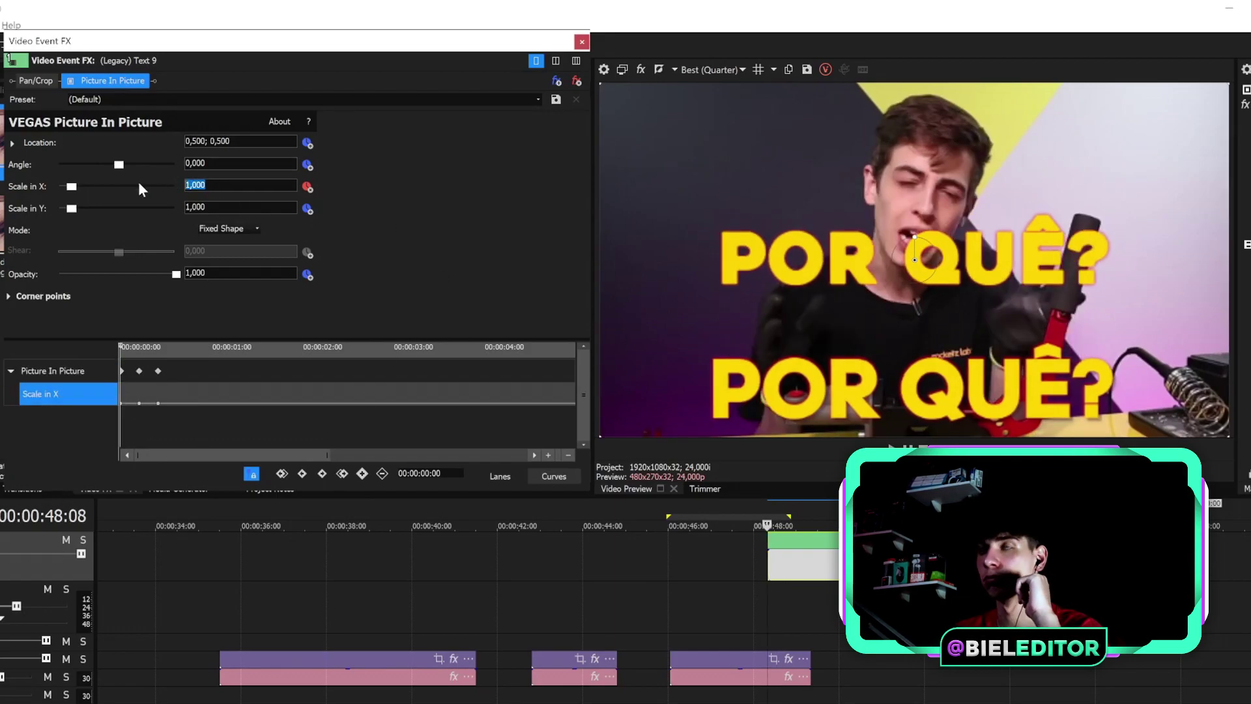
{"action": "type", "text": "0,001"}
{"action": "key", "text": "Return"}
{"action": "left_click", "coordinate": [738, 594]}
{"action": "key", "text": "space"}
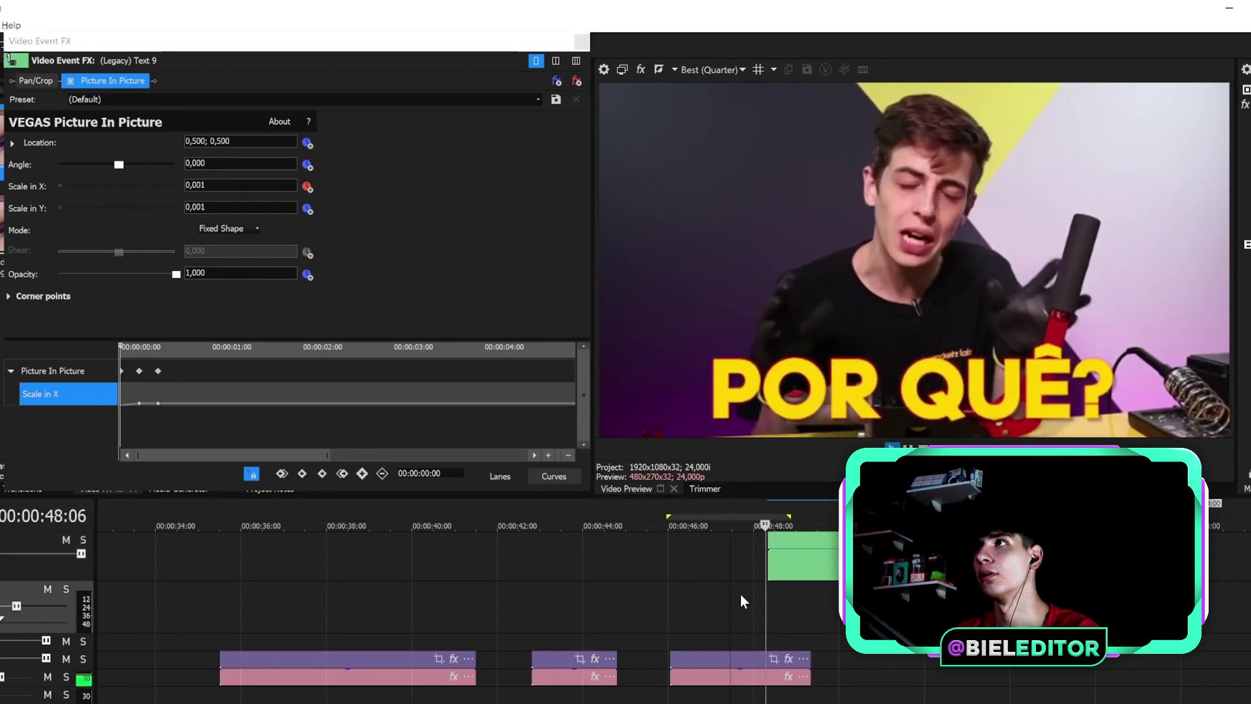
{"action": "left_click", "coordinate": [738, 590]}
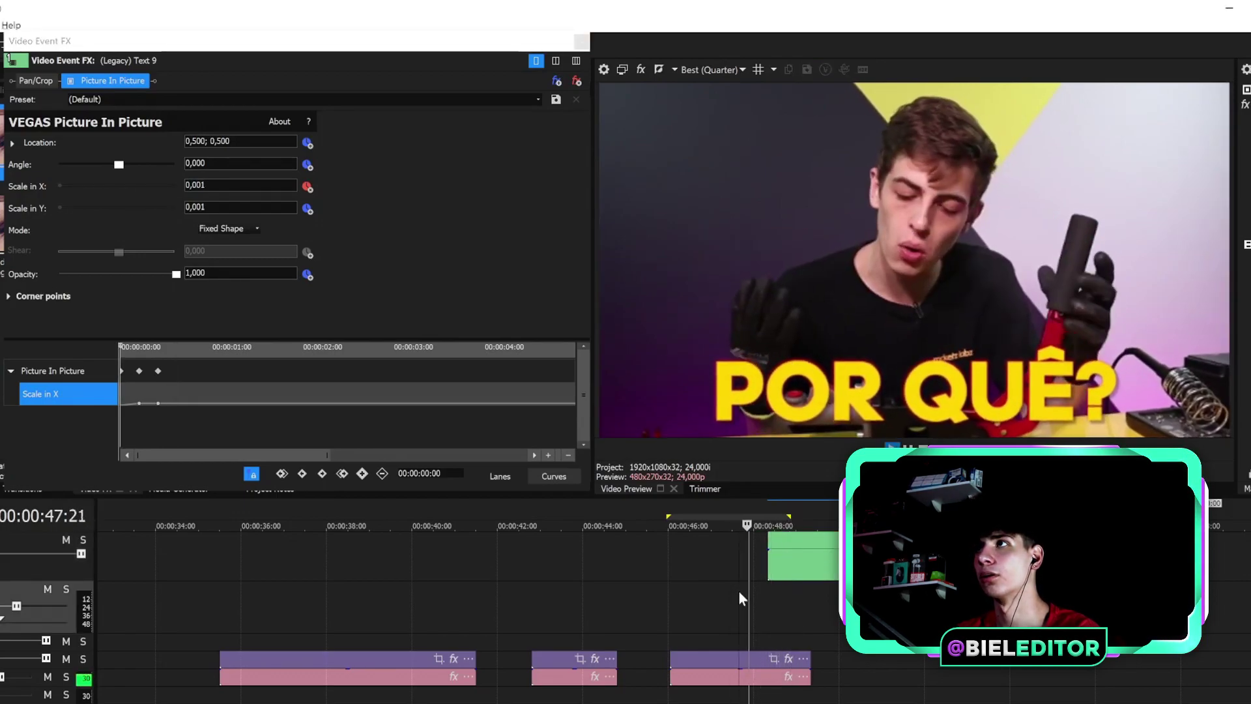
{"action": "left_click_drag", "start_coordinate": [739, 591], "coordinate": [781, 587]}
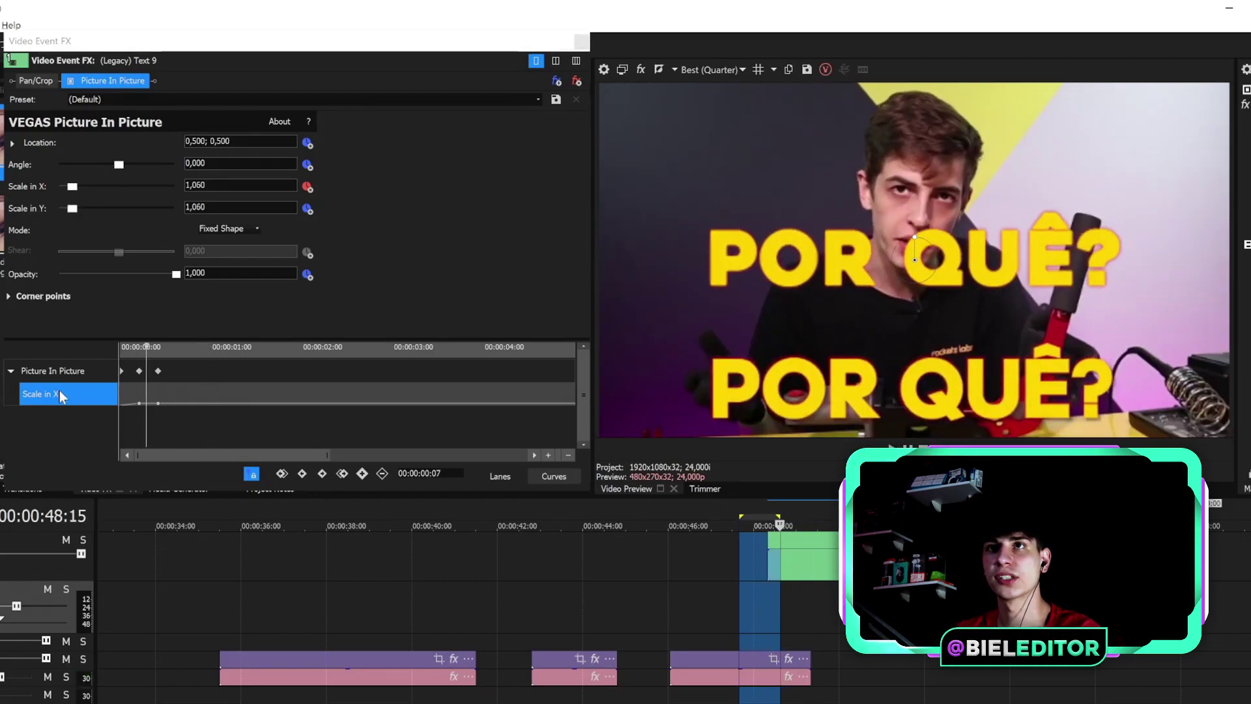
Change the curve type of the Scale in X keyframe at 00:00:00:10 and replay the title's entrance.
{"action": "left_click_drag", "start_coordinate": [183, 394], "coordinate": [118, 404]}
{"action": "left_click", "coordinate": [116, 399]}
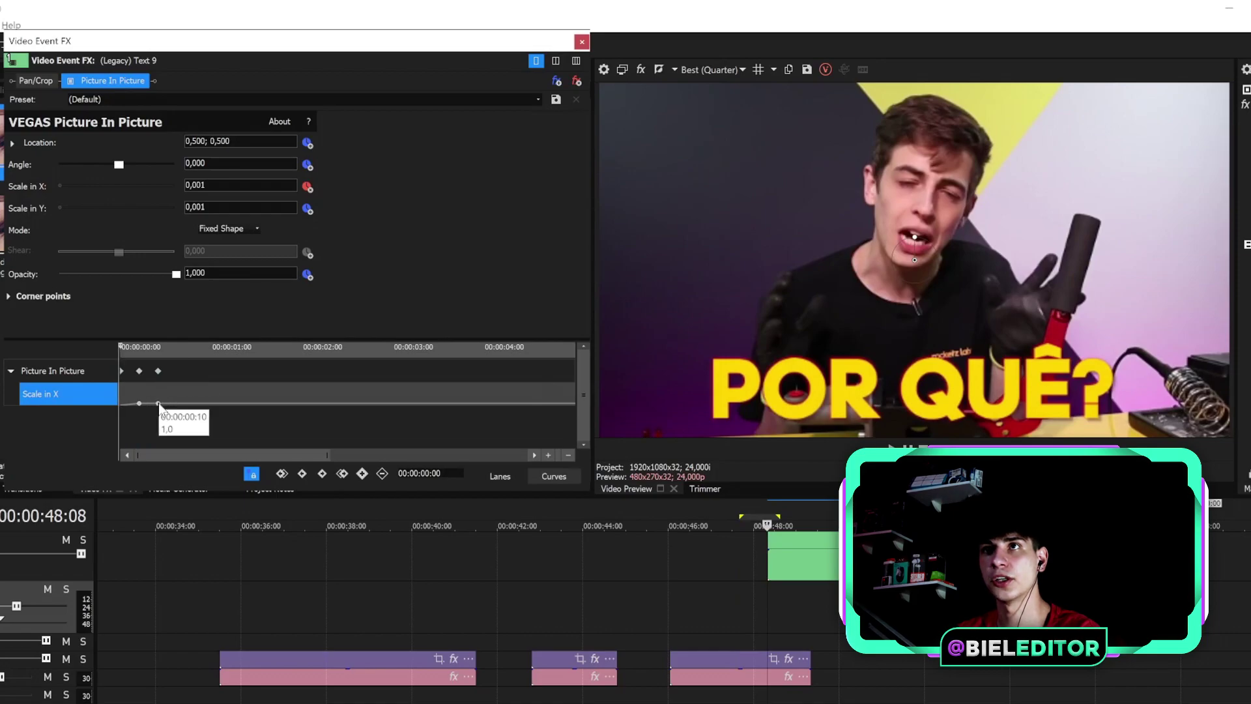
{"action": "right_click", "coordinate": [158, 404]}
{"action": "left_click", "coordinate": [207, 513]}
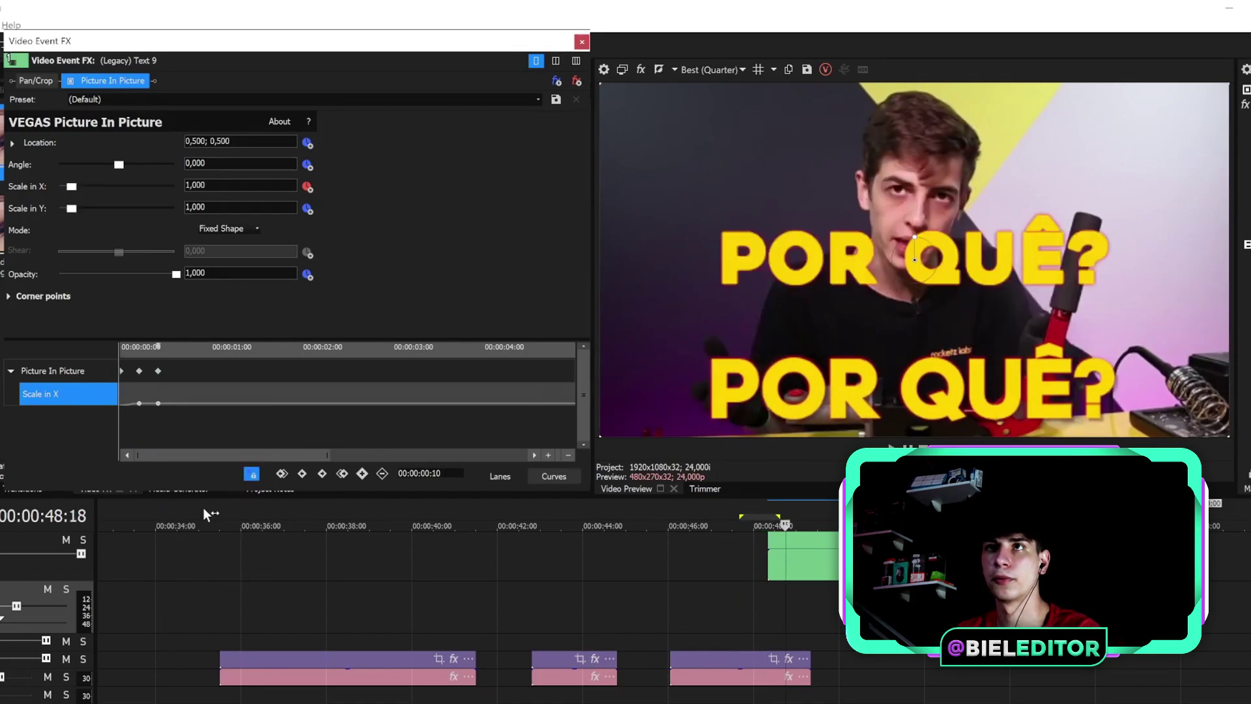
{"action": "left_click", "coordinate": [753, 574]}
{"action": "key", "text": "space"}
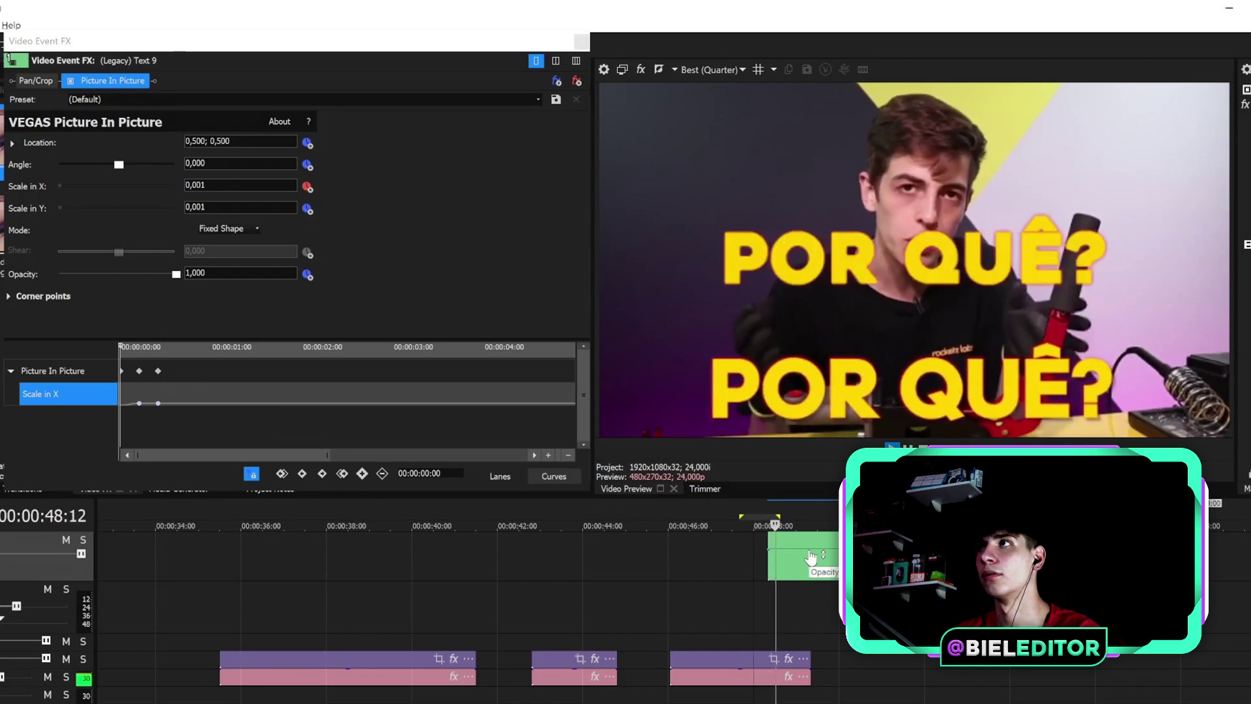
{"action": "left_click", "coordinate": [753, 573]}
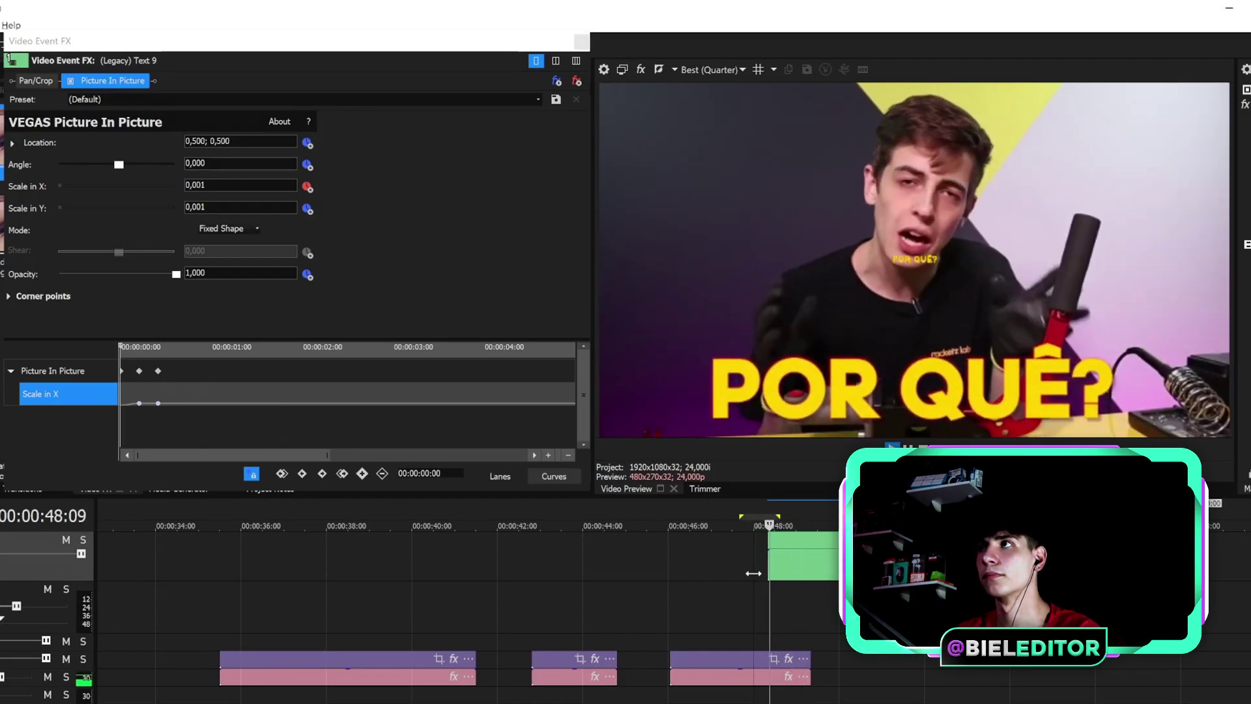
{"action": "left_click_drag", "start_coordinate": [753, 576], "coordinate": [806, 589]}
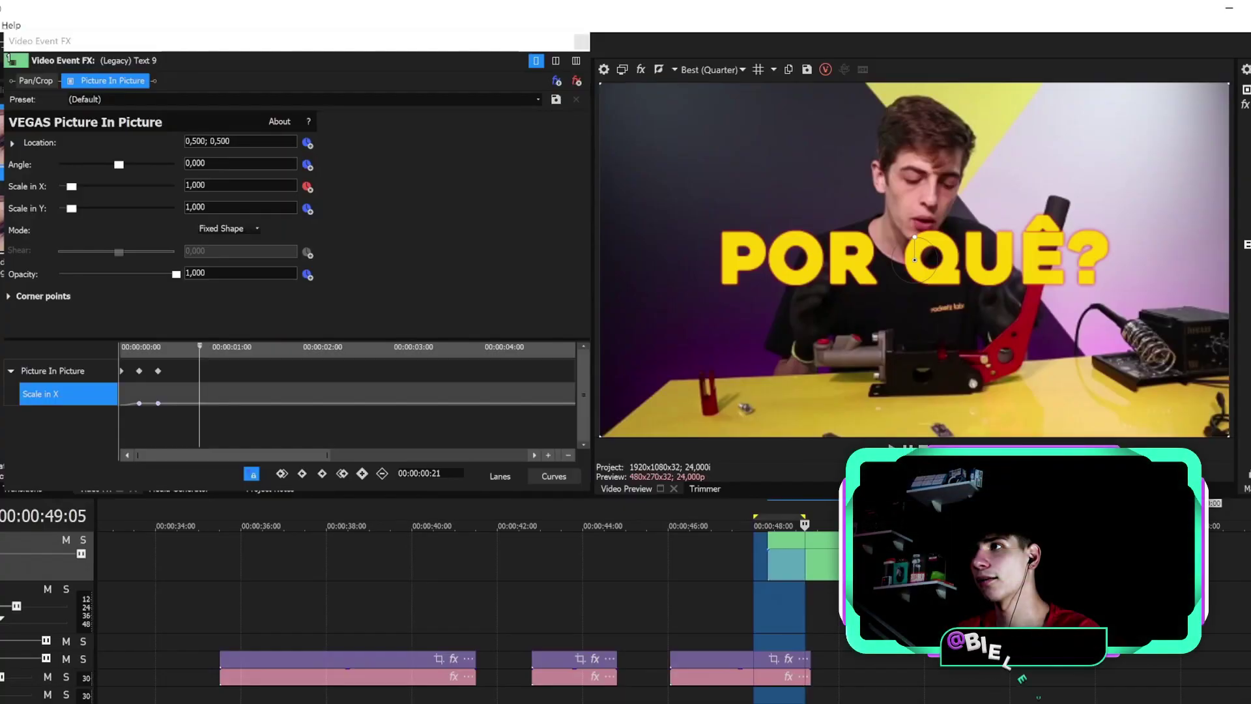
Split the title at 00:00:52:04, delete the excess, and fit the event to the clip below, from 00:00:46:01 to 00:00:49:08.
{"action": "left_click", "coordinate": [930, 607]}
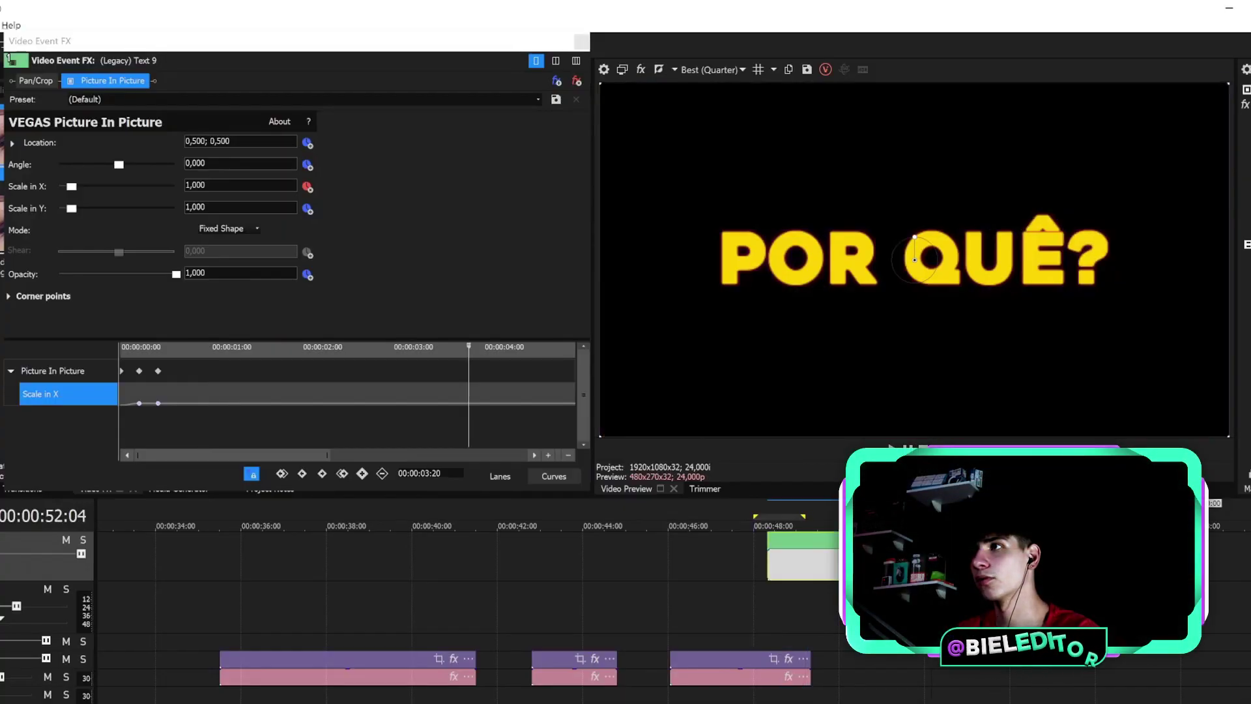
{"action": "key", "text": "s"}
{"action": "key", "text": "Delete"}
{"action": "left_click_drag", "start_coordinate": [889, 565], "coordinate": [789, 564]}
{"action": "left_click_drag", "start_coordinate": [739, 607], "coordinate": [748, 608]}
{"action": "left_click_drag", "start_coordinate": [834, 565], "coordinate": [808, 562]}
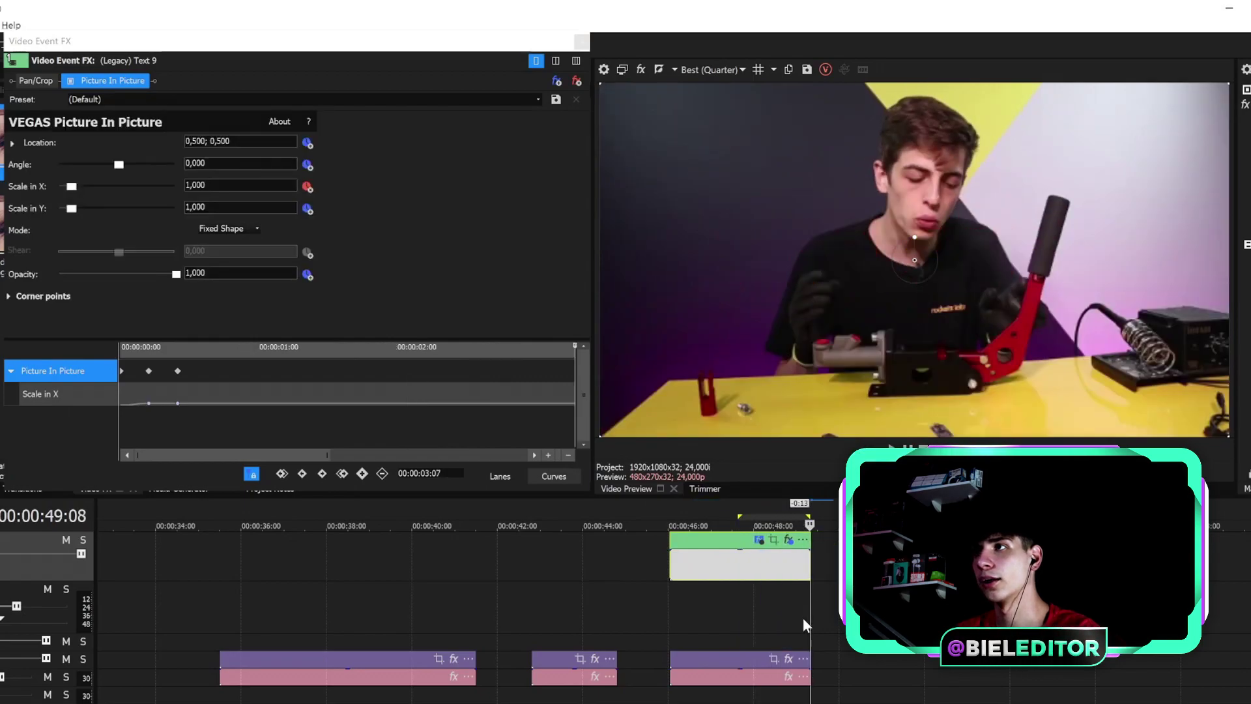
{"action": "scroll", "coordinate": [803, 603], "scroll_direction": "up", "scroll_amount": 2}
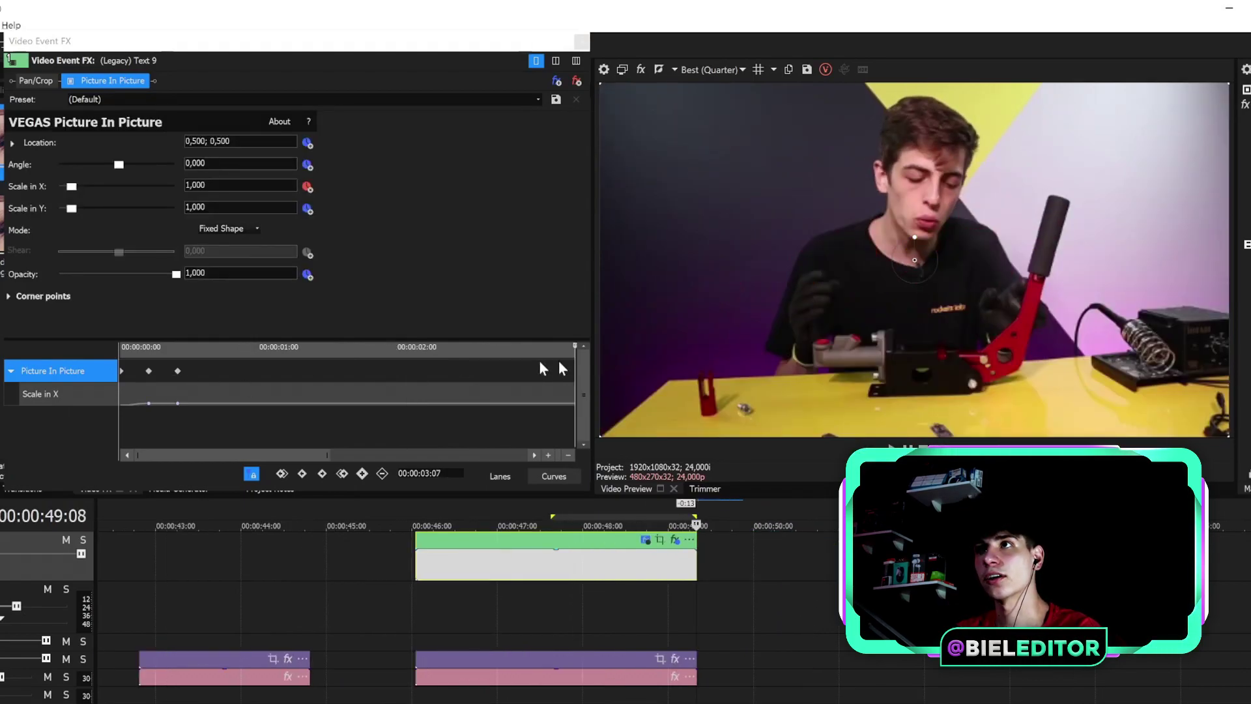
Copy the three scale keyframes in reverse order to the title's end, placing the 1,100 keyframe at 00:00:03:03, and play the title.
{"action": "left_click", "coordinate": [350, 377]}
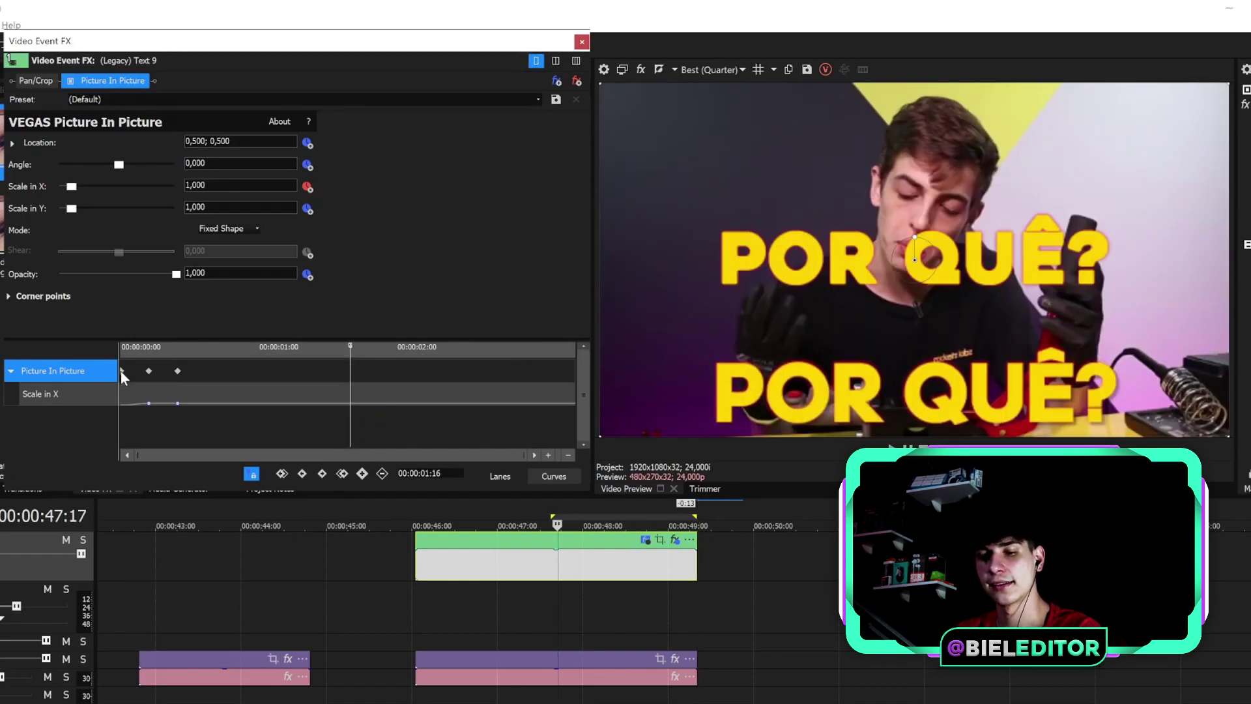
{"action": "left_click_drag", "start_coordinate": [121, 371], "coordinate": [595, 381]}
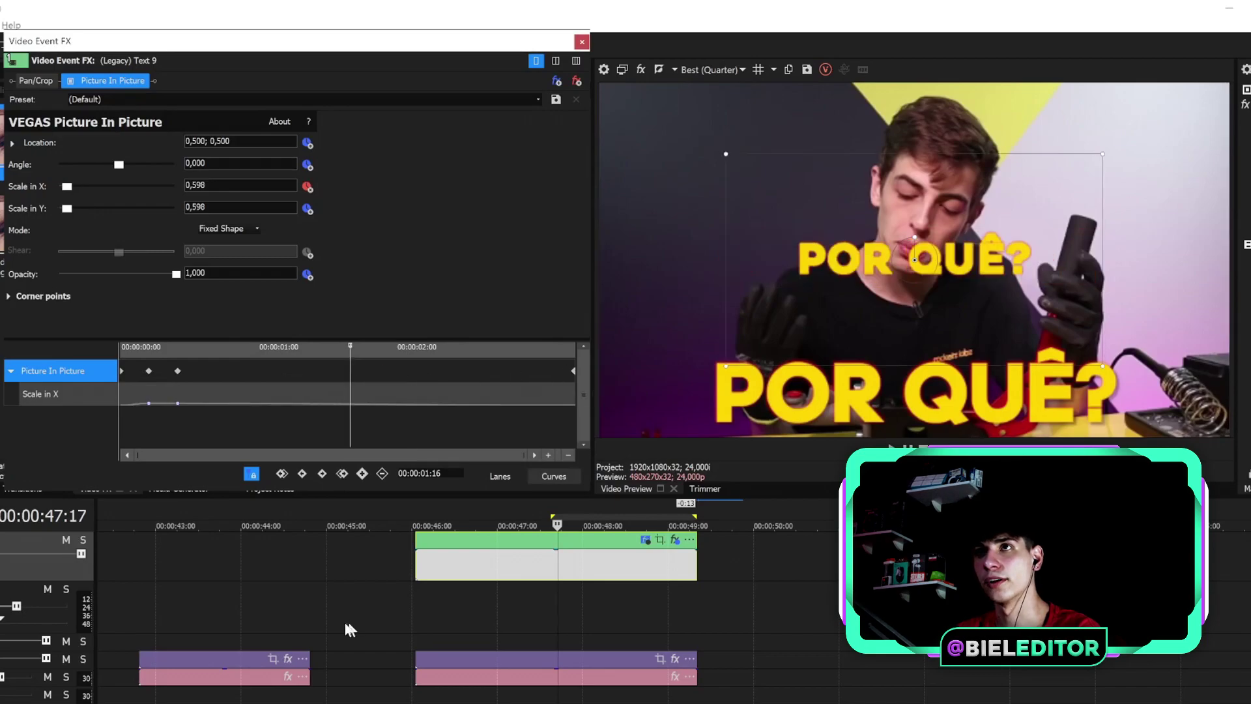
{"action": "left_click_drag", "start_coordinate": [149, 371], "coordinate": [557, 395]}
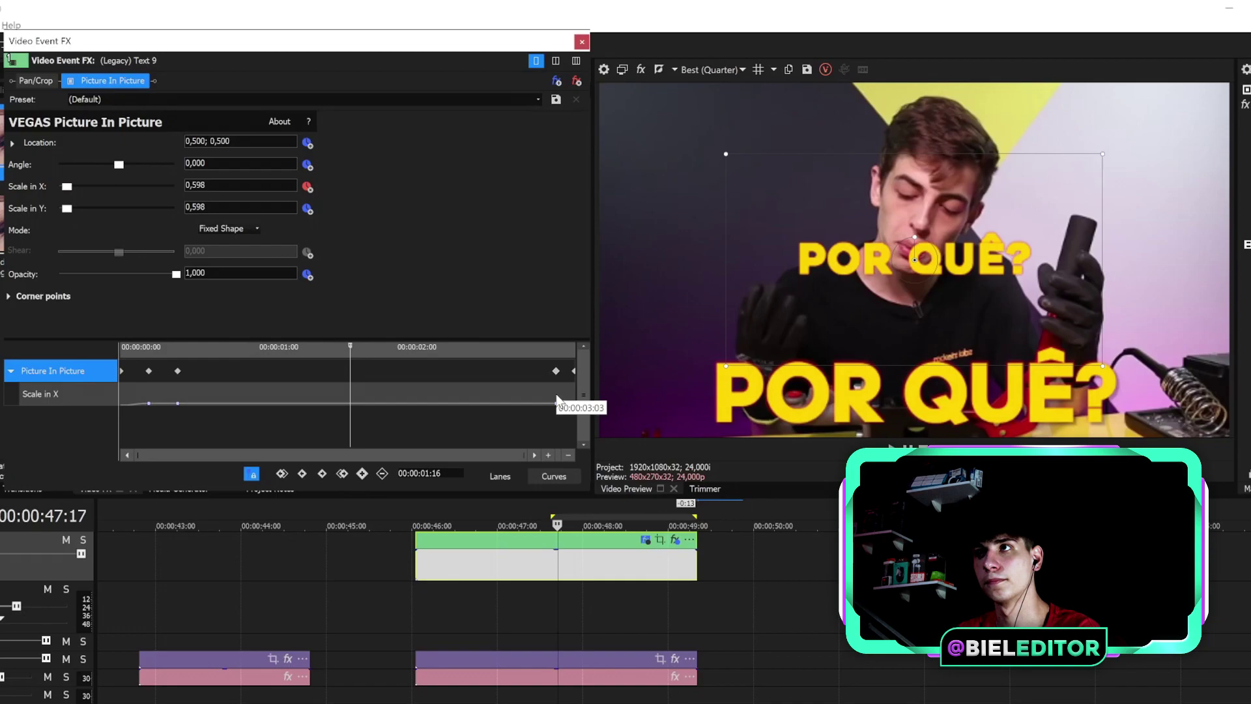
{"action": "left_click", "coordinate": [178, 371]}
{"action": "left_click_drag", "start_coordinate": [223, 377], "coordinate": [490, 378]}
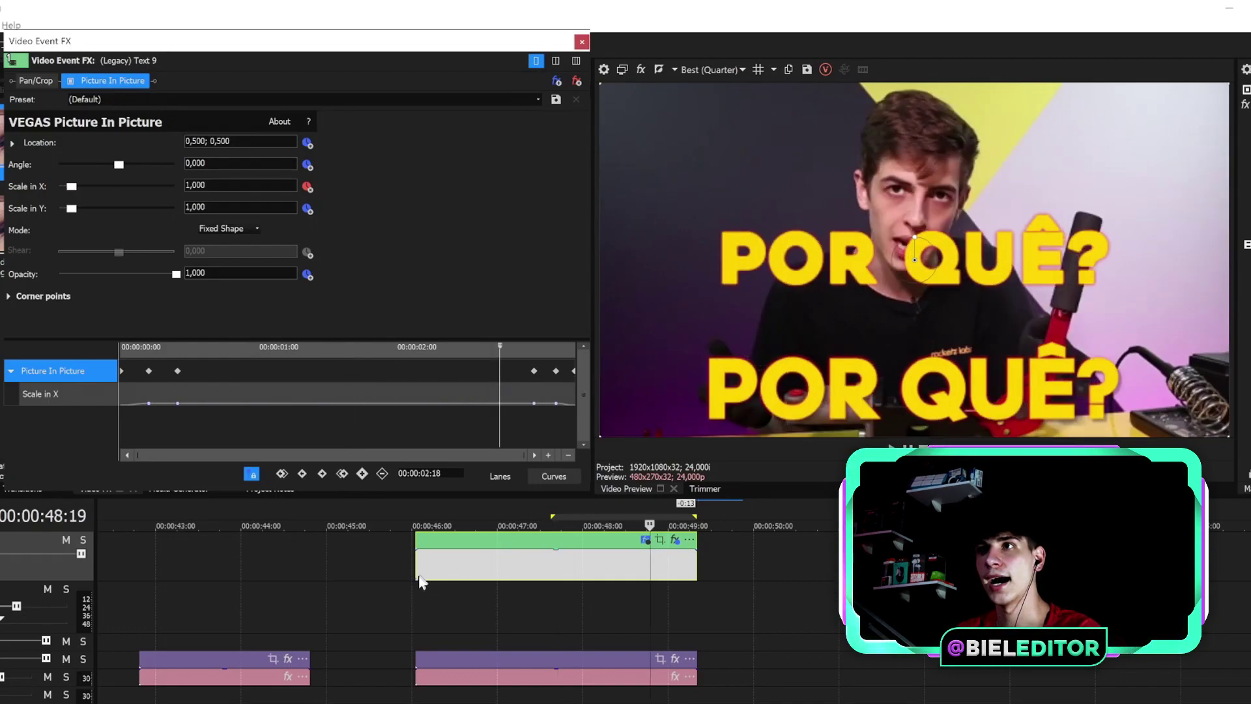
{"action": "left_click", "coordinate": [412, 594]}
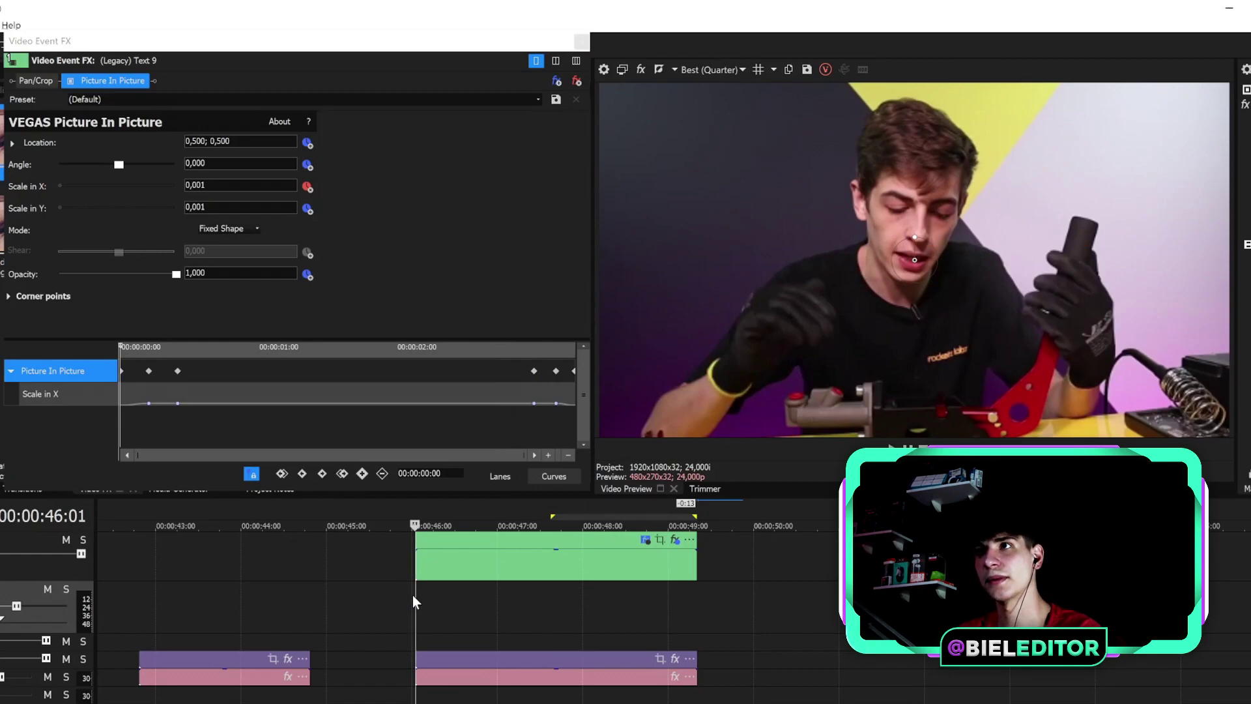
{"action": "key", "text": "space"}
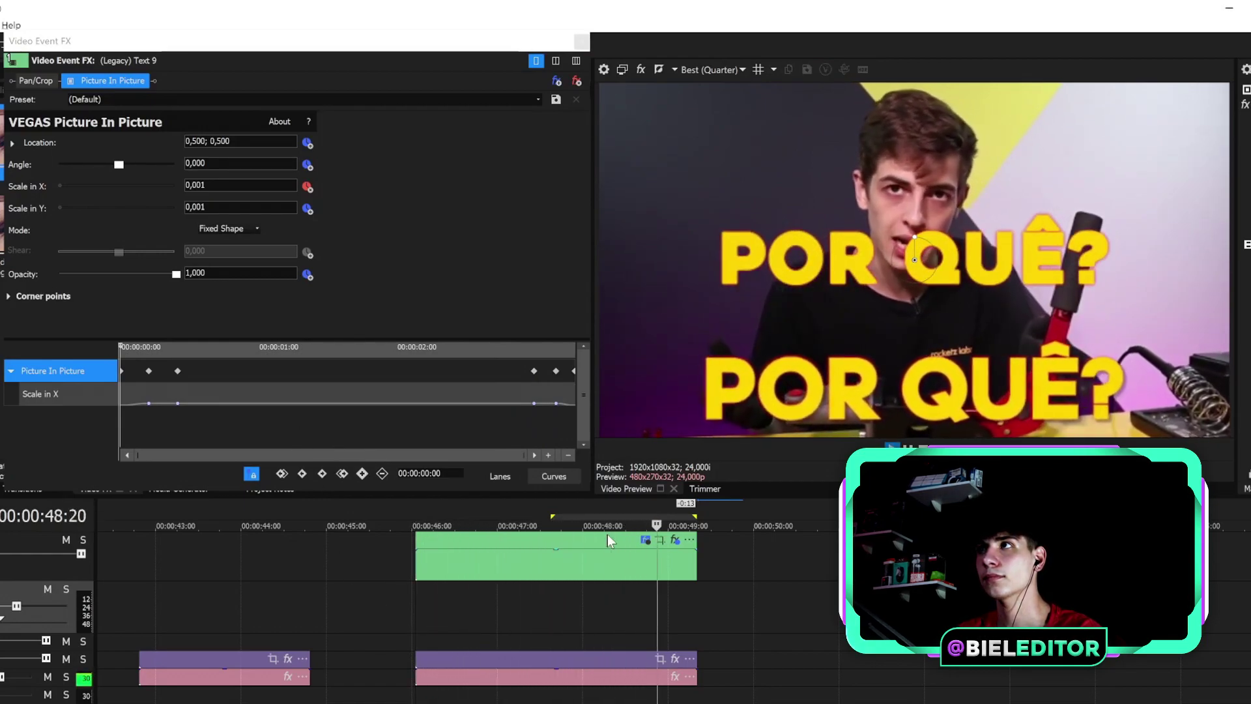
{"action": "left_click_drag", "start_coordinate": [358, 613], "coordinate": [476, 601]}
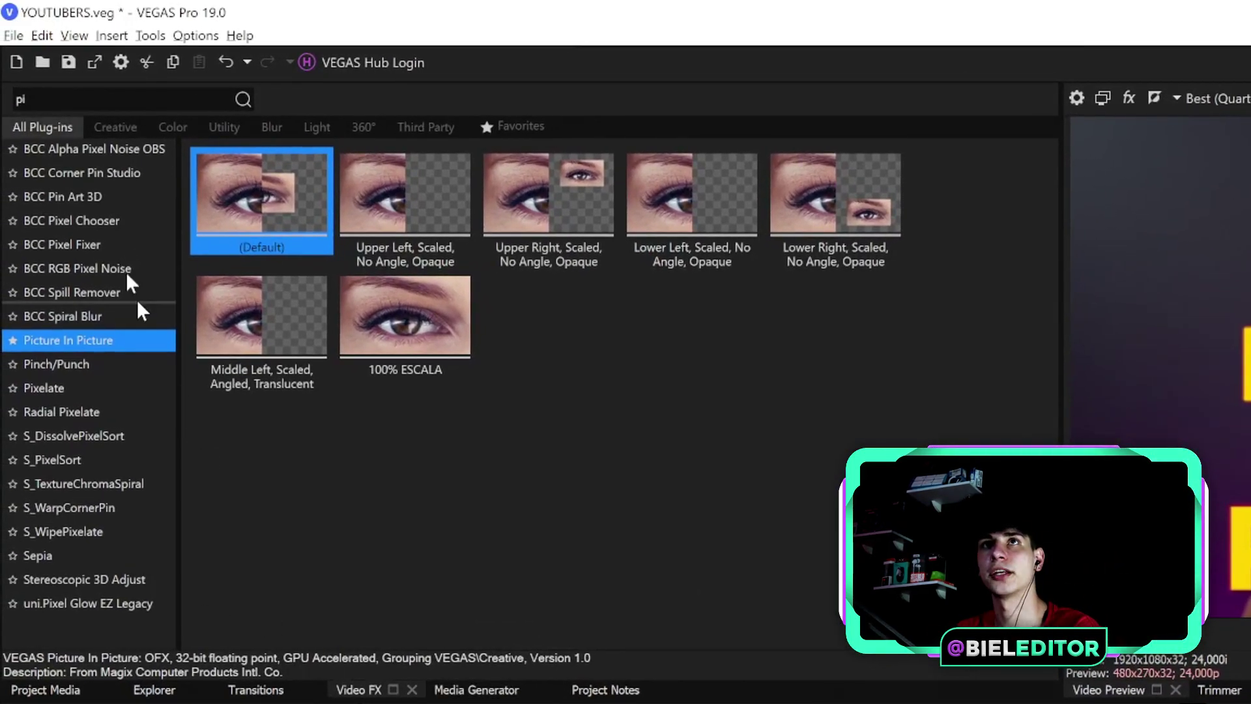
Find the S_Shake effect in Video FX and apply its Default preset to the title event.
{"action": "left_click_drag", "start_coordinate": [44, 101], "coordinate": [4, 114]}
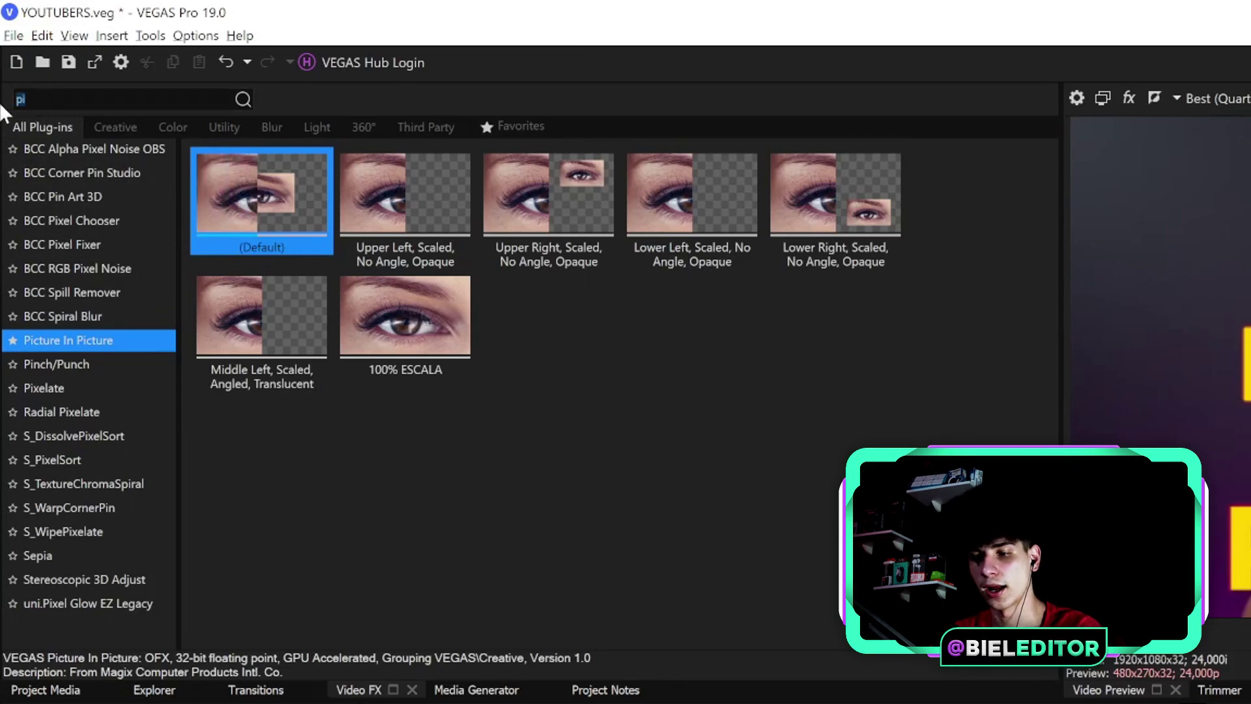
{"action": "key", "text": "BackSpace"}
{"action": "type", "text": "s."}
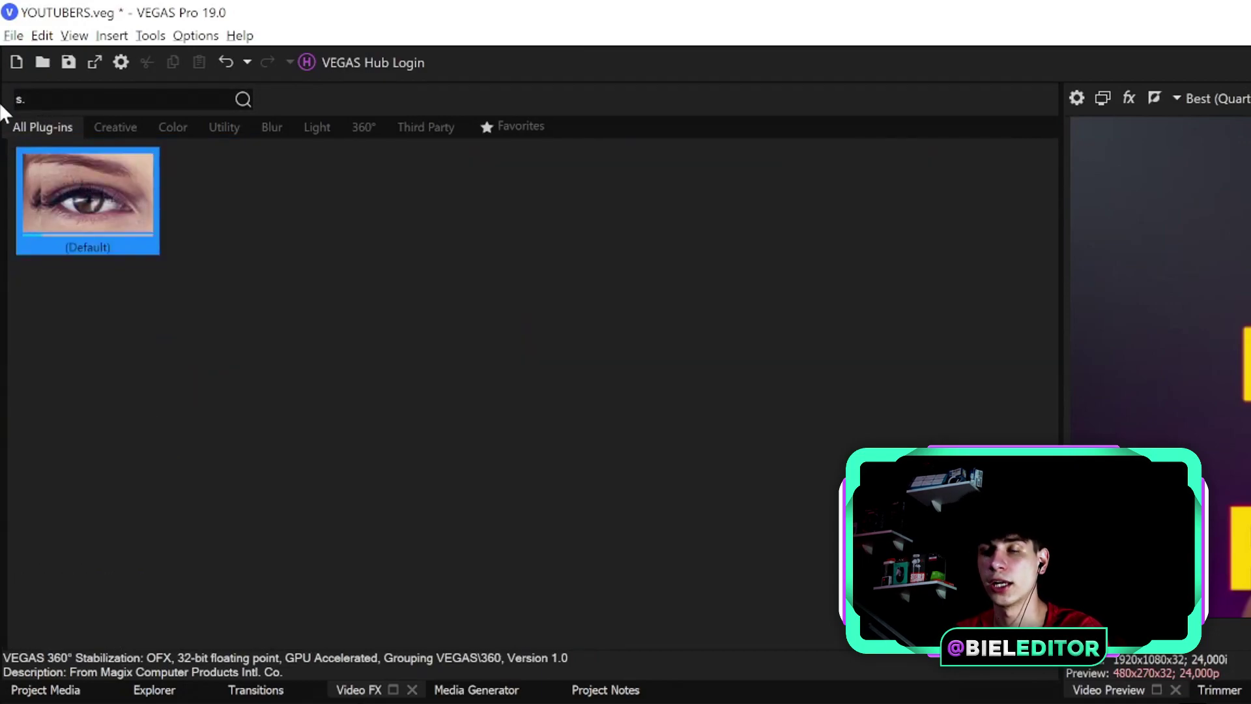
{"action": "key", "text": "BackSpace"}
{"action": "key", "text": "BackSpace"}
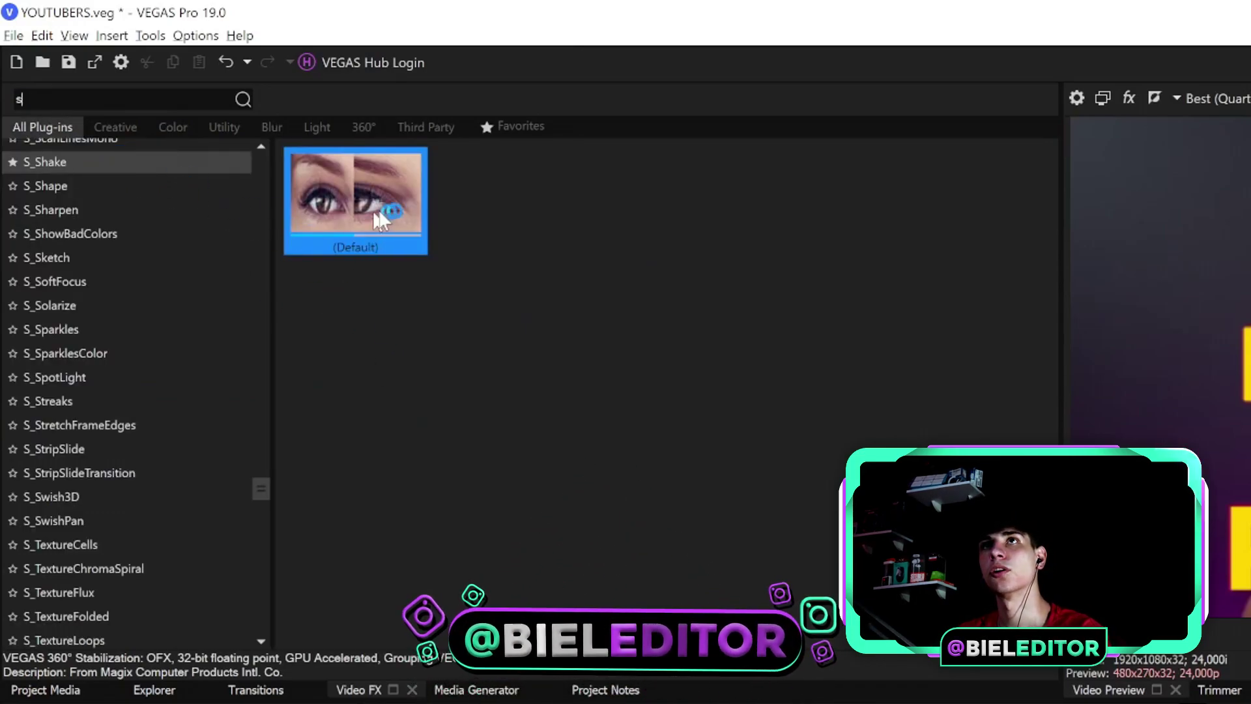
{"action": "left_click_drag", "start_coordinate": [392, 229], "coordinate": [509, 569]}
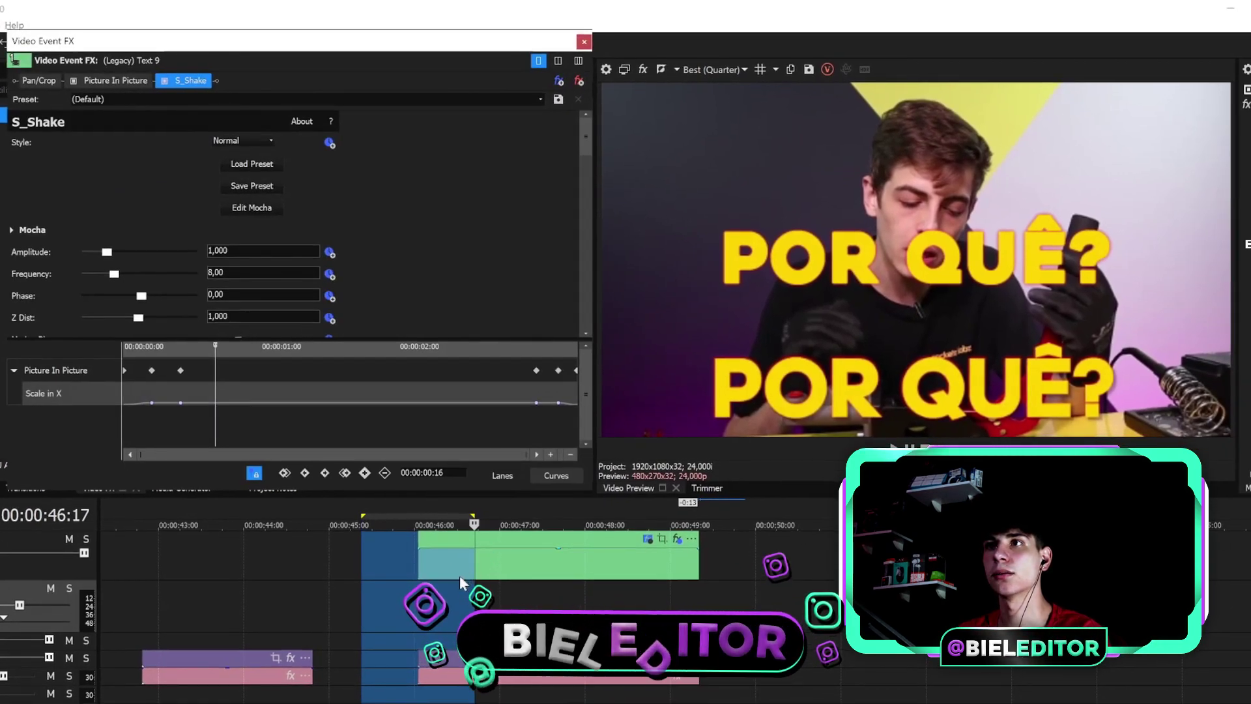
Enable Motion Blur in the title's S_Shake effect and play the title from its start.
{"action": "mouse_move", "coordinate": [413, 596]}
{"action": "left_mouse_down"}
{"action": "mouse_move", "coordinate": [447, 601]}
{"action": "mouse_move", "coordinate": [411, 582]}
{"action": "mouse_move", "coordinate": [425, 597]}
{"action": "left_mouse_up"}
{"action": "scroll", "coordinate": [411, 582], "scroll_direction": "down", "scroll_amount": 1}
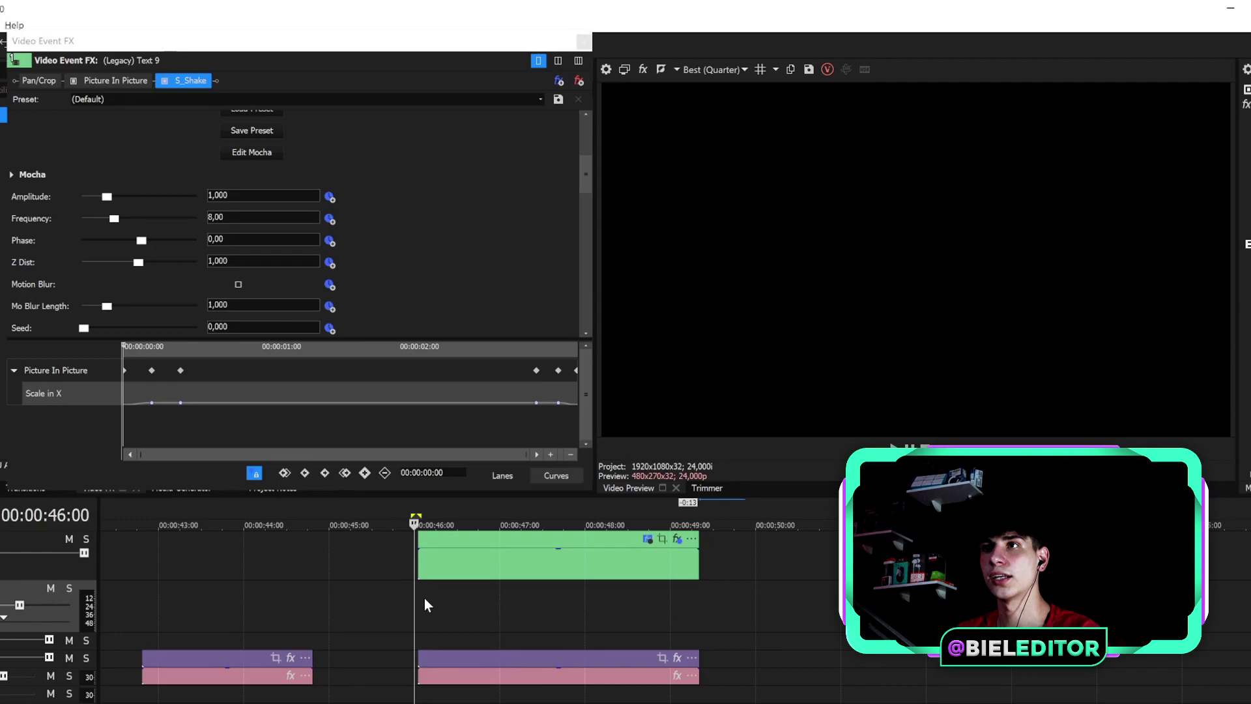
{"action": "left_click", "coordinate": [236, 284]}
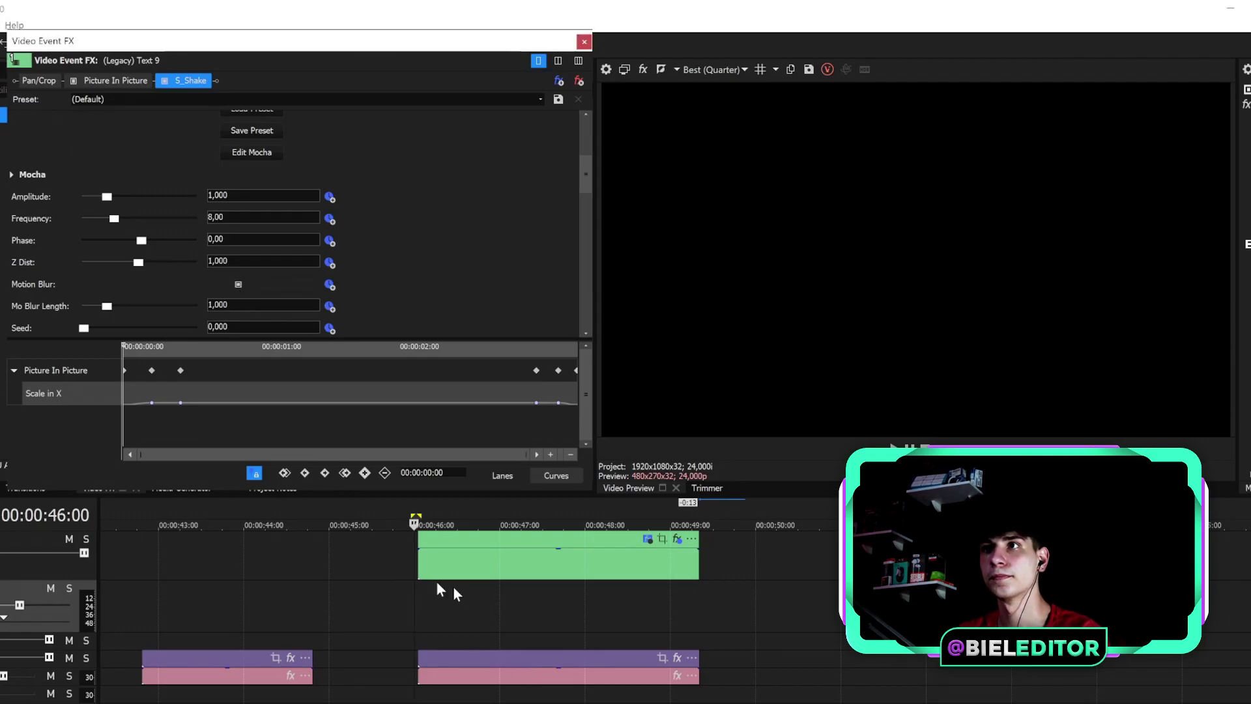
{"action": "left_click", "coordinate": [415, 585]}
{"action": "key", "text": "space"}
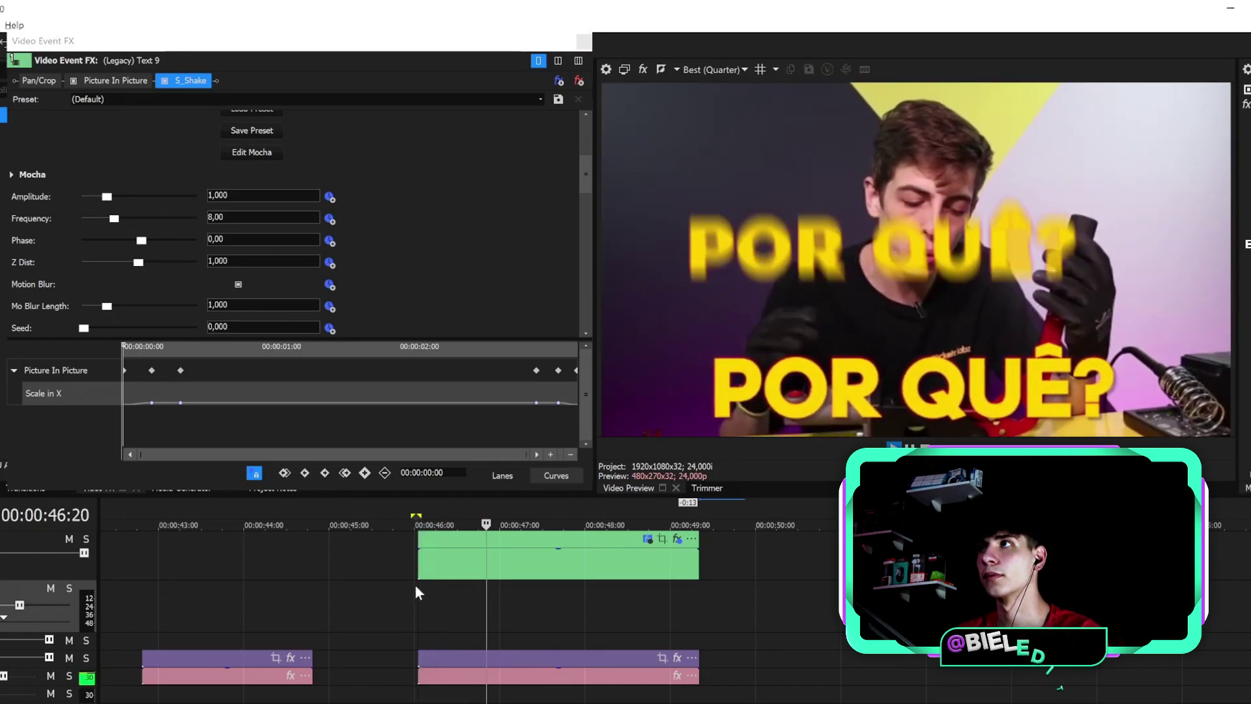
{"action": "key", "text": "space"}
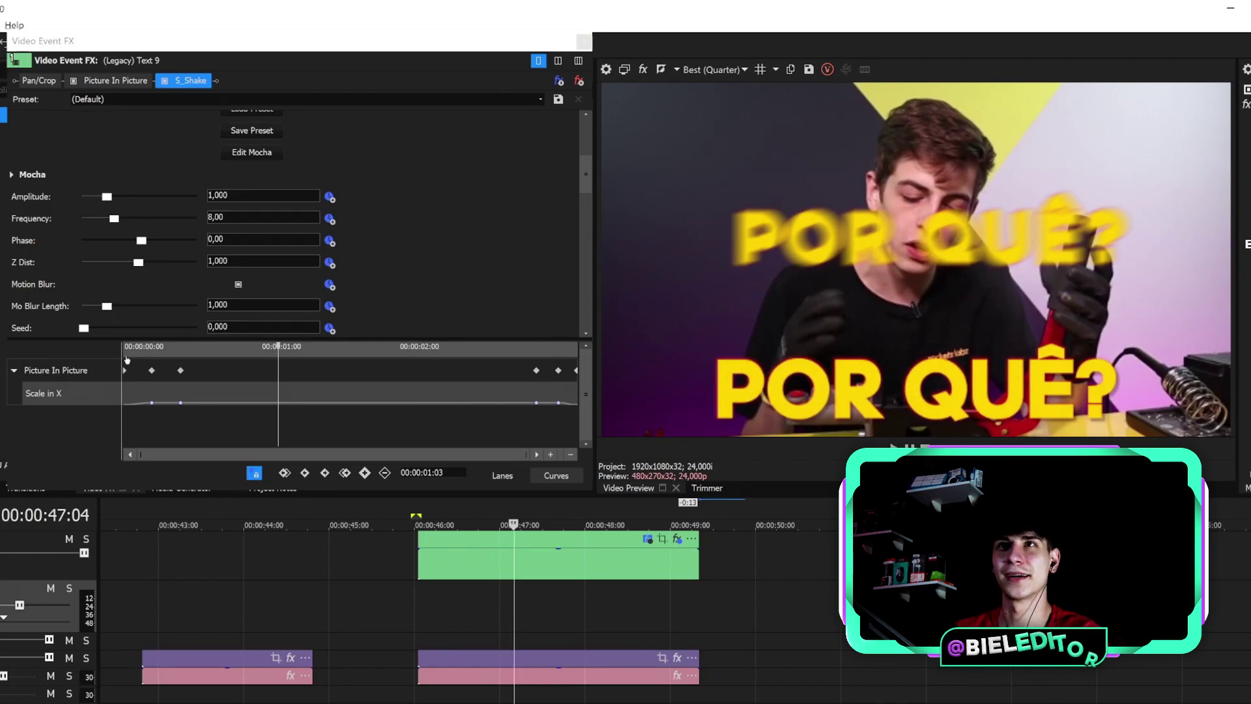
Set the S_Shake amplitude to 0,200 and frequency to 0,50, and replay the title from its start.
{"action": "left_click", "coordinate": [222, 196]}
{"action": "type", "text": "0"}
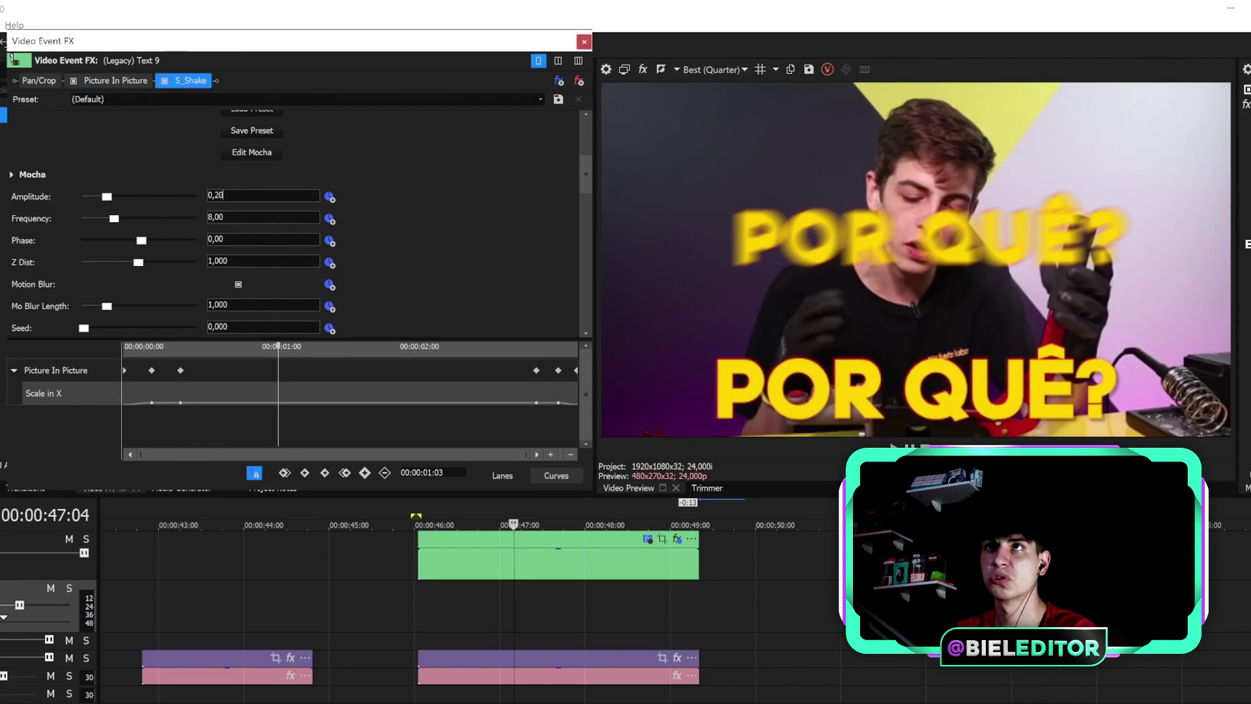
{"action": "key", "text": "Return"}
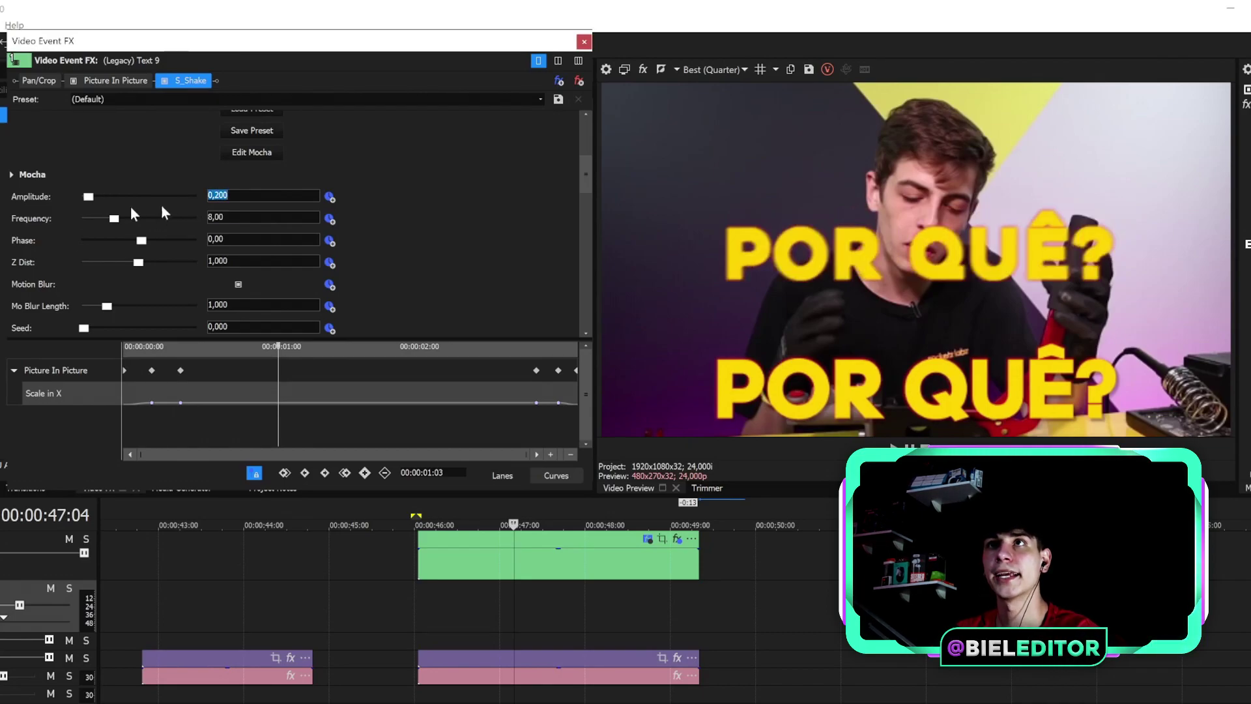
{"action": "type", "text": "0"}
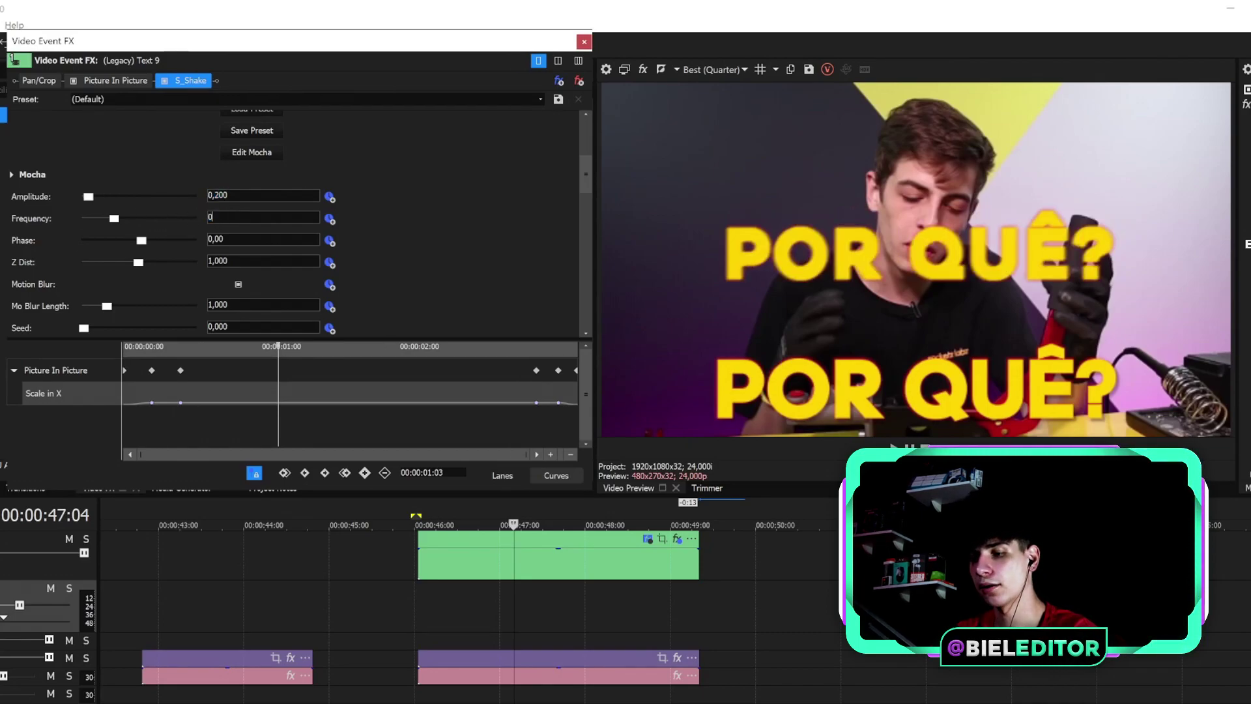
{"action": "type", "text": ",50"}
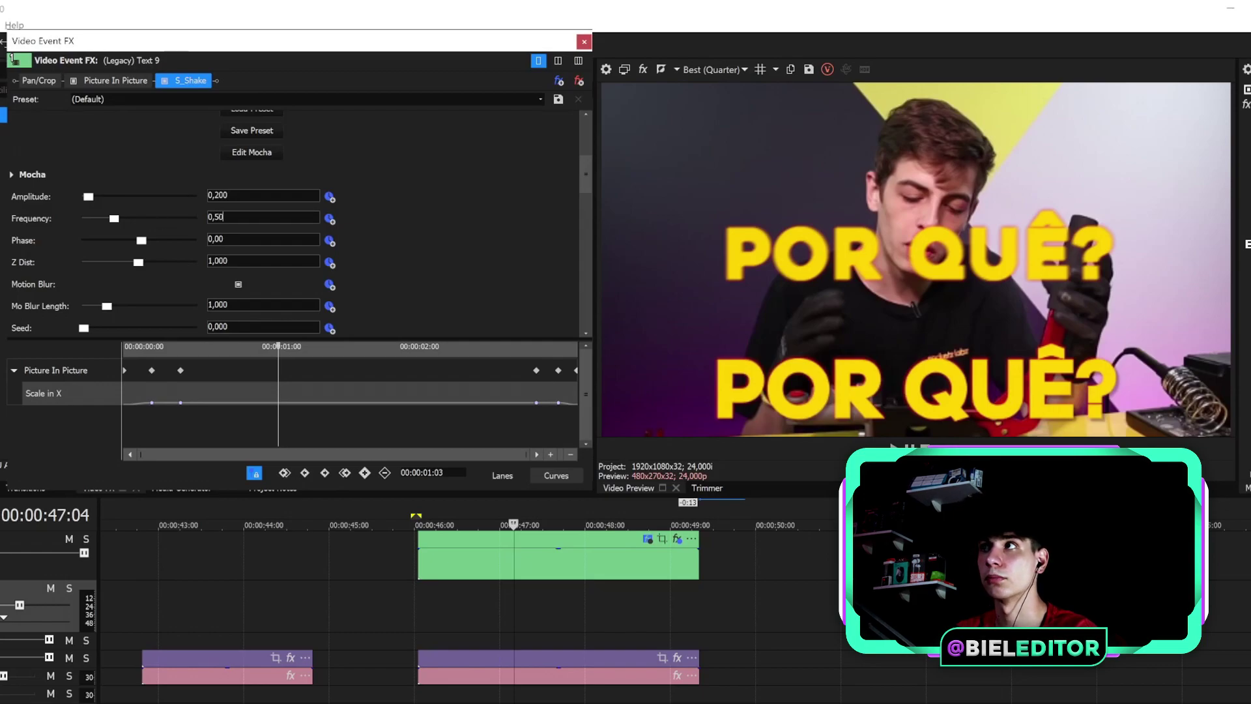
{"action": "key", "text": "Return"}
{"action": "left_click", "coordinate": [416, 613]}
{"action": "key", "text": "space"}
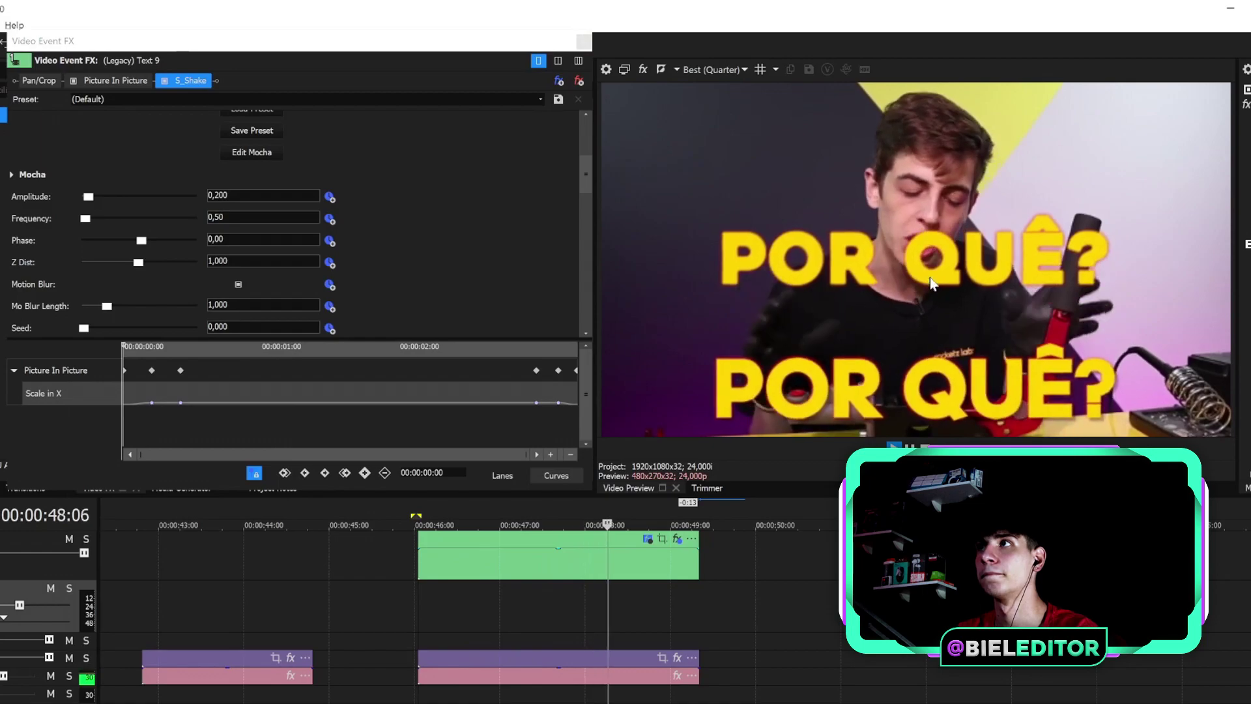
Disable Motion Blur in the title's S_Shake effect, set its frequency to 1,00, and replay the title from its start.
{"action": "mouse_move", "coordinate": [454, 597]}
{"action": "left_mouse_down"}
{"action": "mouse_move", "coordinate": [524, 596]}
{"action": "mouse_move", "coordinate": [400, 594]}
{"action": "mouse_move", "coordinate": [449, 595]}
{"action": "left_mouse_up"}
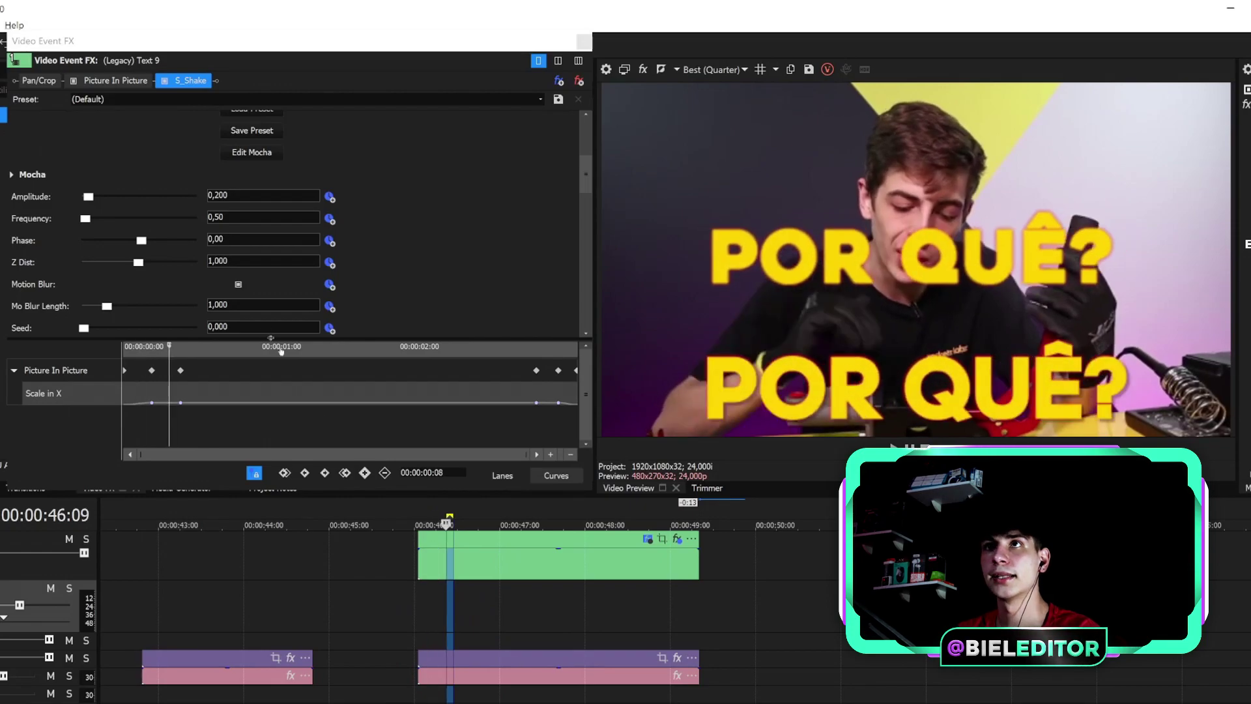
{"action": "left_click", "coordinate": [239, 287]}
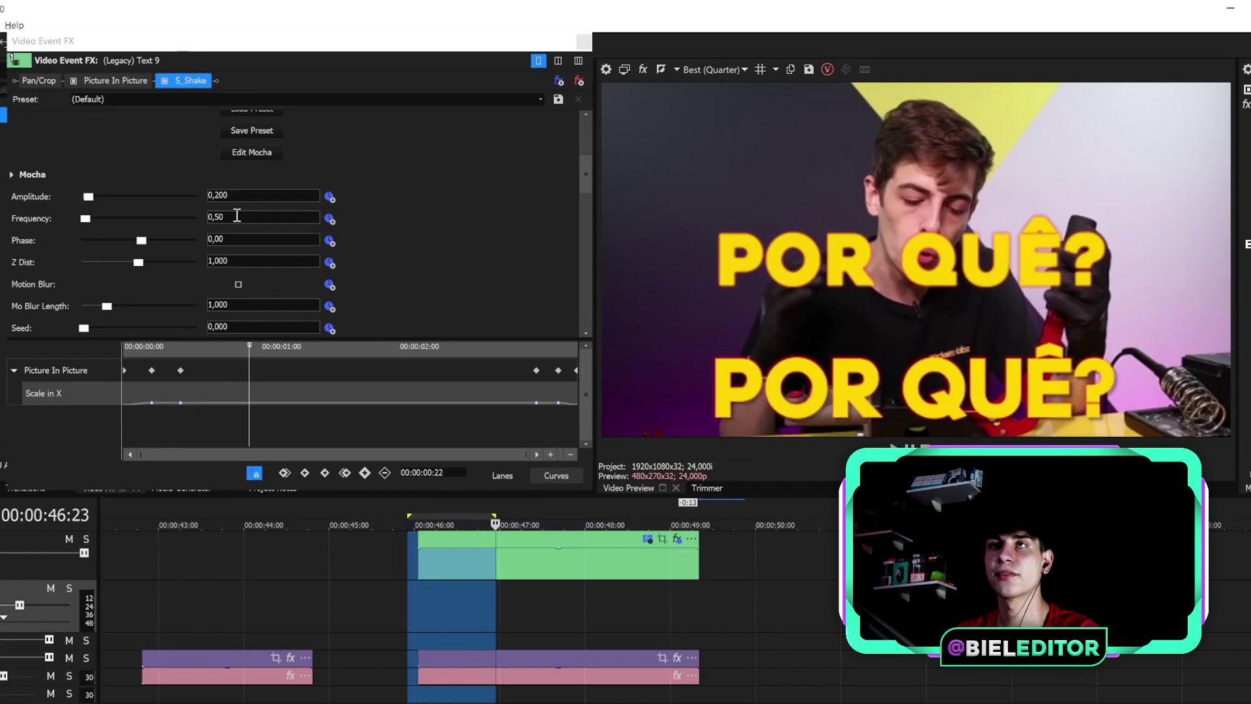
{"action": "left_click", "coordinate": [234, 224]}
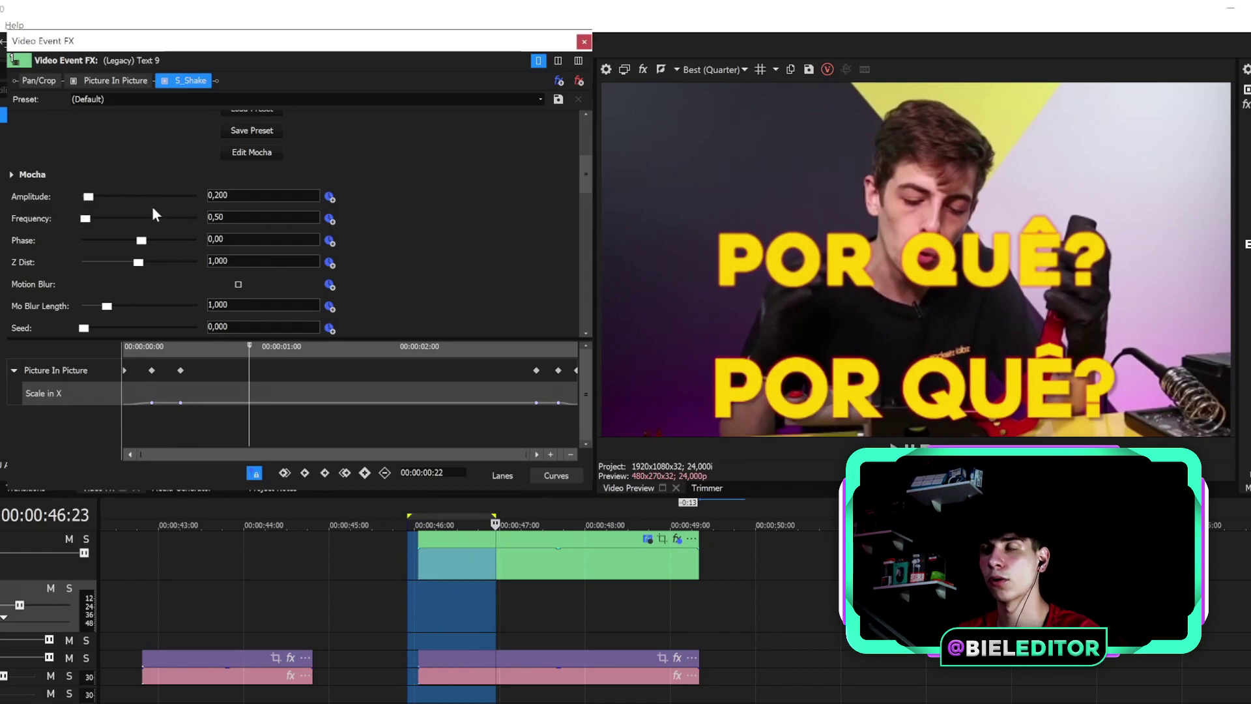
{"action": "type", "text": "1"}
{"action": "key", "text": "Return"}
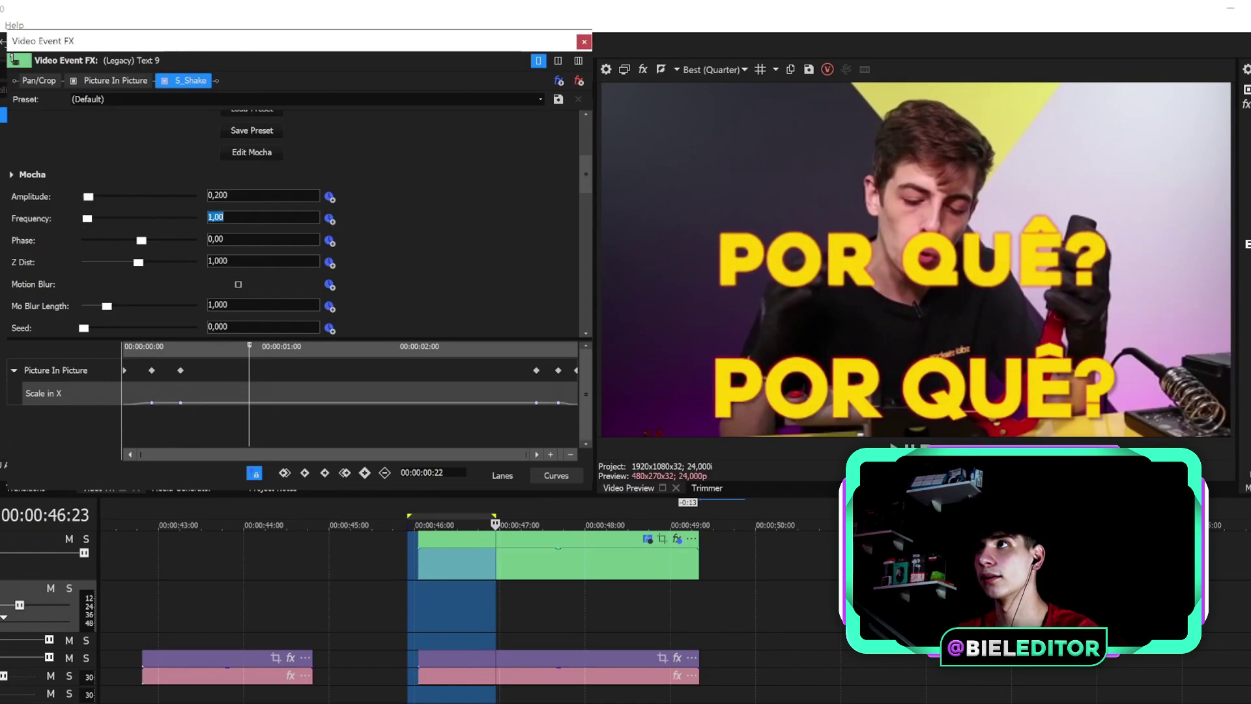
{"action": "left_click", "coordinate": [417, 604]}
{"action": "key", "text": "space"}
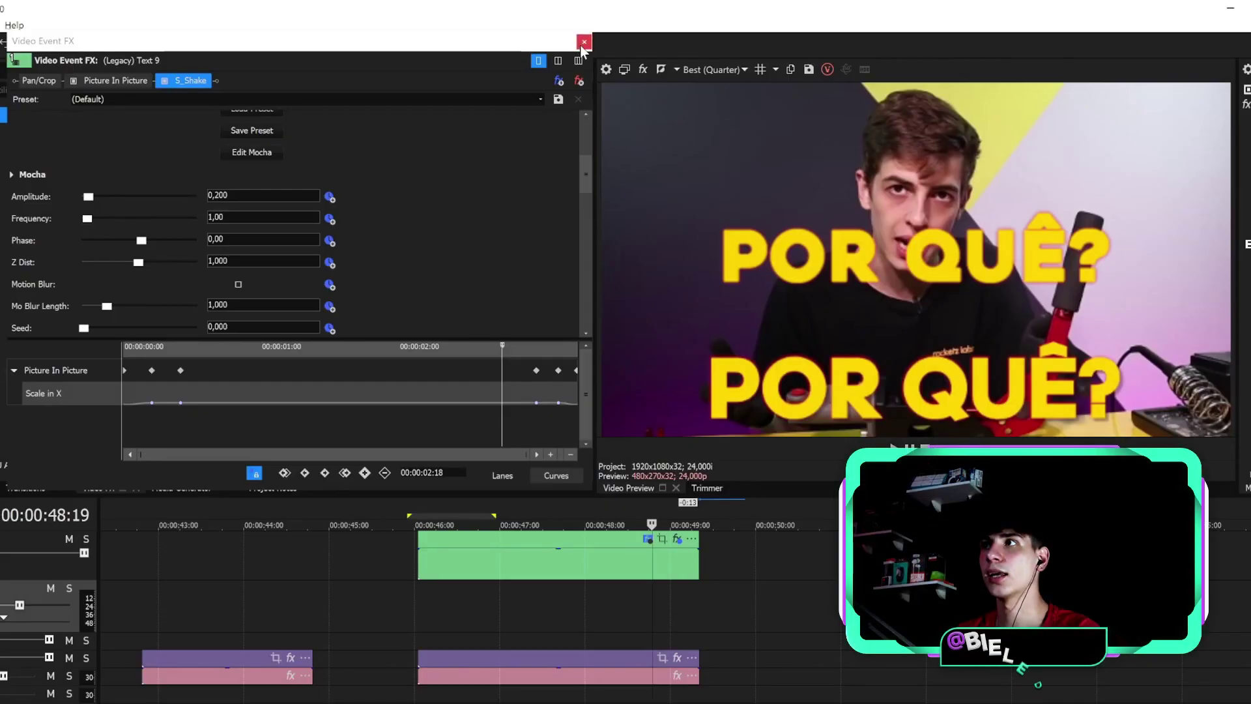
Find the Linear Blur effect in Video FX and apply its Default preset to the title event.
{"action": "left_click_drag", "start_coordinate": [412, 596], "coordinate": [432, 596]}
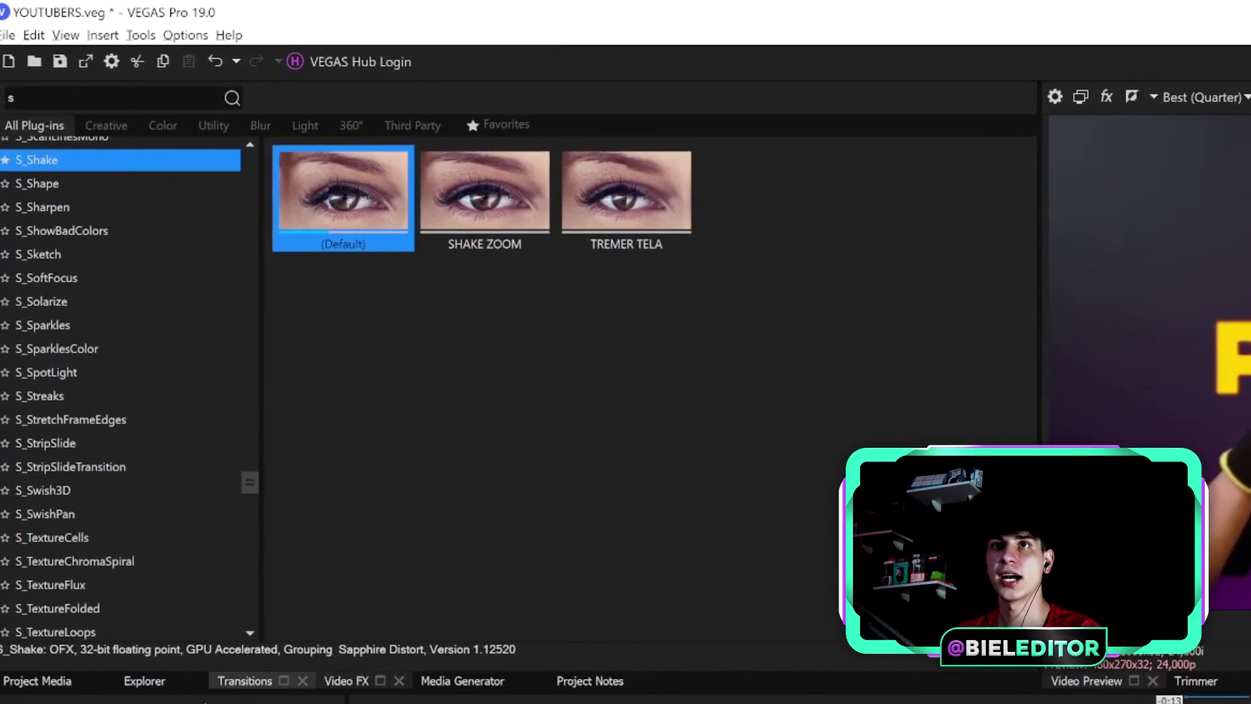
{"action": "left_click", "coordinate": [91, 103]}
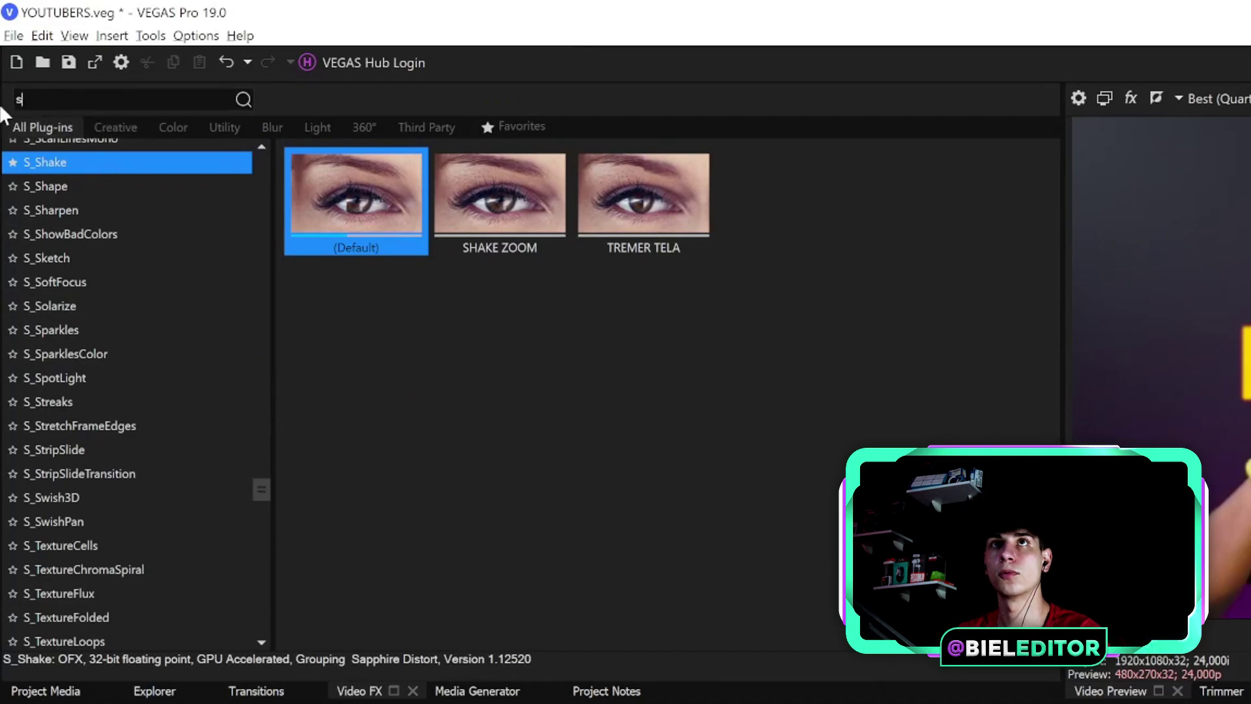
{"action": "key", "text": "BackSpace"}
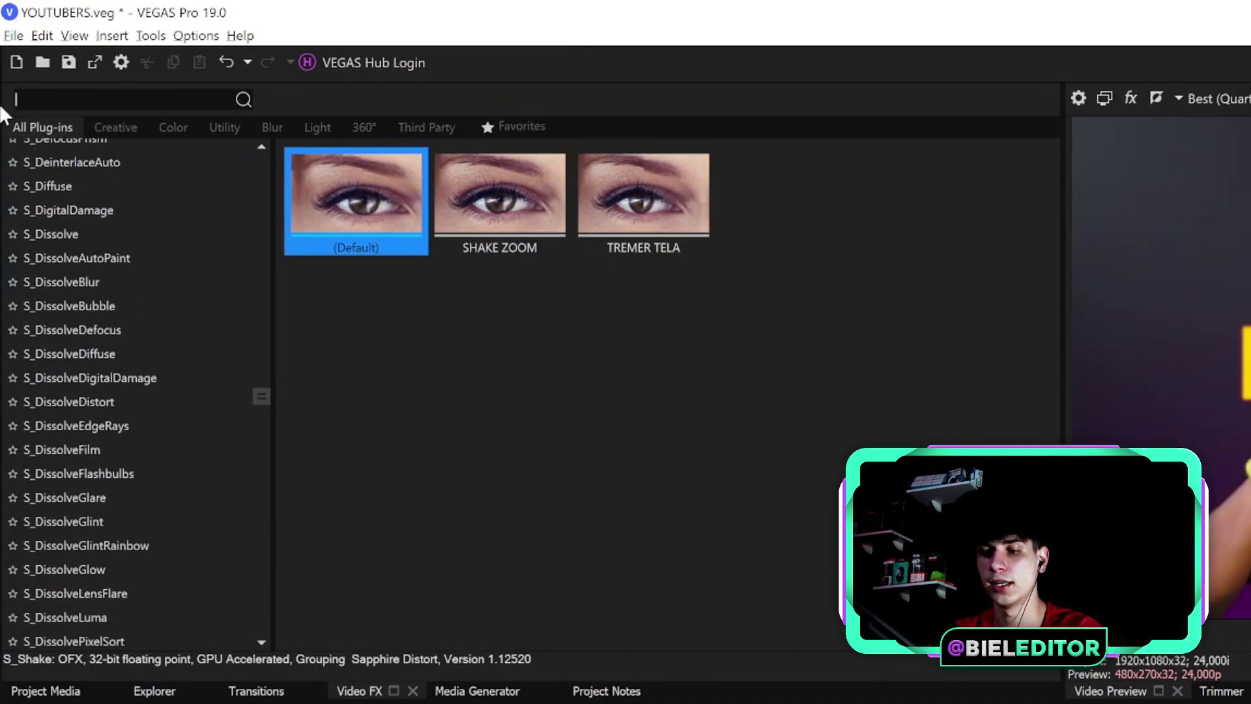
{"action": "type", "text": "line"}
{"action": "left_click", "coordinate": [50, 270]}
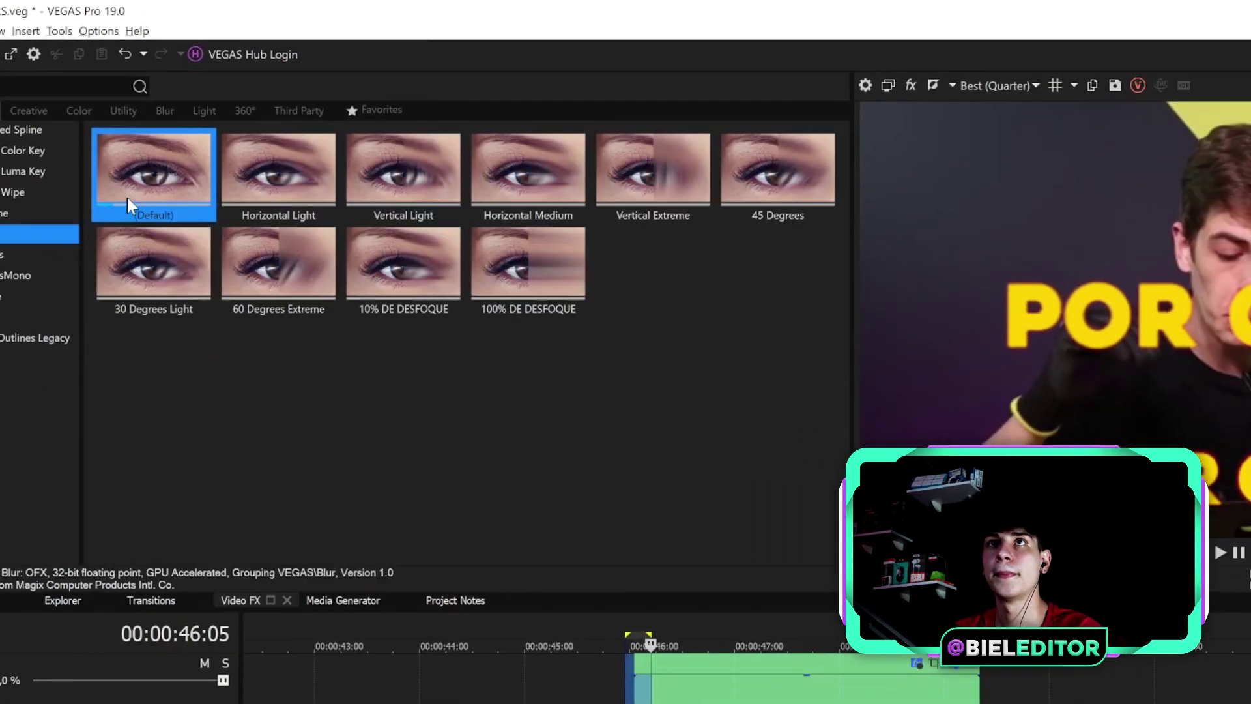
{"action": "left_click_drag", "start_coordinate": [127, 198], "coordinate": [737, 687]}
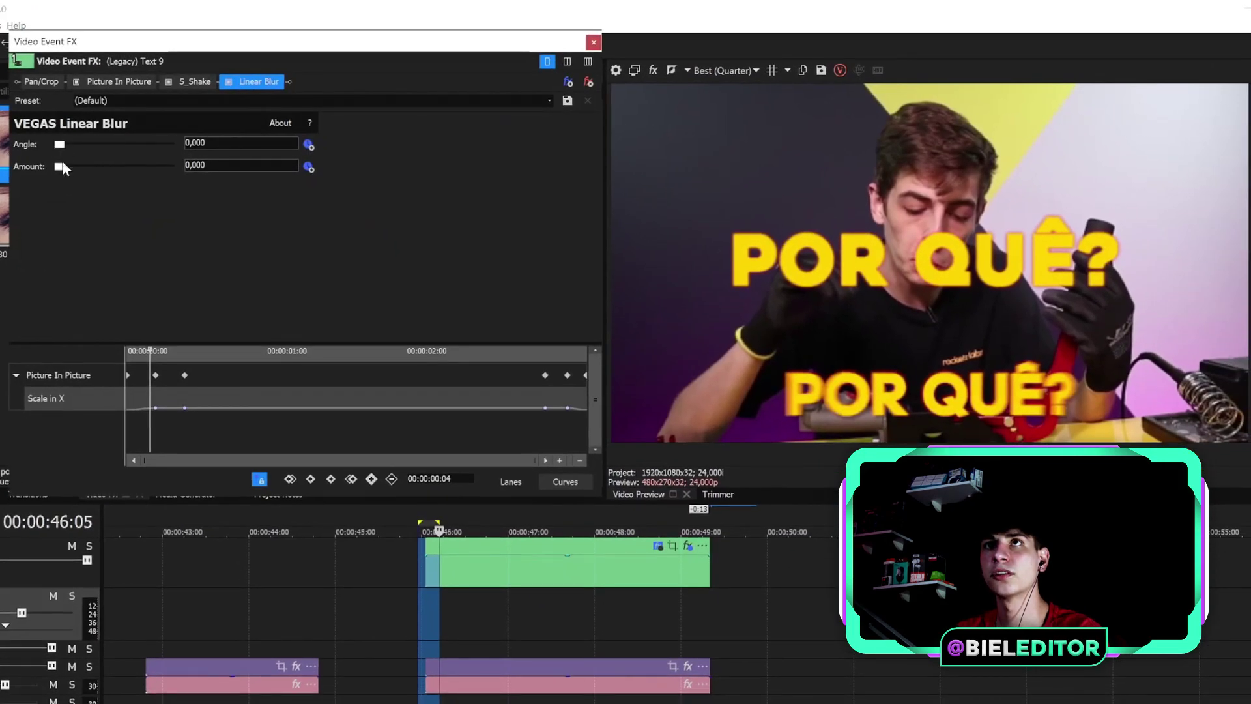
Animate the Linear Blur amount at 0,037 from the title's start, adding keyframes at 00:00:00:05 and 00:00:00:10 that match the scale keyframes.
{"action": "left_click_drag", "start_coordinate": [59, 168], "coordinate": [63, 166]}
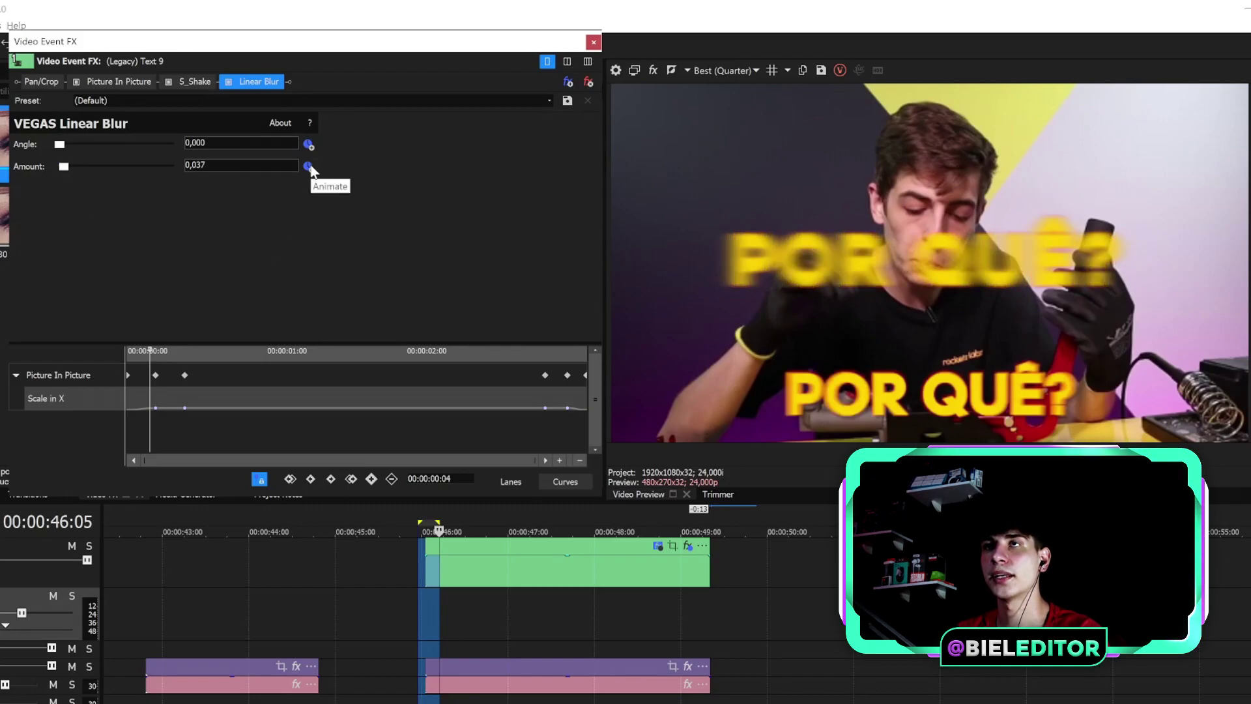
{"action": "left_click", "coordinate": [308, 167]}
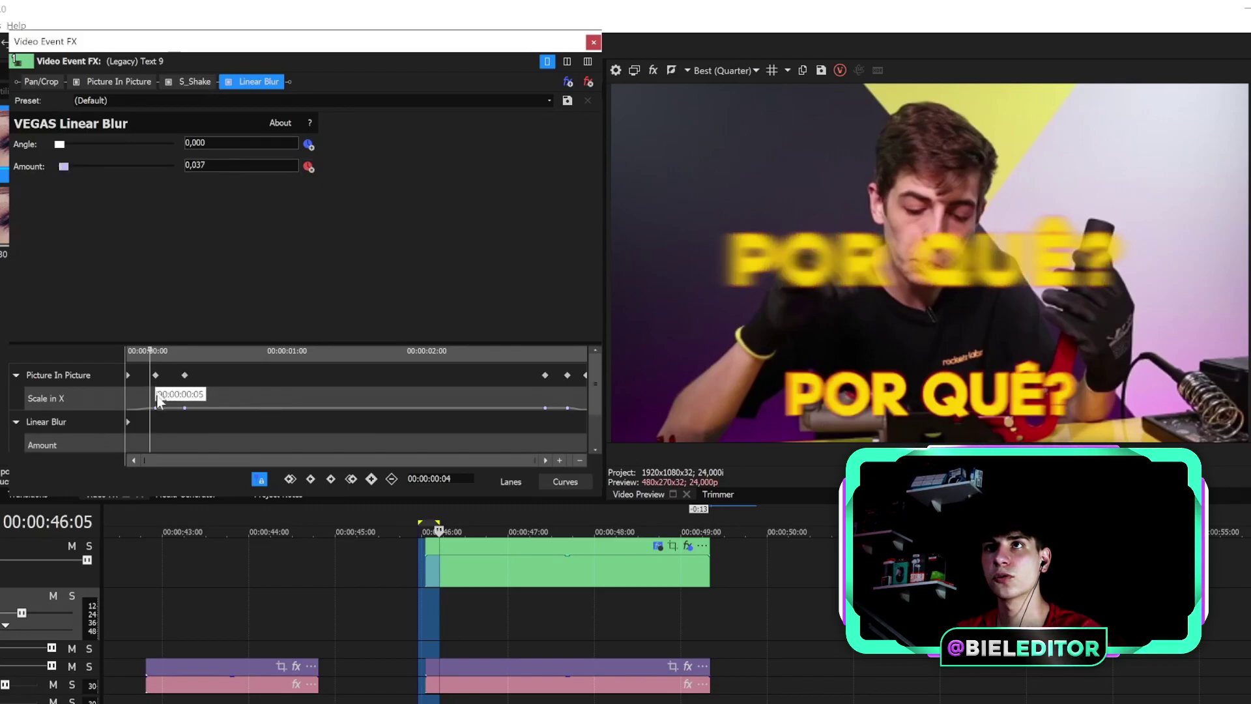
{"action": "mouse_move", "coordinate": [153, 354]}
{"action": "left_mouse_down"}
{"action": "mouse_move", "coordinate": [134, 355]}
{"action": "mouse_move", "coordinate": [175, 370]}
{"action": "mouse_move", "coordinate": [151, 369]}
{"action": "left_mouse_up"}
{"action": "left_click", "coordinate": [154, 374]}
{"action": "left_click", "coordinate": [93, 424]}
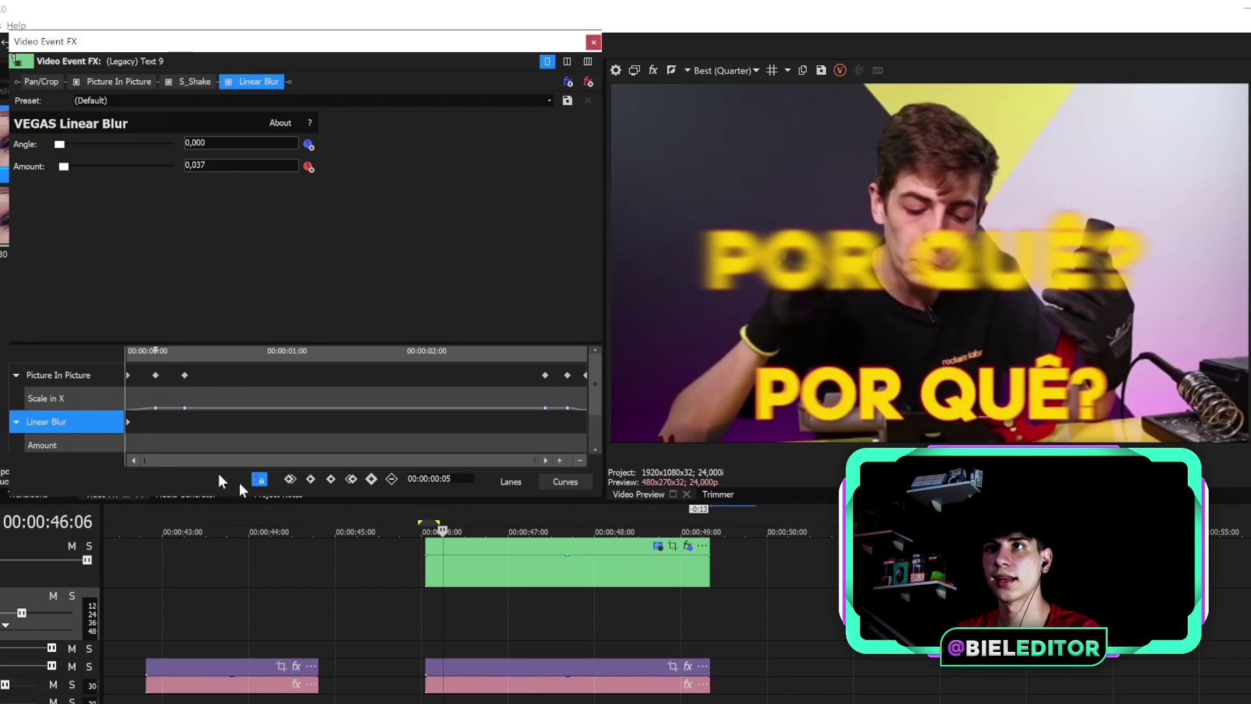
{"action": "left_click", "coordinate": [185, 420]}
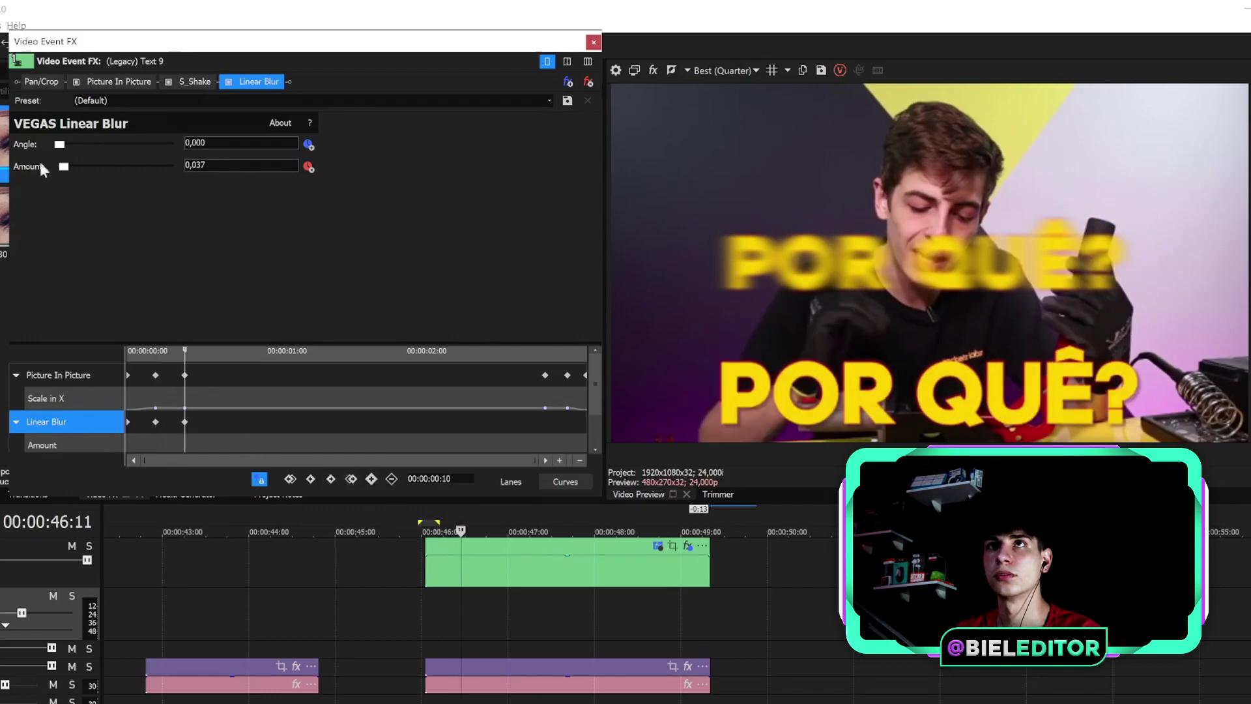
Set the Linear Blur amount to 0,000 at the third keyframe, 0,020 at the second and 0,040 at the first.
{"action": "left_click_drag", "start_coordinate": [65, 168], "coordinate": [46, 166]}
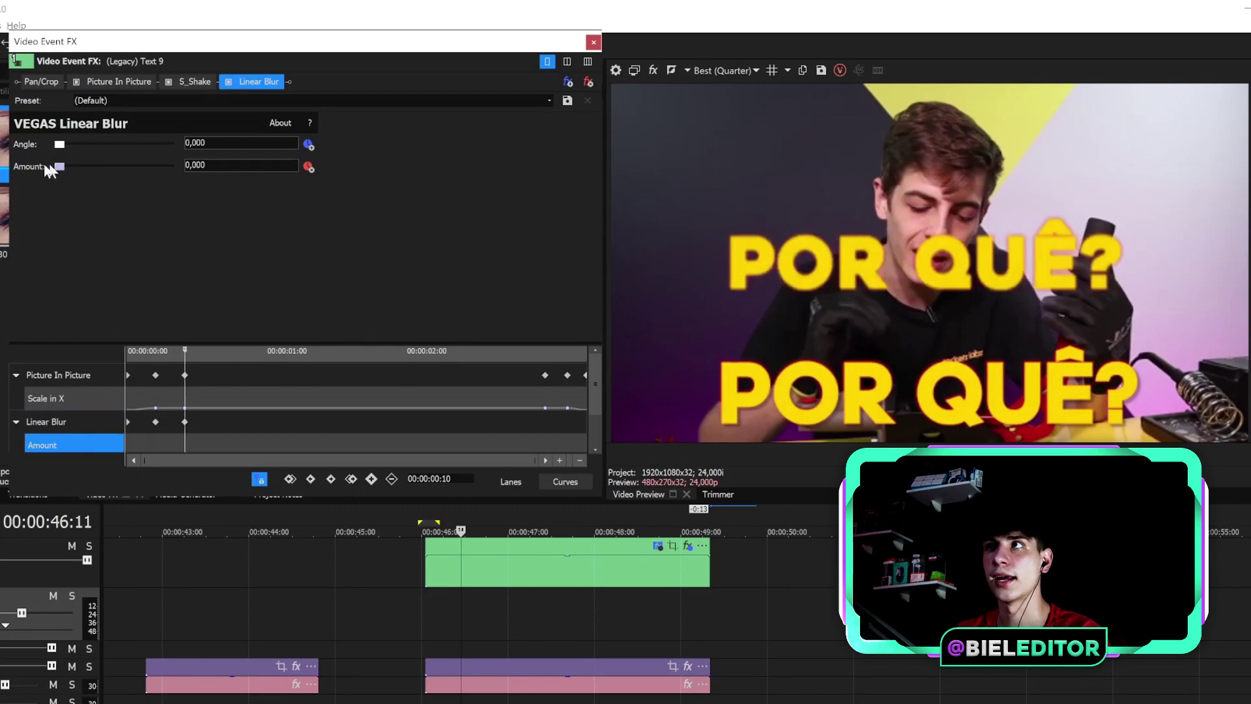
{"action": "left_click", "coordinate": [156, 422]}
{"action": "left_click", "coordinate": [210, 166]}
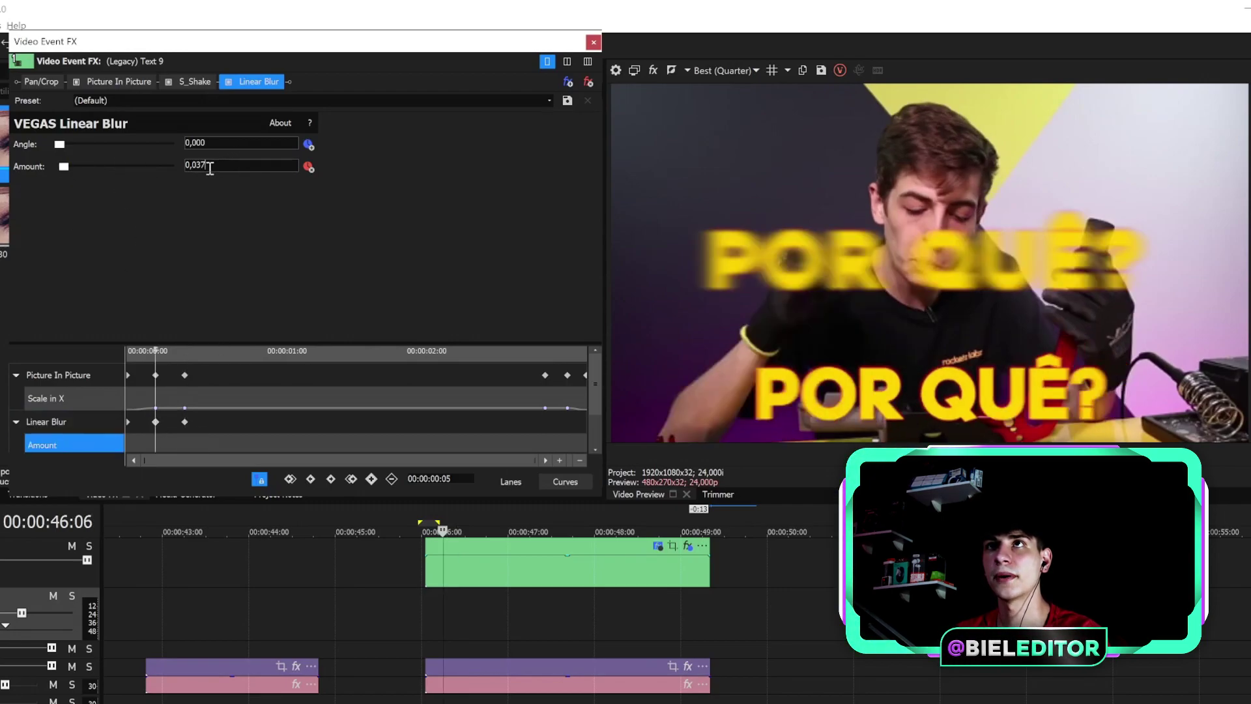
{"action": "type", "text": "20"}
{"action": "key", "text": "Return"}
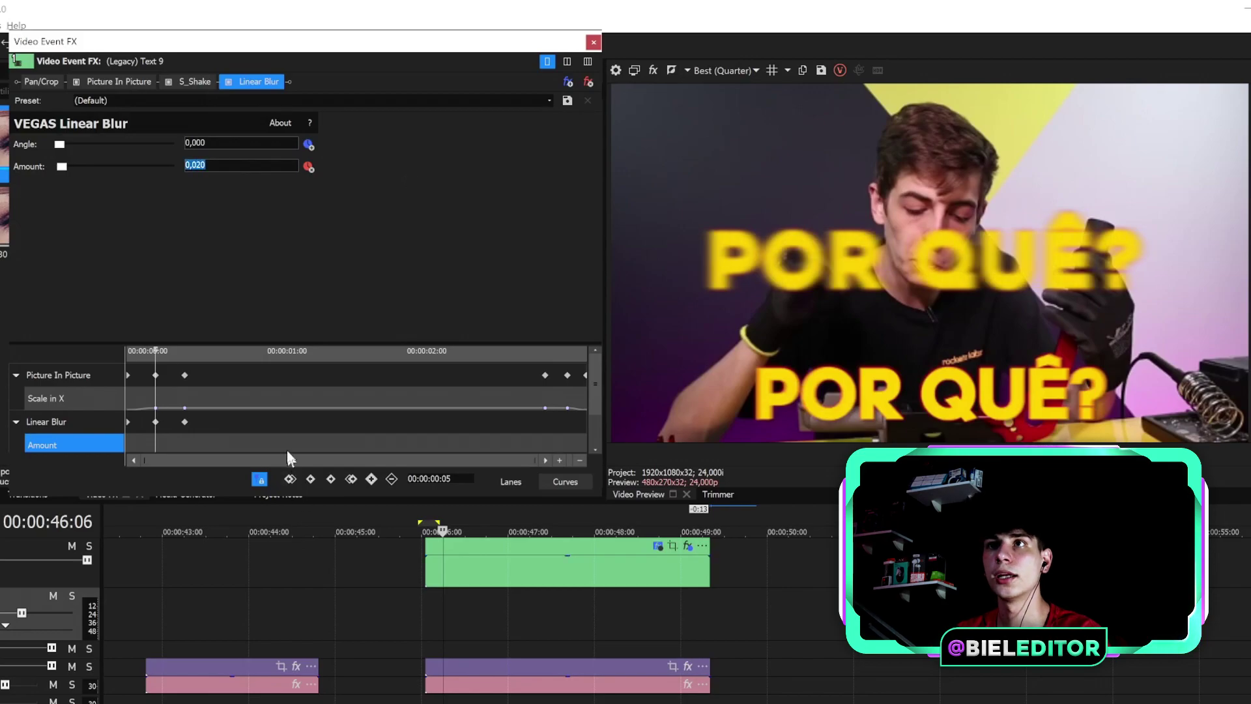
{"action": "left_click", "coordinate": [294, 481]}
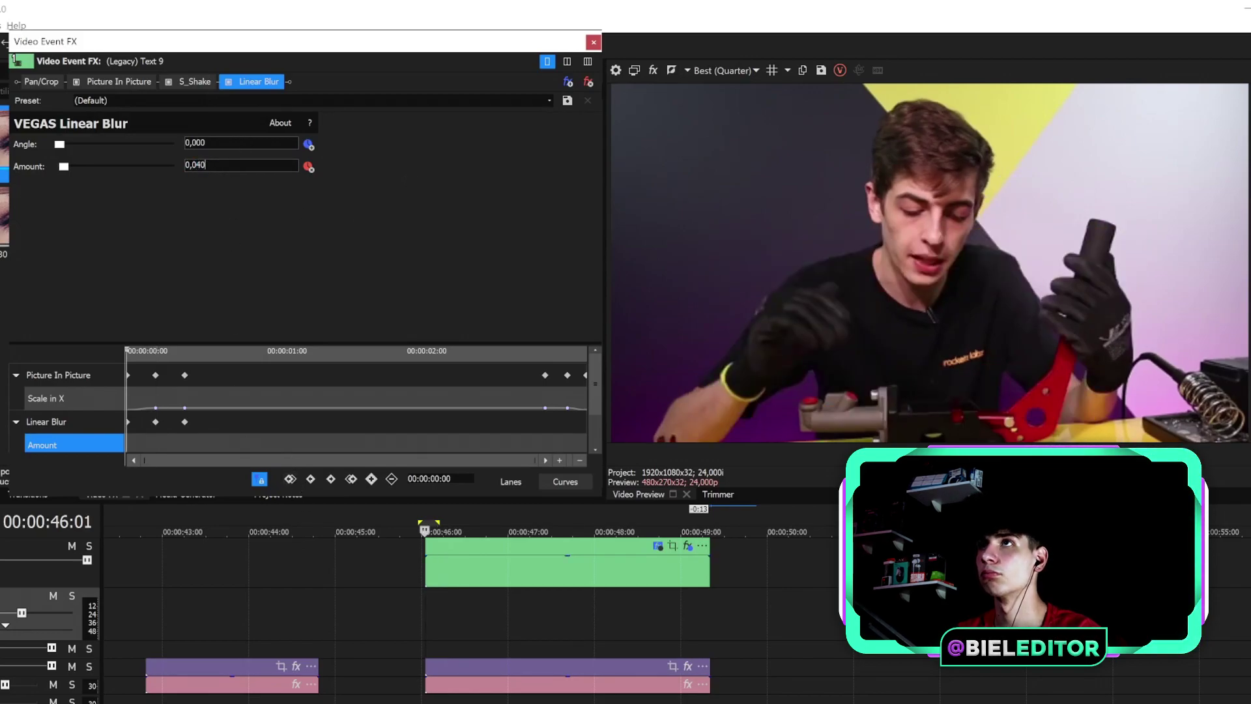
Play the title from just before its start and examine how the blur looks during its entrance.
{"action": "left_click", "coordinate": [593, 43]}
{"action": "left_click", "coordinate": [397, 600]}
{"action": "key", "text": "space"}
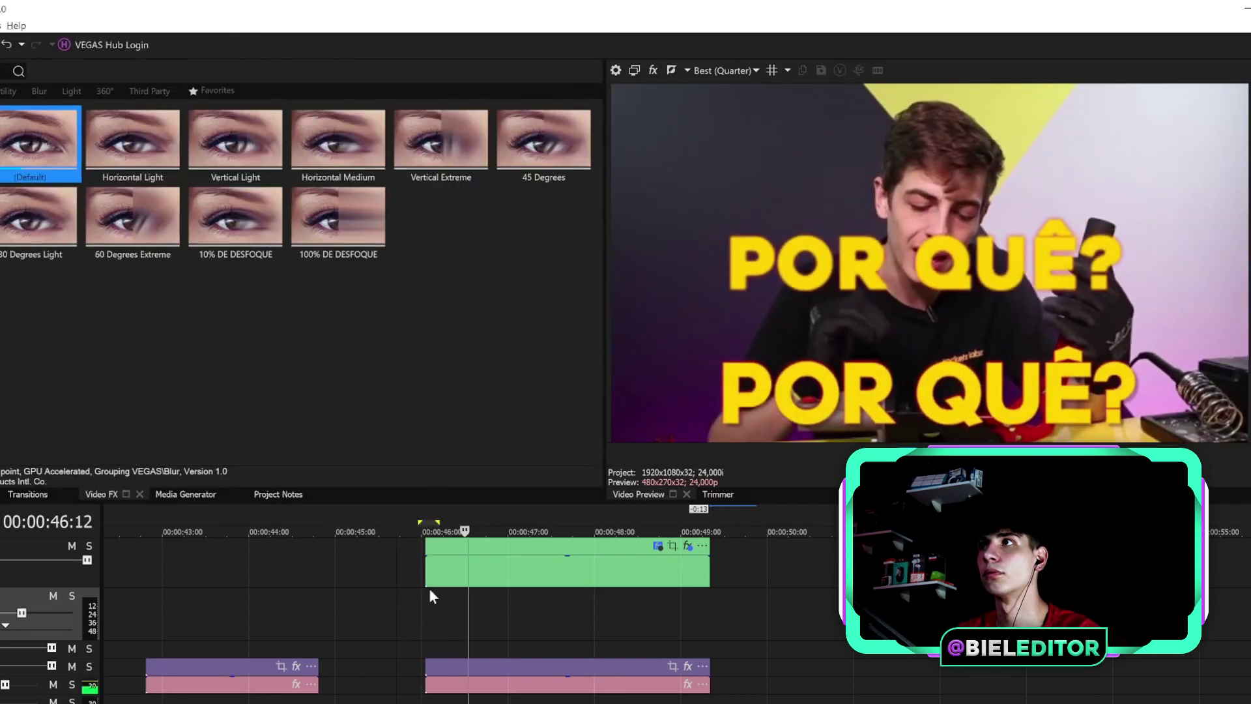
{"action": "left_click_drag", "start_coordinate": [385, 609], "coordinate": [437, 605]}
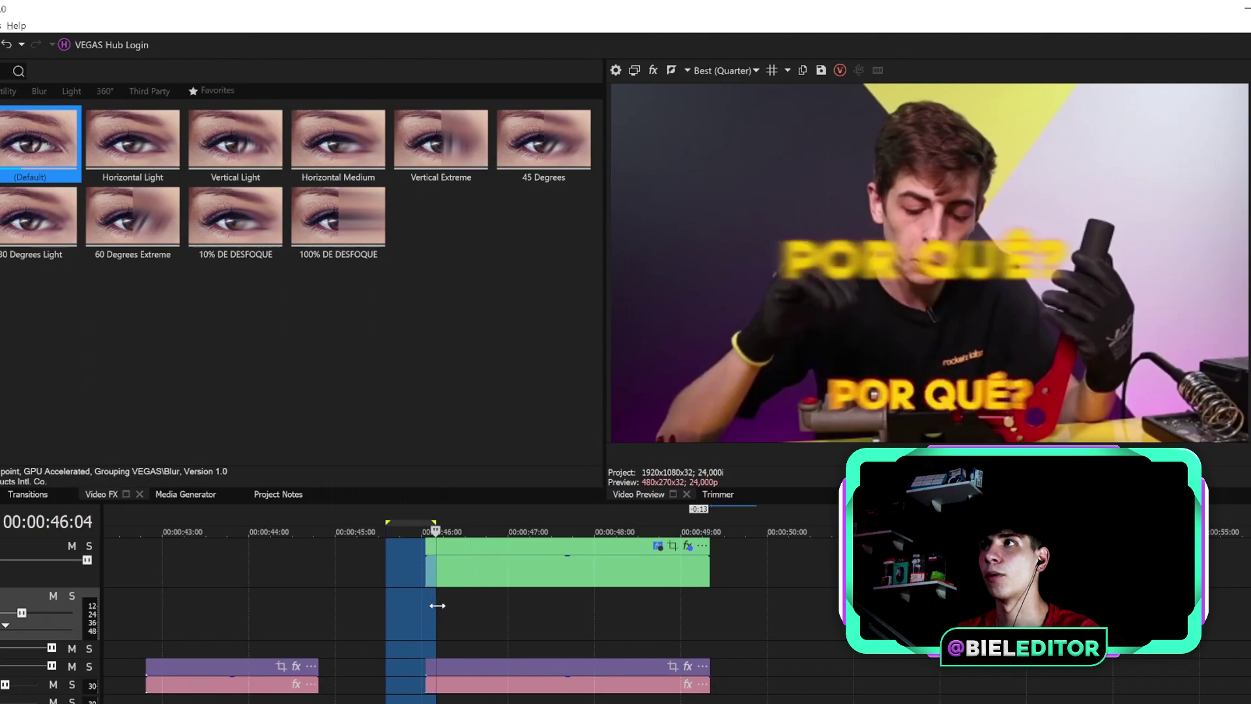
{"action": "key", "text": "space"}
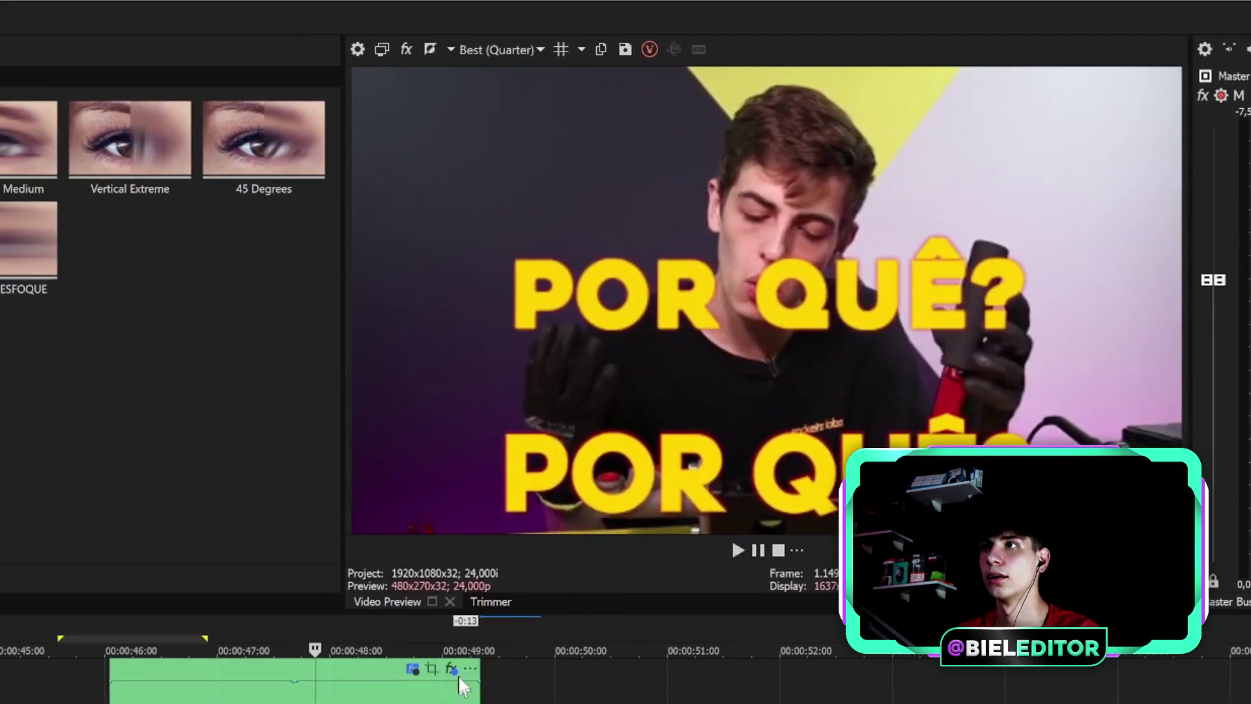
Copy the Linear Blur keyframes in reverse order to the title's end, aligned with the closing scale keyframes, and play the title.
{"action": "left_click", "coordinate": [447, 670]}
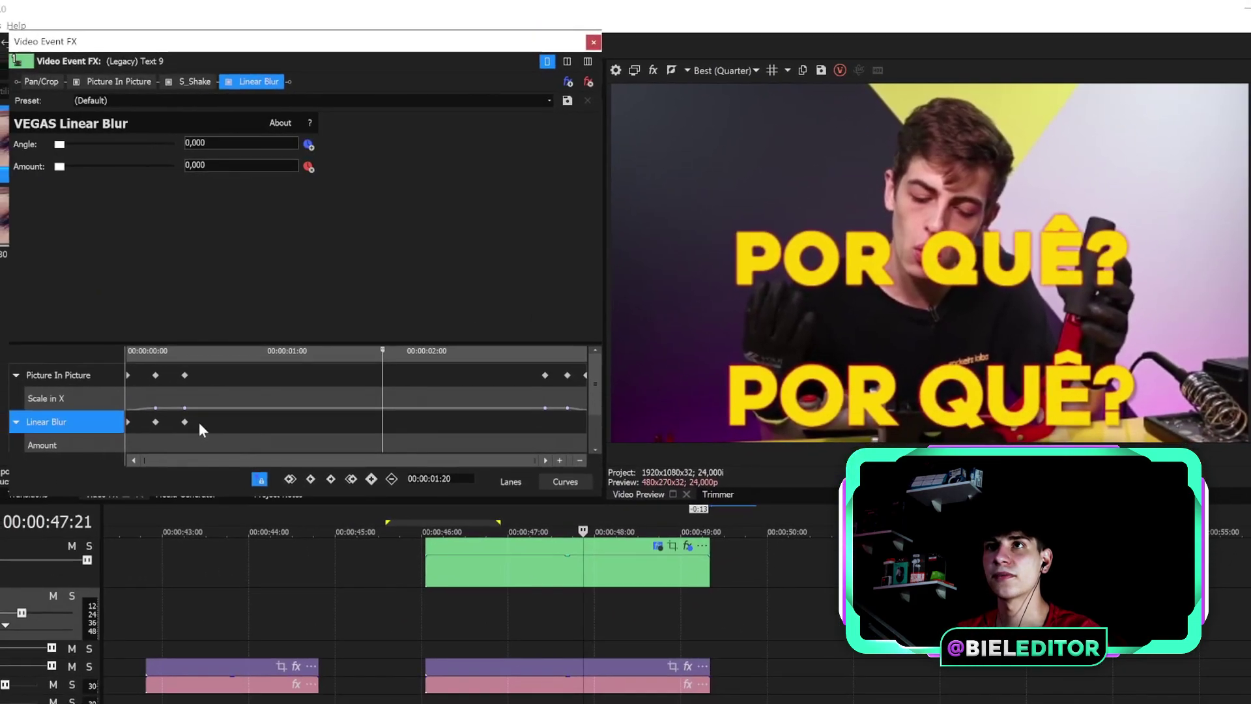
{"action": "left_click_drag", "start_coordinate": [129, 420], "coordinate": [216, 427]}
{"action": "left_click_drag", "start_coordinate": [634, 430], "coordinate": [632, 431]}
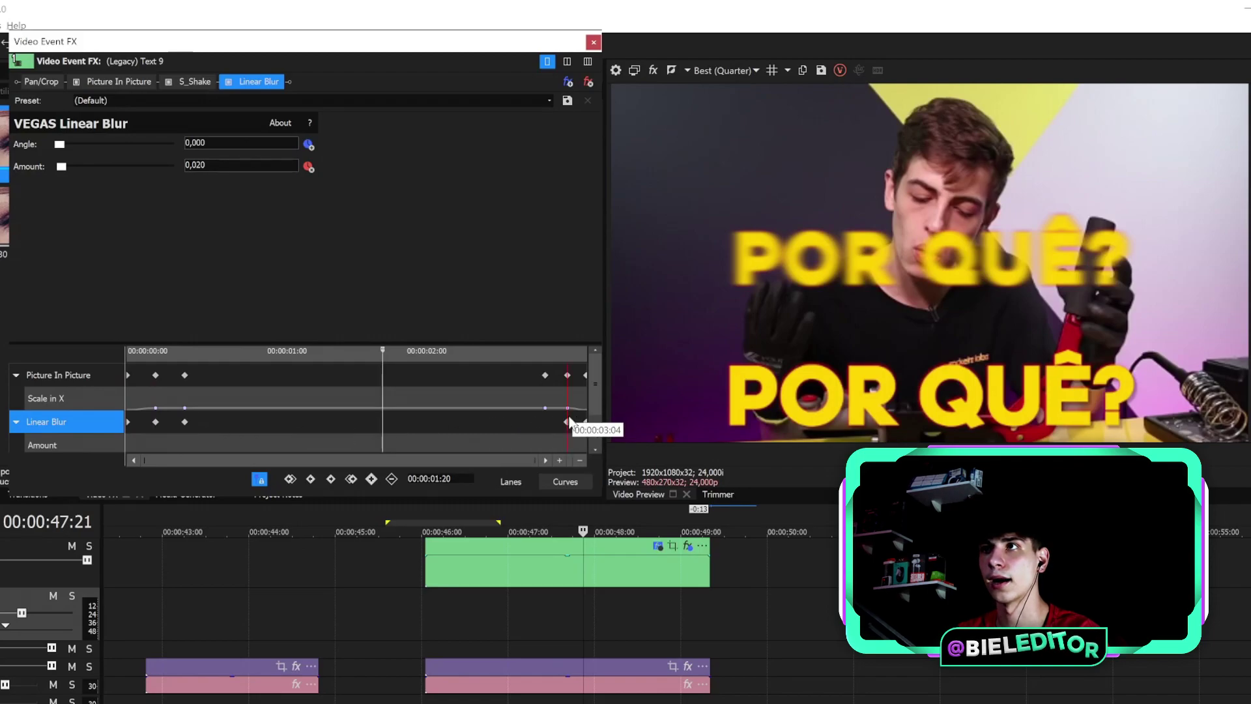
{"action": "left_click_drag", "start_coordinate": [569, 417], "coordinate": [568, 419]}
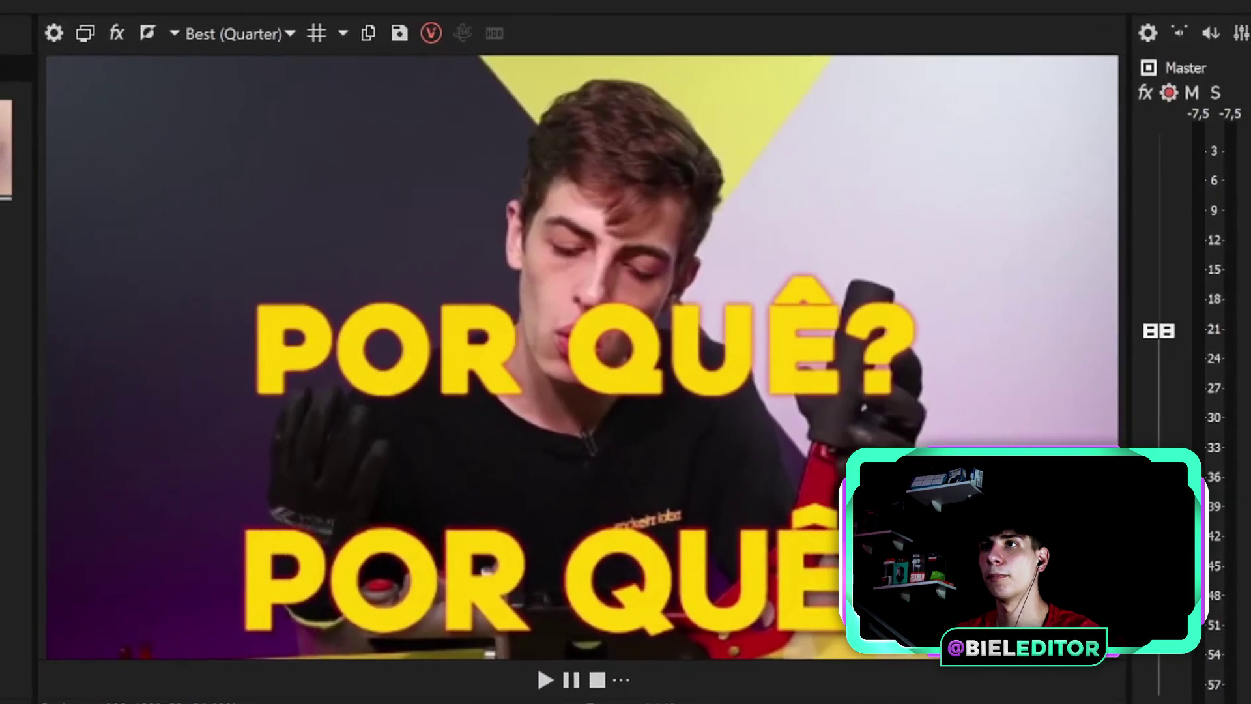
{"action": "key", "text": "space"}
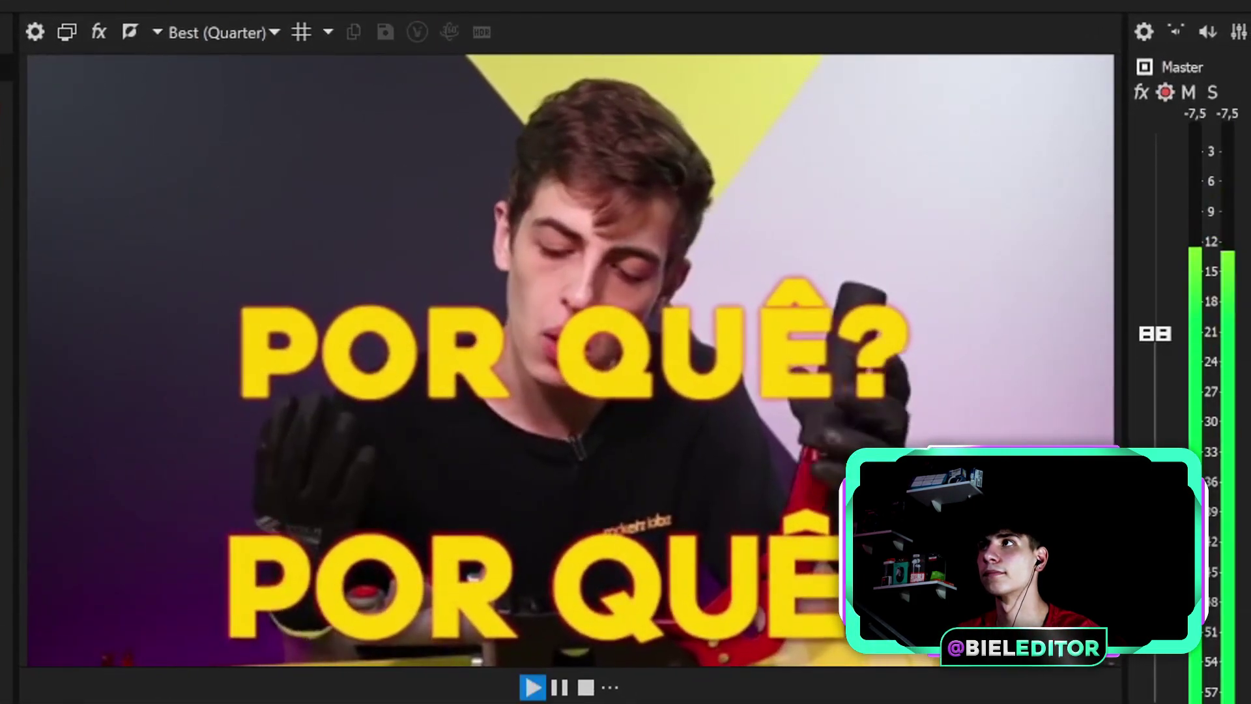